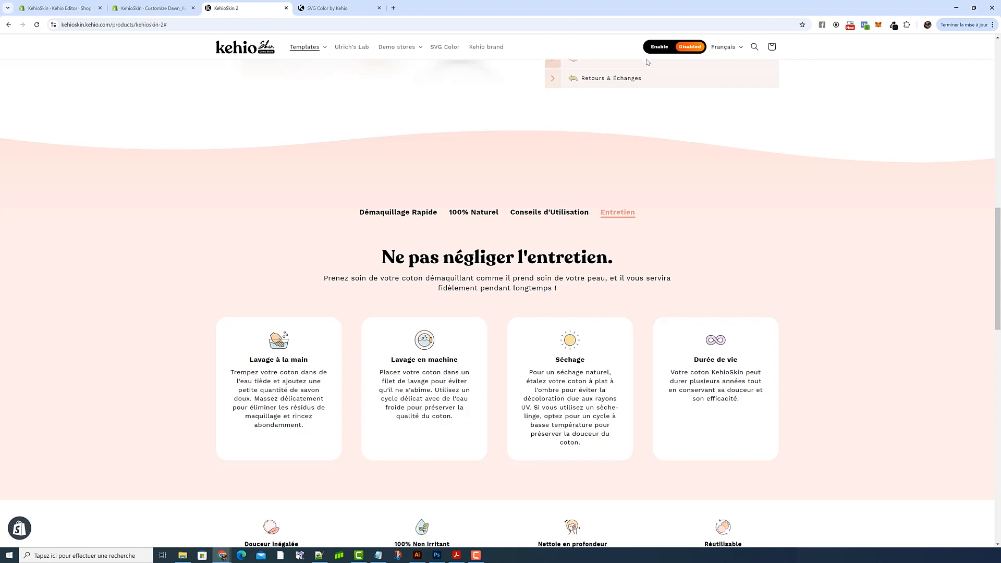
Enable creation downloads on the KehioSkin 2 store page and download the creation for the tabbed section.
click(659, 46)
scroll(596, 134, down, 4)
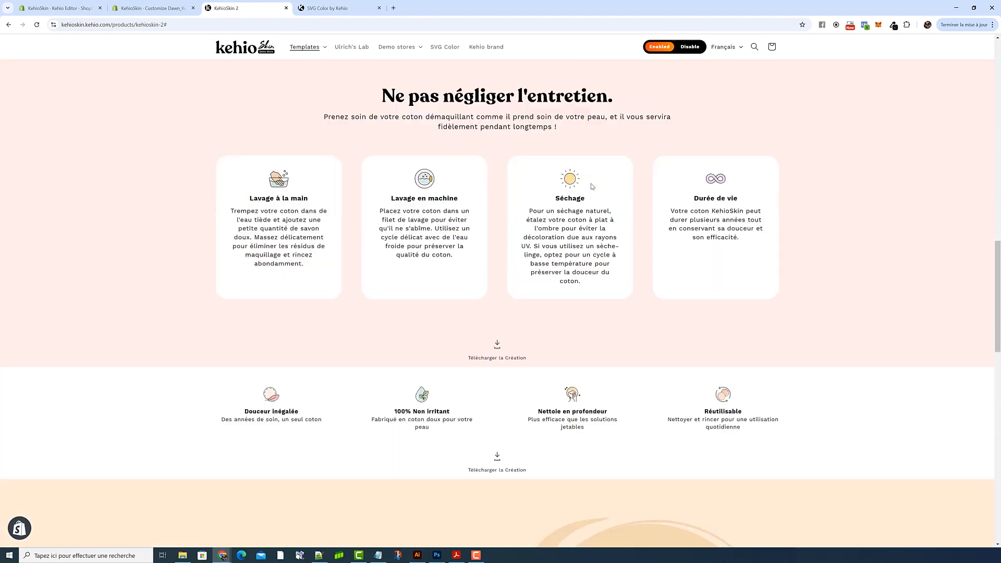
click(501, 356)
Review the KehioSkin 2 page and the content of the 100% Naturel, Conseils d'Utilisation and Entretien tabs.
scroll(498, 360, up, 4)
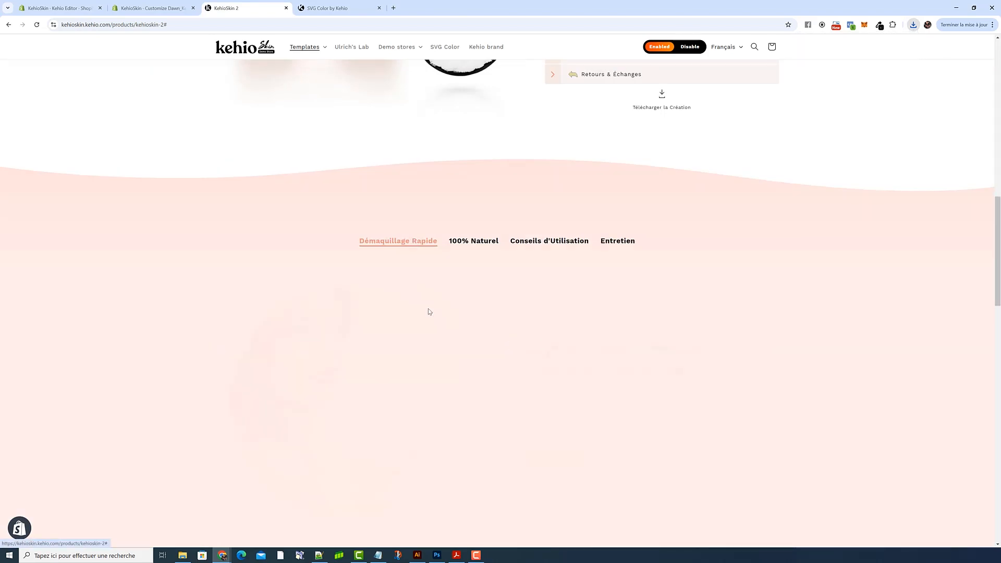
scroll(490, 454, up, 15)
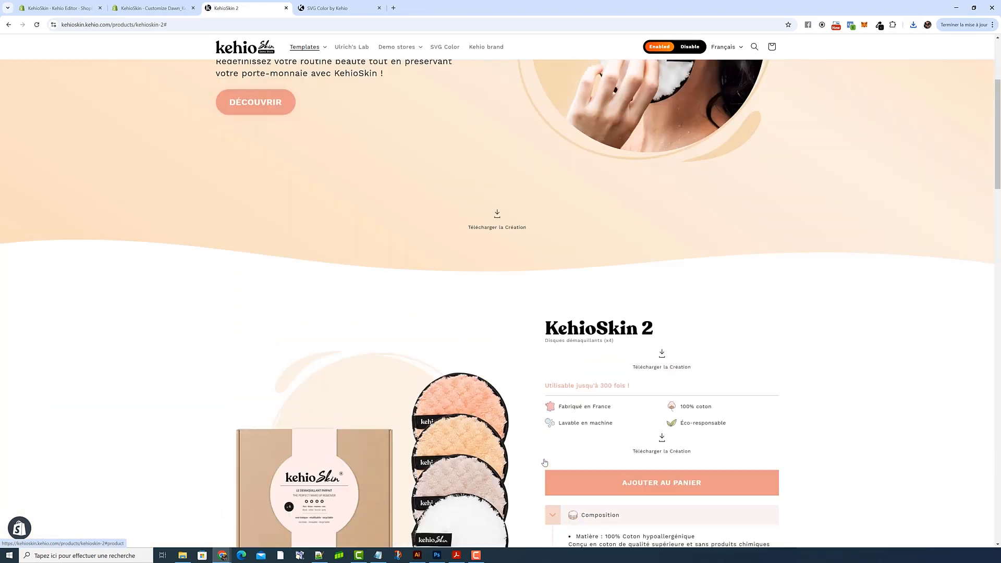
scroll(489, 258, down, 10)
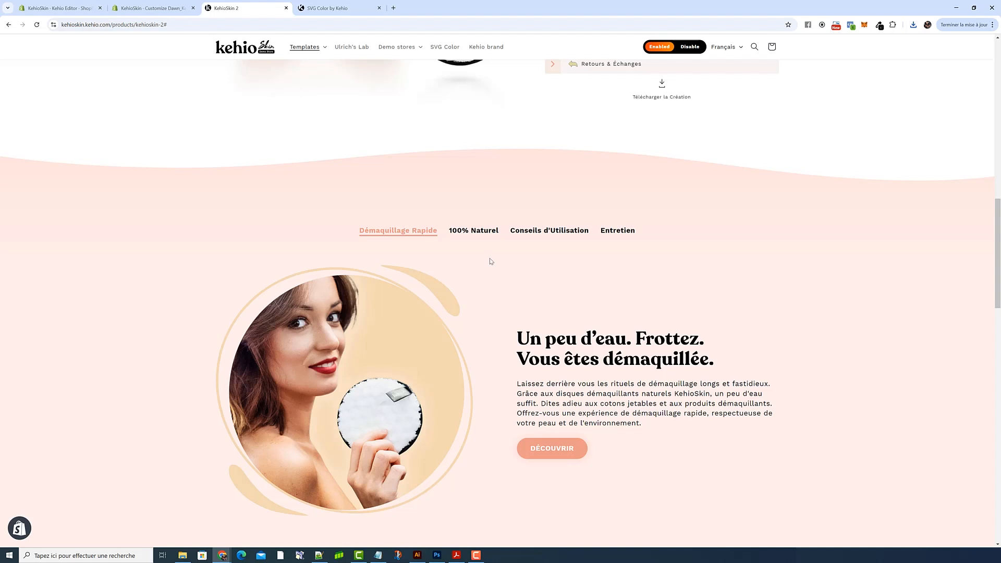
click(478, 238)
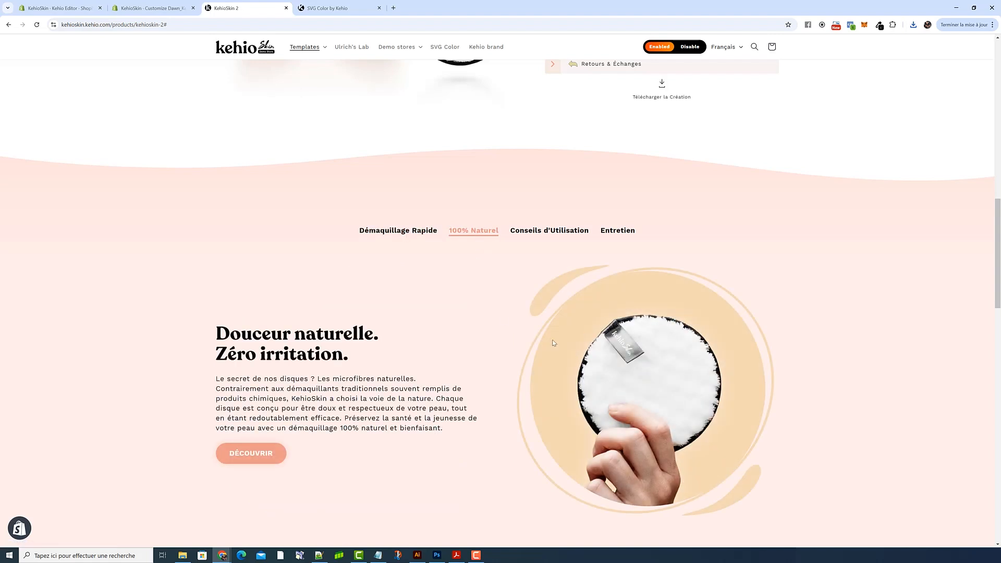
click(553, 233)
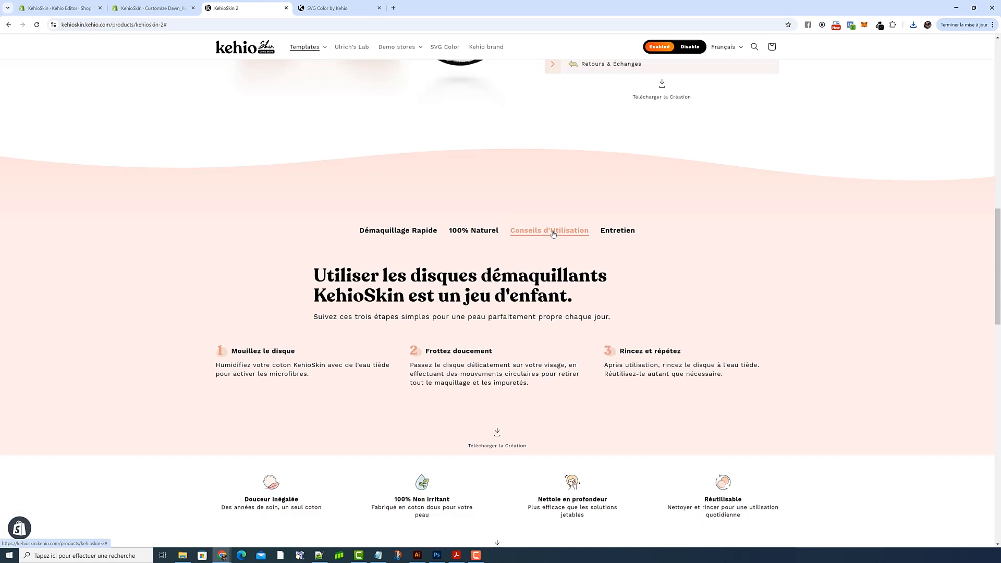
click(611, 233)
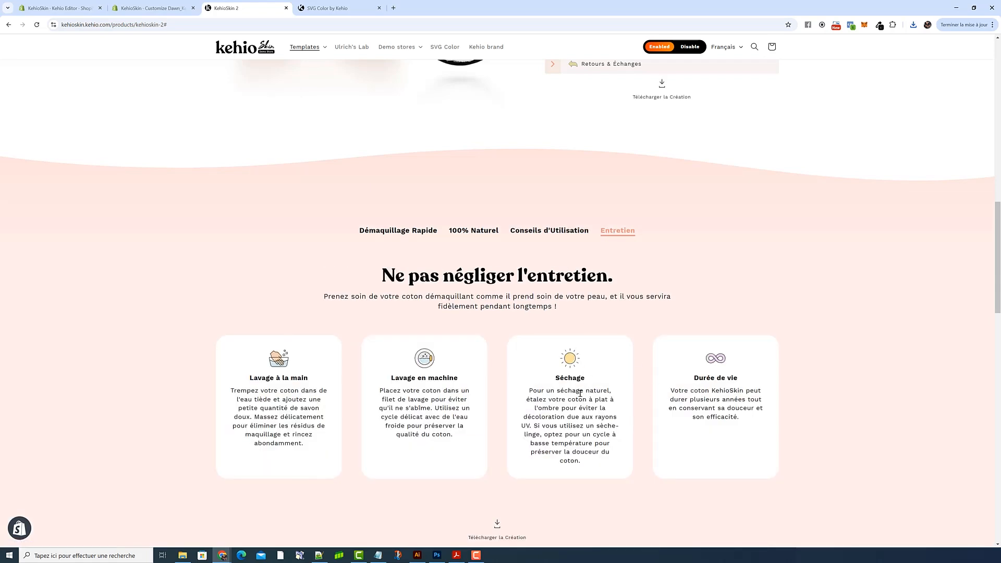
click(567, 237)
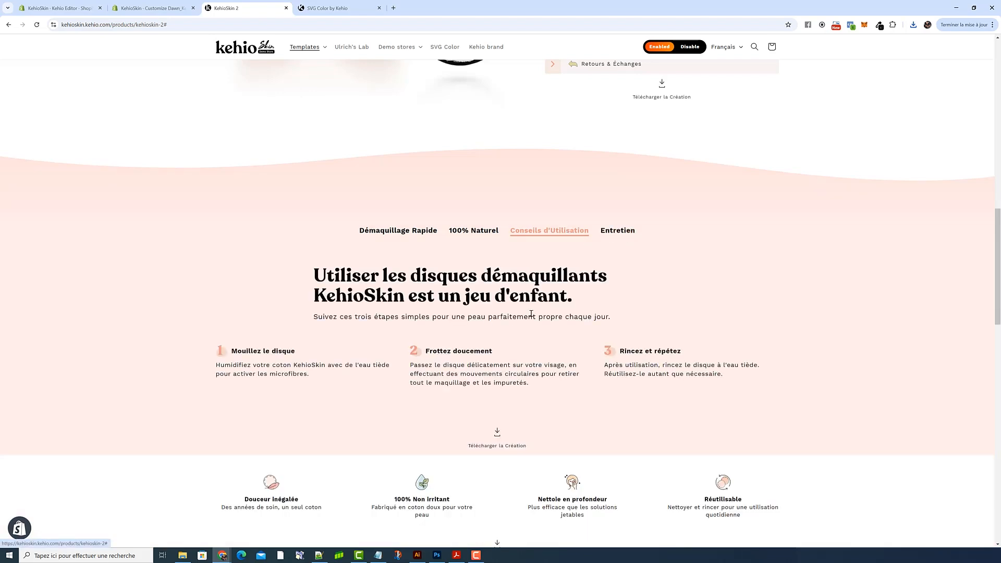
click(620, 234)
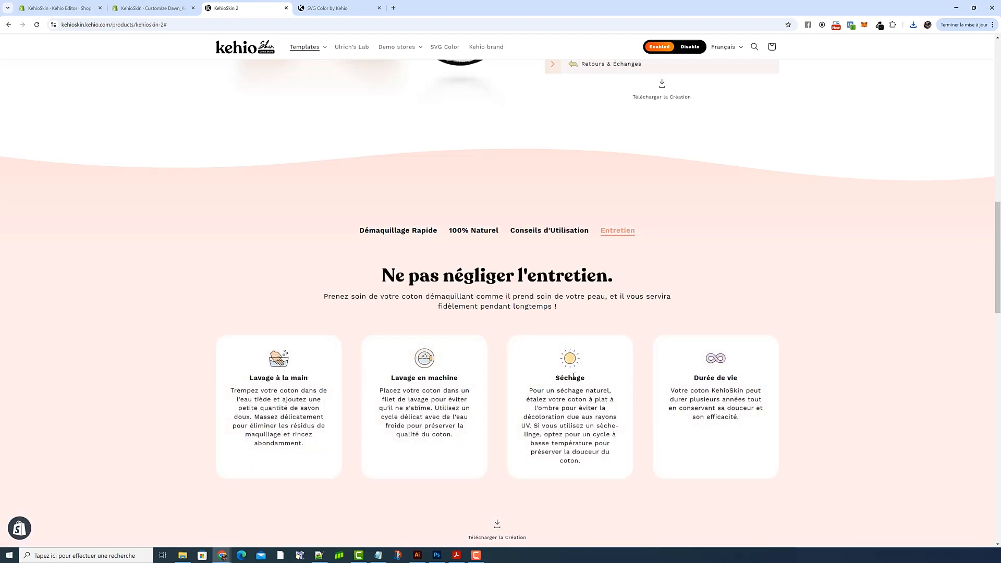
scroll(573, 378, down, 3)
scroll(573, 376, up, 1)
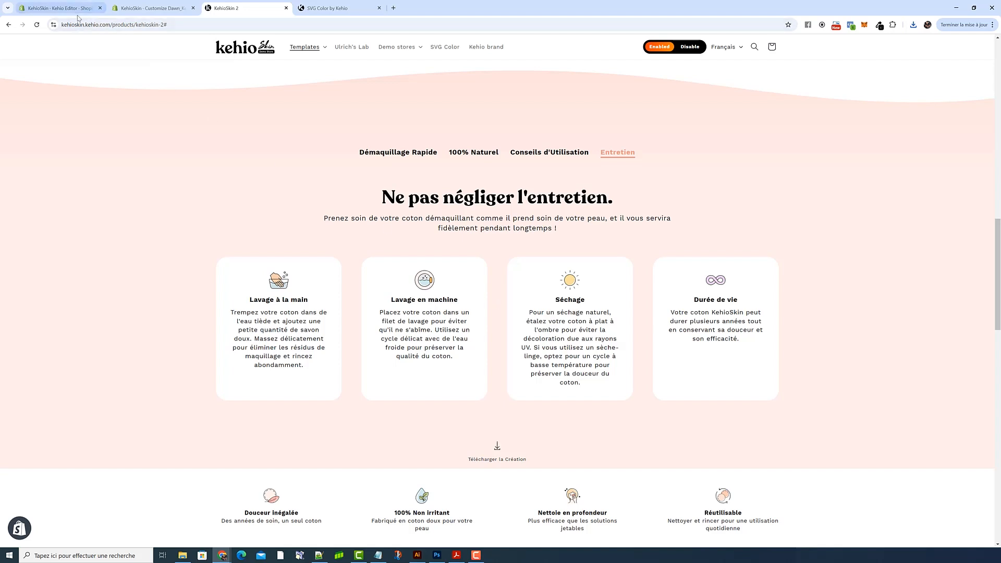
Switch to the Kehio Editor dashboard and import the downloaded tabs creation.
click(57, 8)
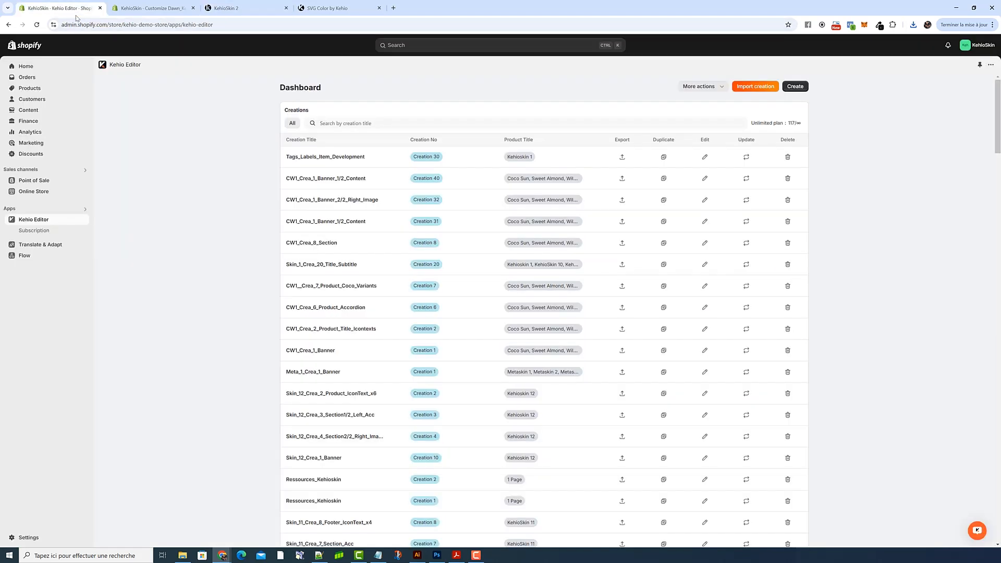
click(755, 88)
click(350, 173)
click(477, 346)
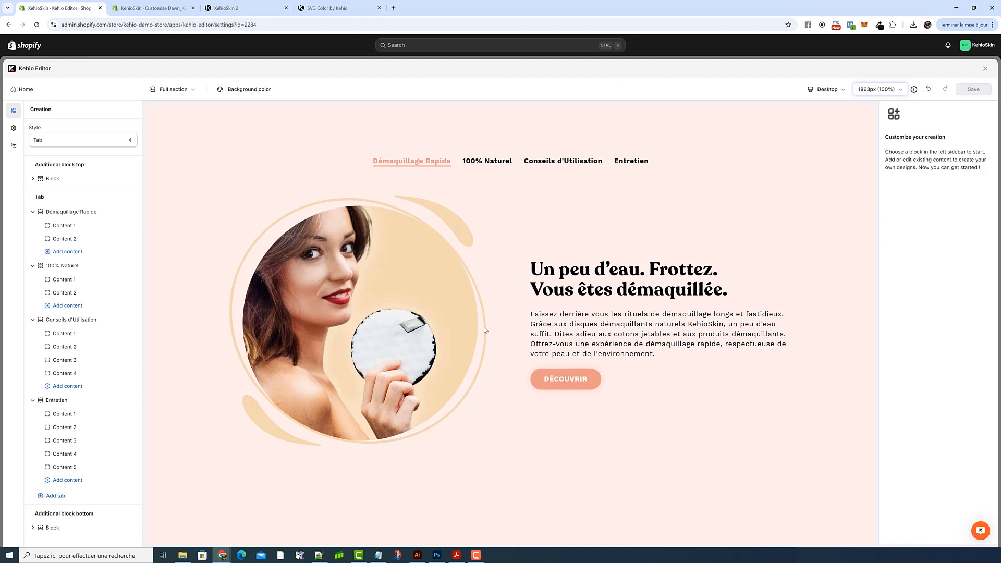
Check each of the four tabs of the imported creation in the desktop preview.
click(495, 162)
click(563, 161)
click(633, 162)
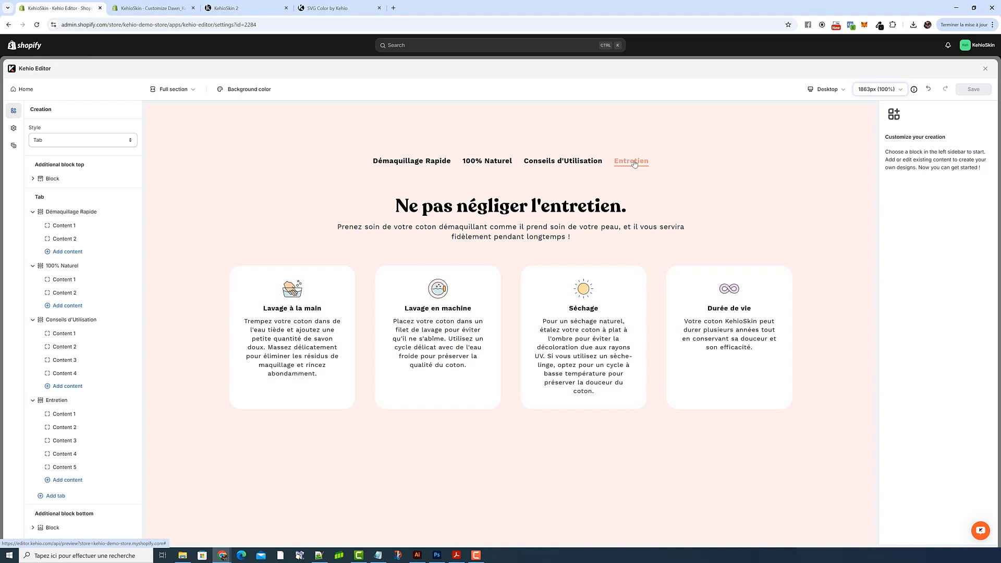
click(413, 162)
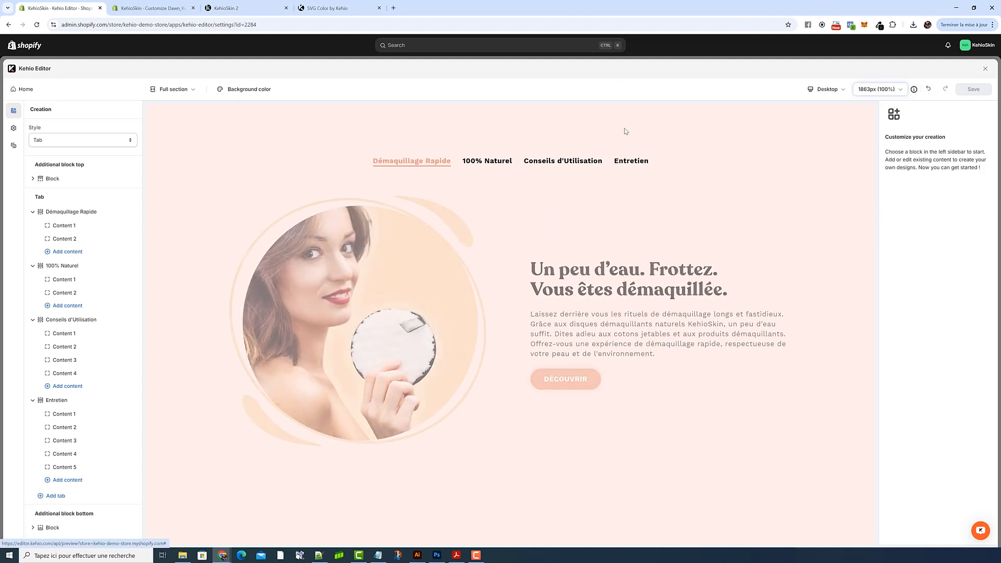
Preview the creation in the Mobile view and look through its tabs.
click(826, 90)
click(826, 120)
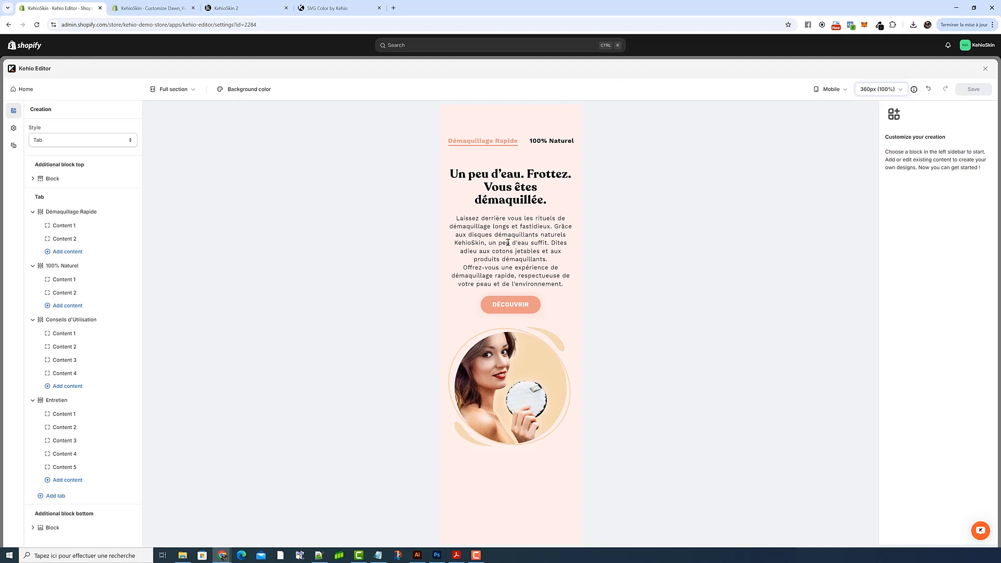
click(561, 146)
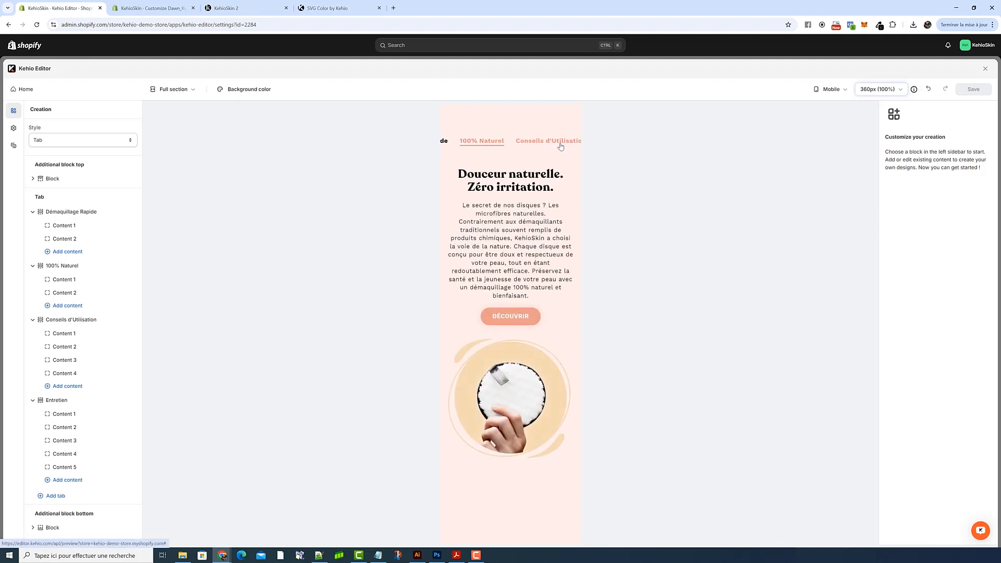
click(560, 146)
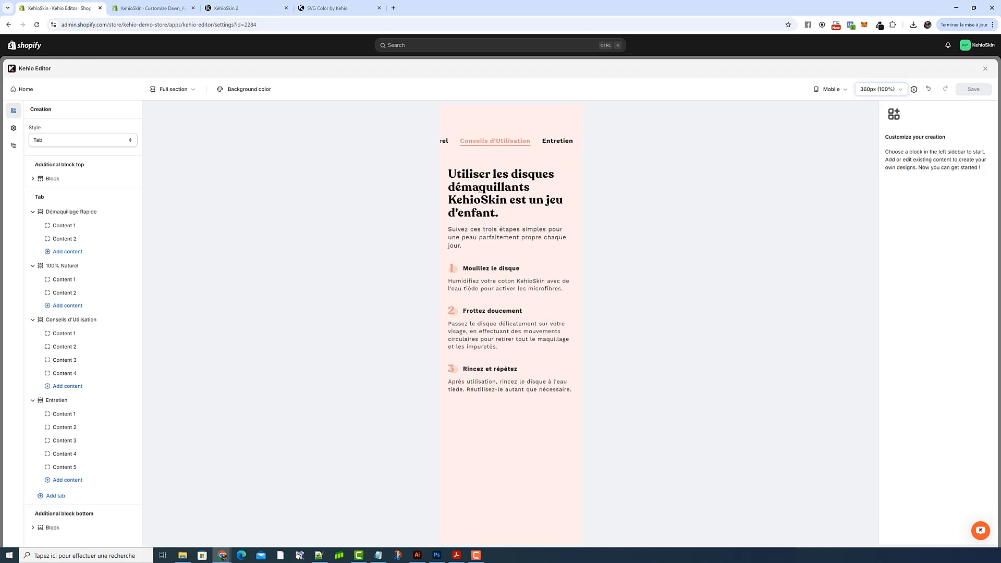
click(447, 145)
click(544, 145)
click(556, 144)
scroll(516, 333, down, 4)
scroll(516, 342, up, 4)
click(509, 141)
Check the creation's layout in the Tablet, Laptop 1 and Laptop 2 previews.
click(831, 89)
click(832, 134)
click(514, 147)
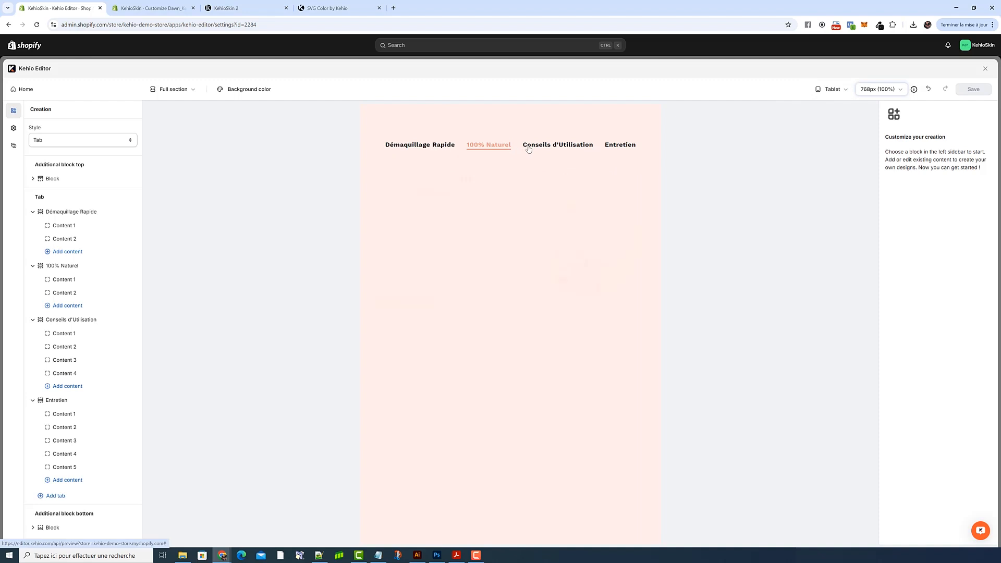
click(832, 89)
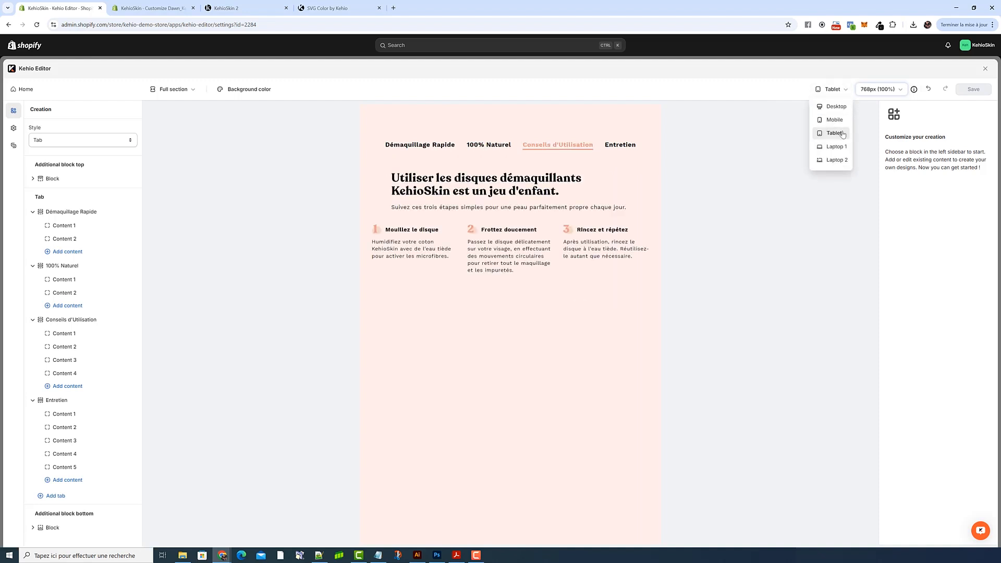
click(835, 147)
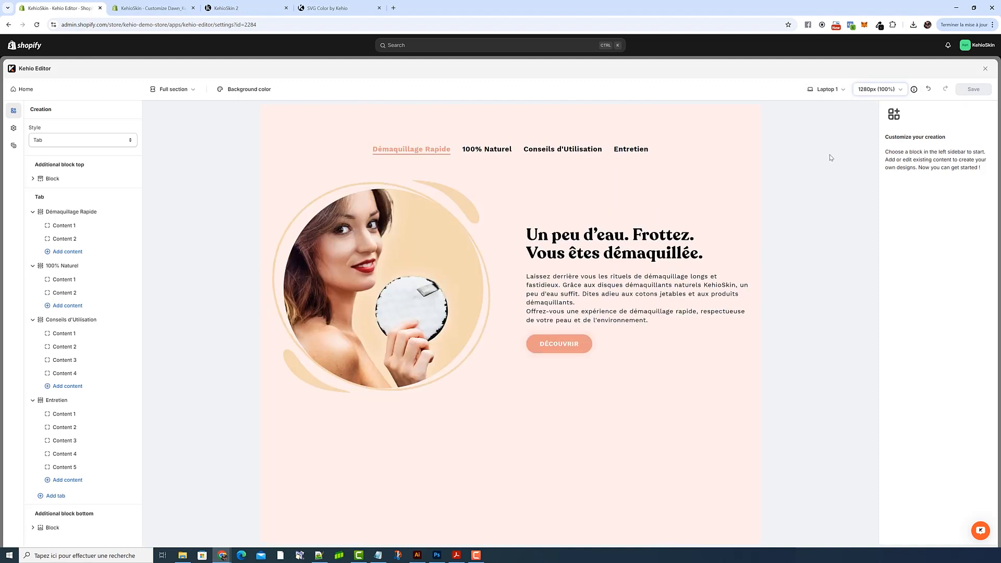
click(826, 89)
click(828, 158)
Return the preview to Desktop and remove the pink background color from the creation.
click(826, 93)
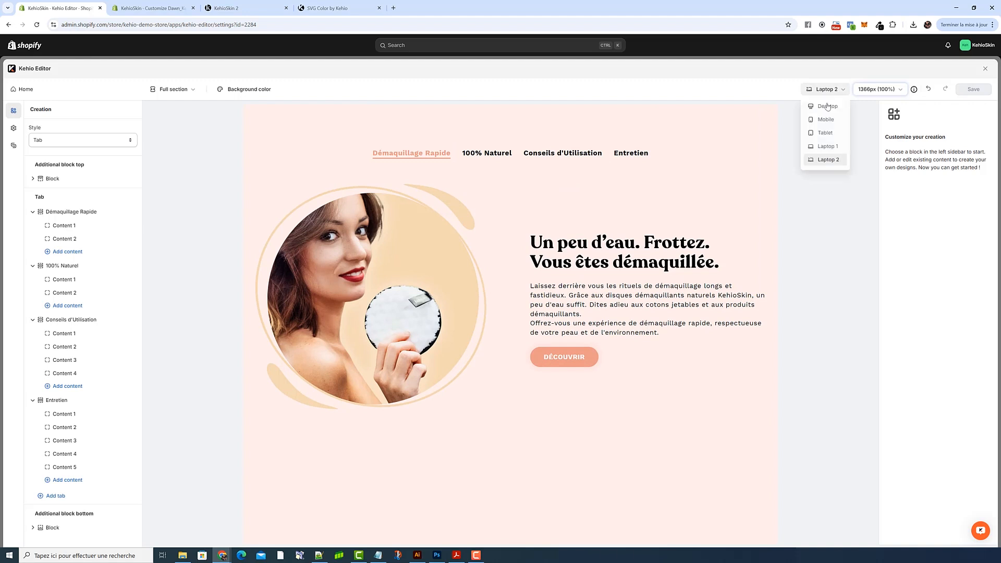
click(828, 105)
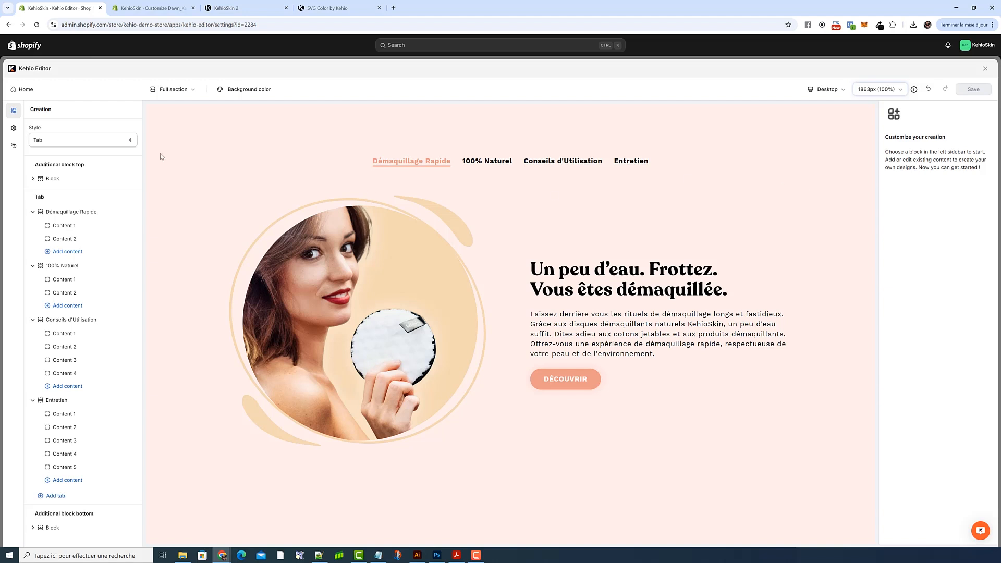
click(230, 93)
click(230, 93)
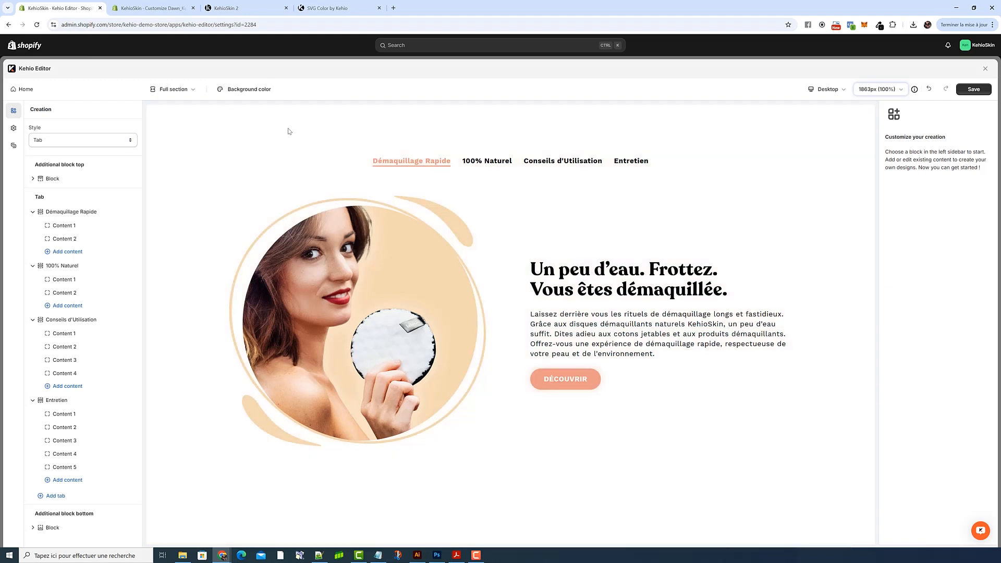
Disable creation downloads on the KehioSkin 2 store page and review the page's sections.
click(230, 8)
scroll(449, 368, up, 15)
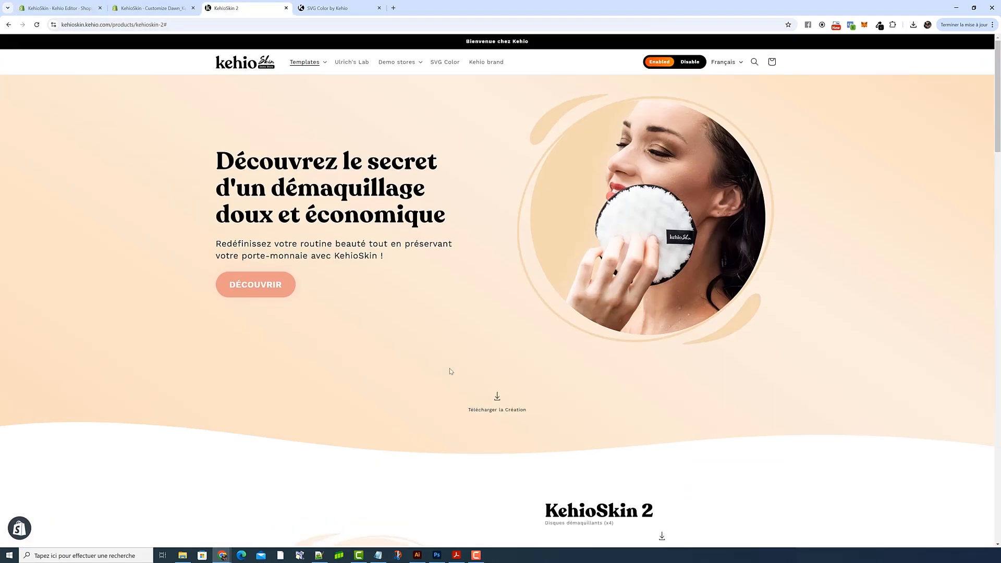
click(690, 62)
scroll(488, 189, down, 2)
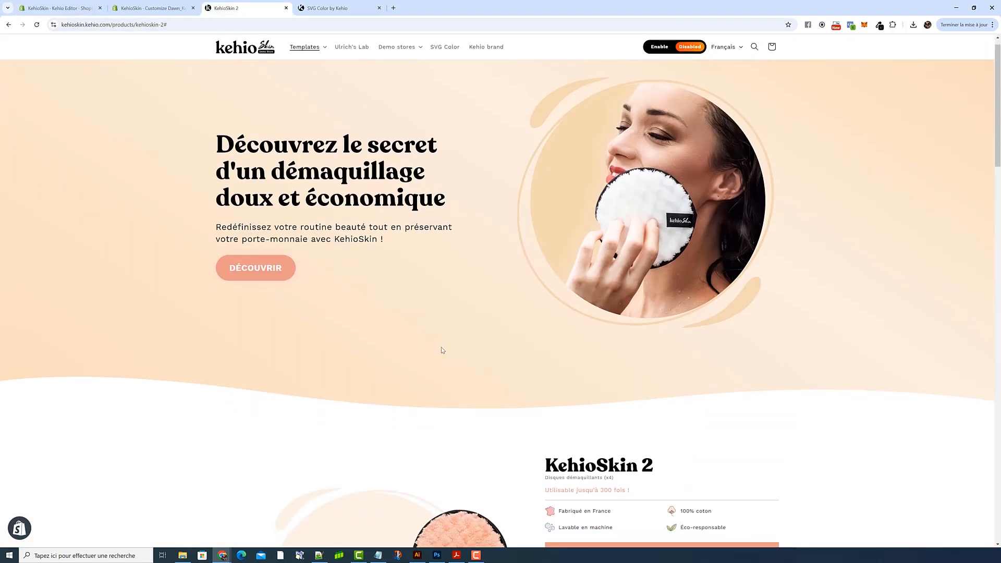
scroll(581, 276, down, 10)
scroll(587, 289, up, 15)
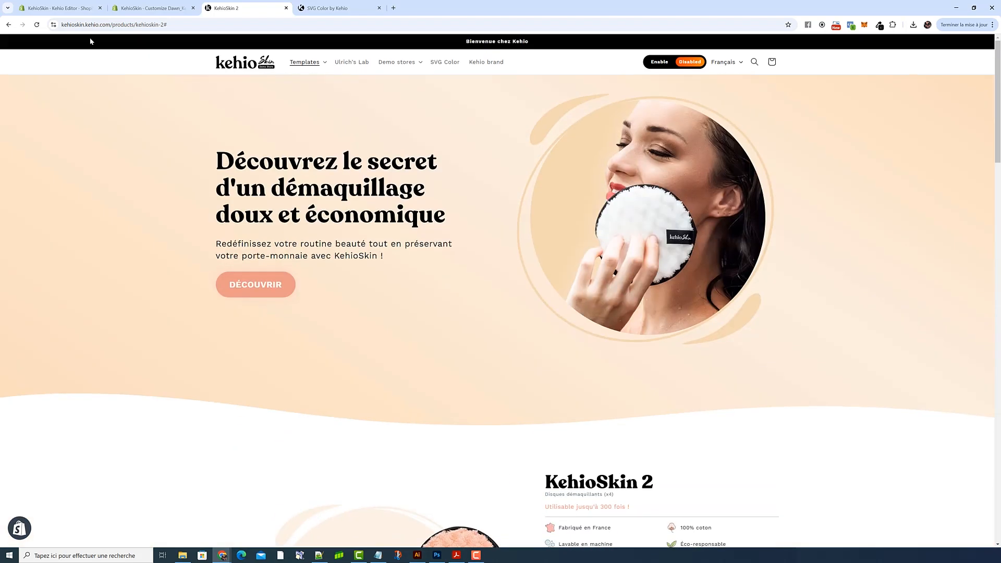
Back in the creation's integration settings, rename the creation as Skin_2_Crea_30_Tabs.
click(58, 8)
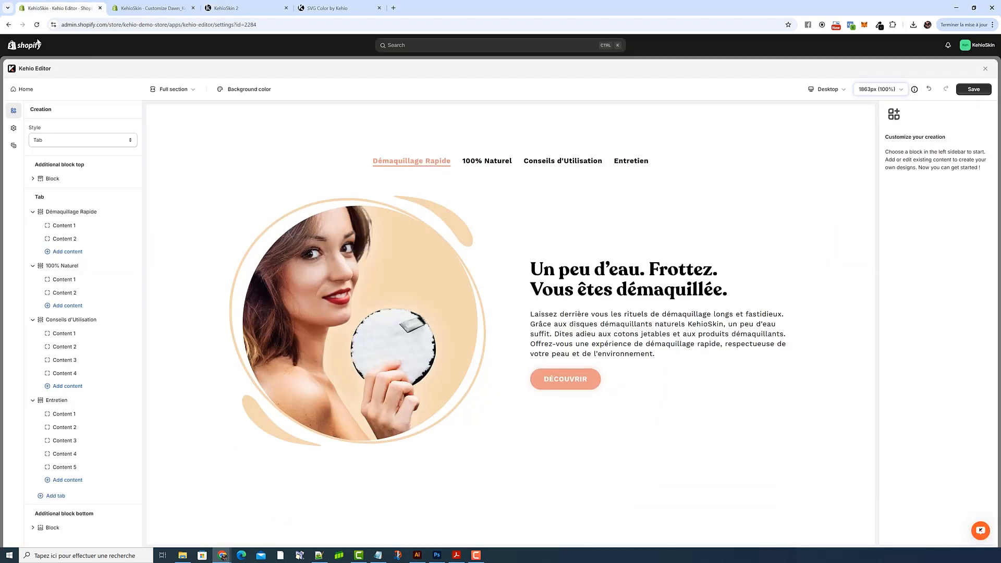
click(14, 146)
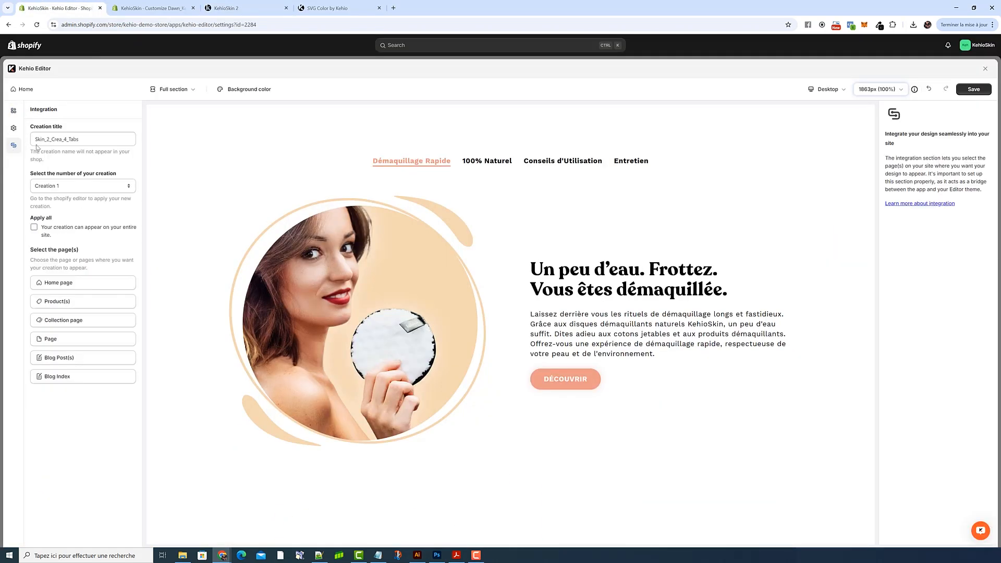
click(65, 139)
text(30_)
click(88, 129)
Set the number of the creation to Creation 30.
click(70, 188)
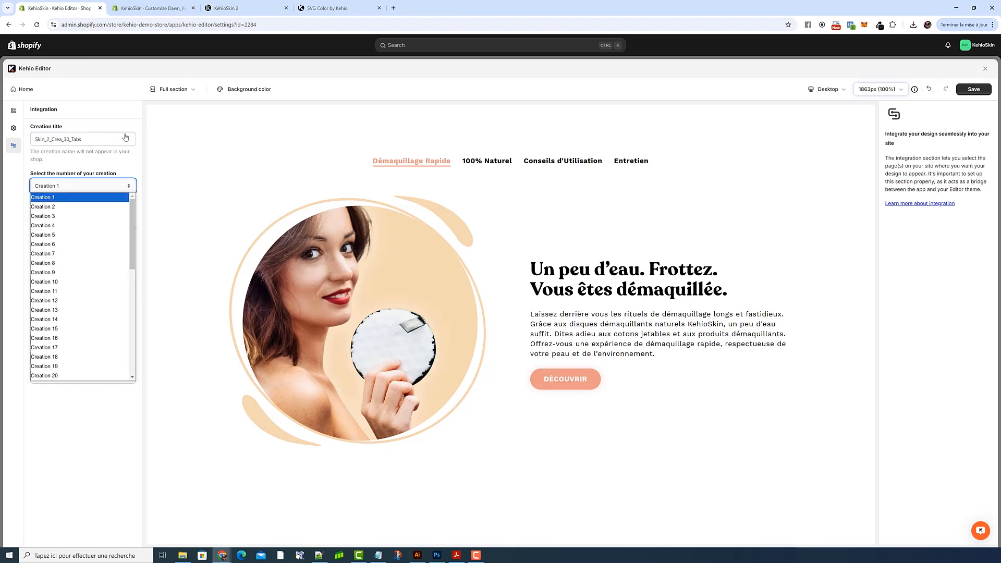
scroll(84, 258, down, 5)
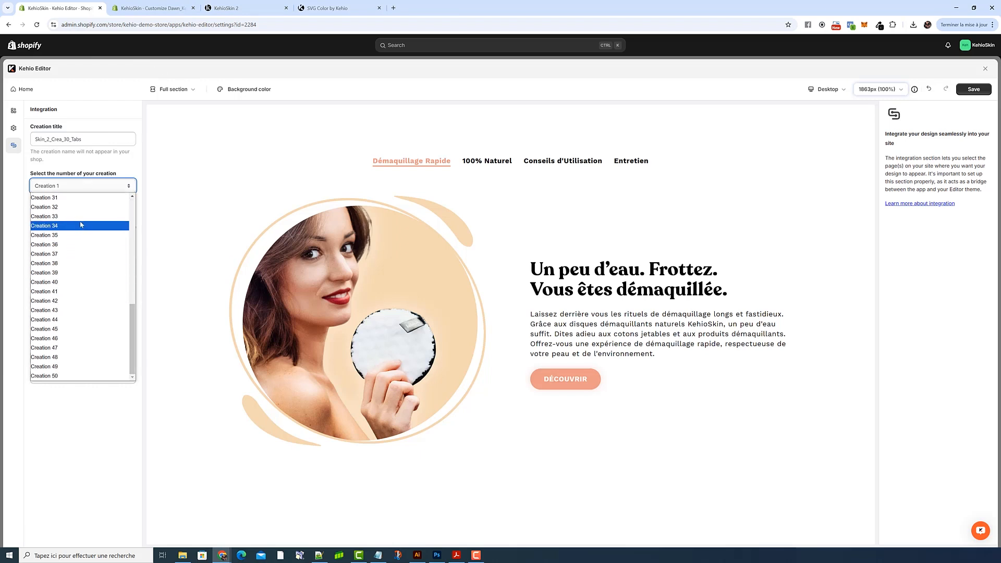
scroll(81, 208, up, 3)
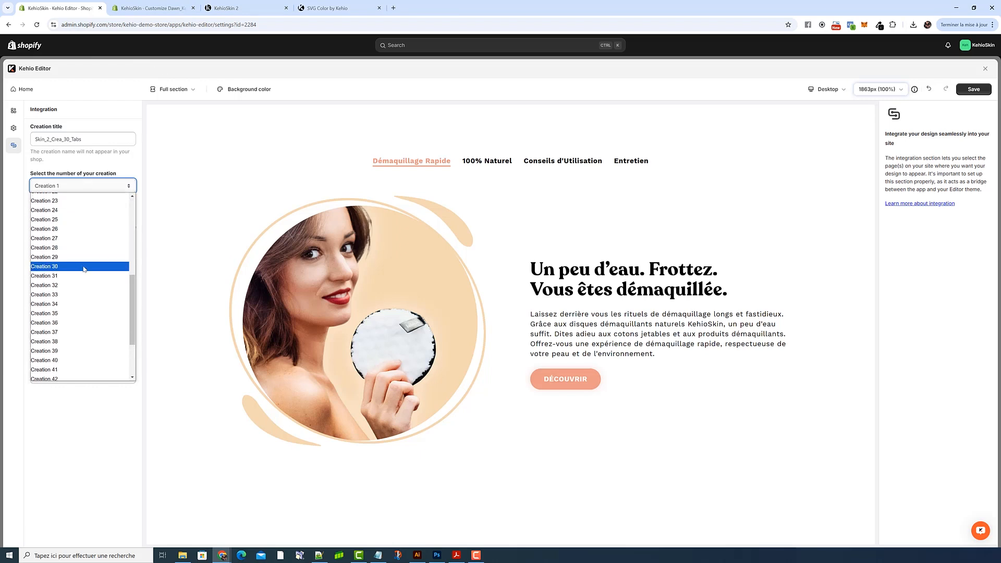
click(81, 266)
Assign the creation to the KehioSkin 2 product and save it.
click(122, 302)
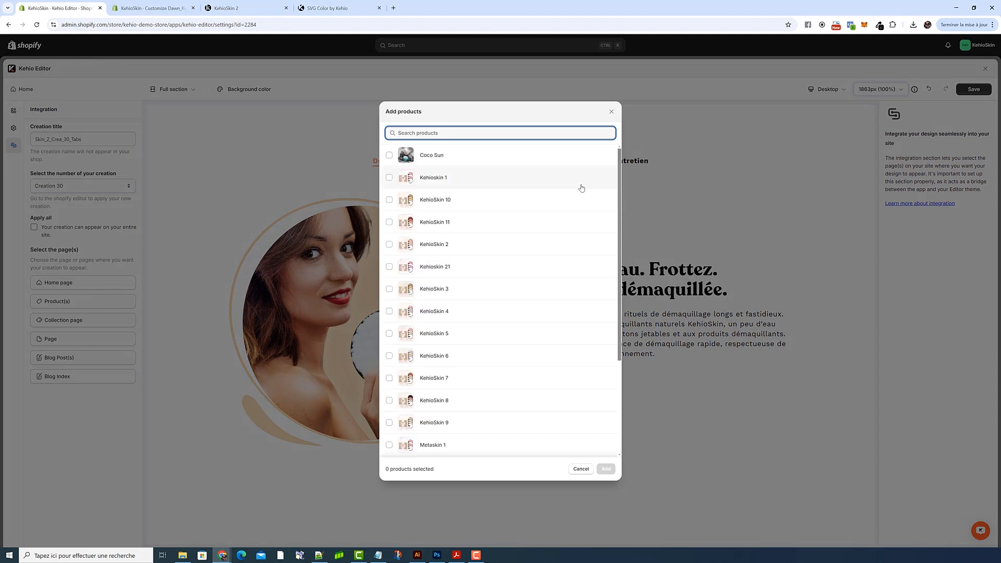
click(454, 244)
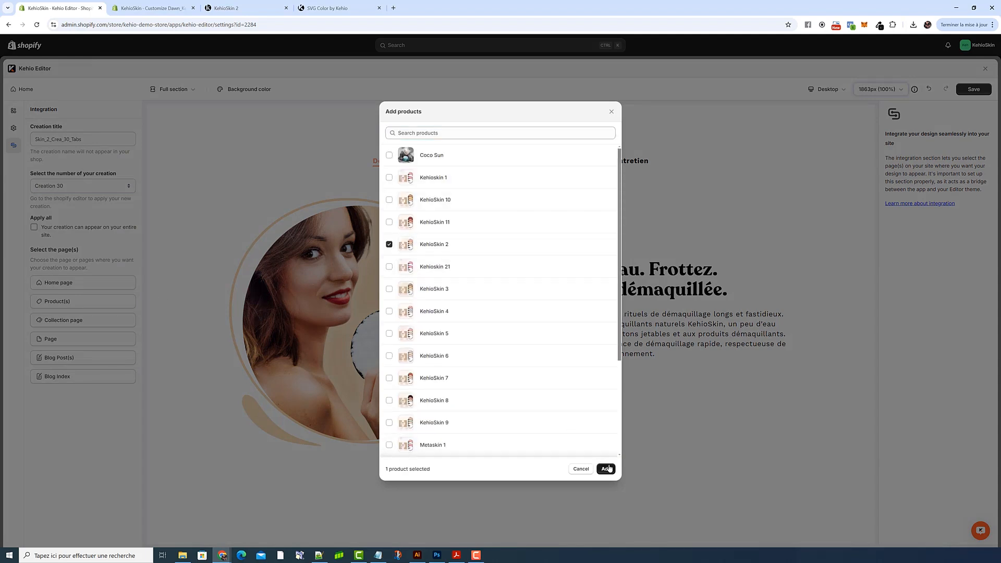
click(606, 469)
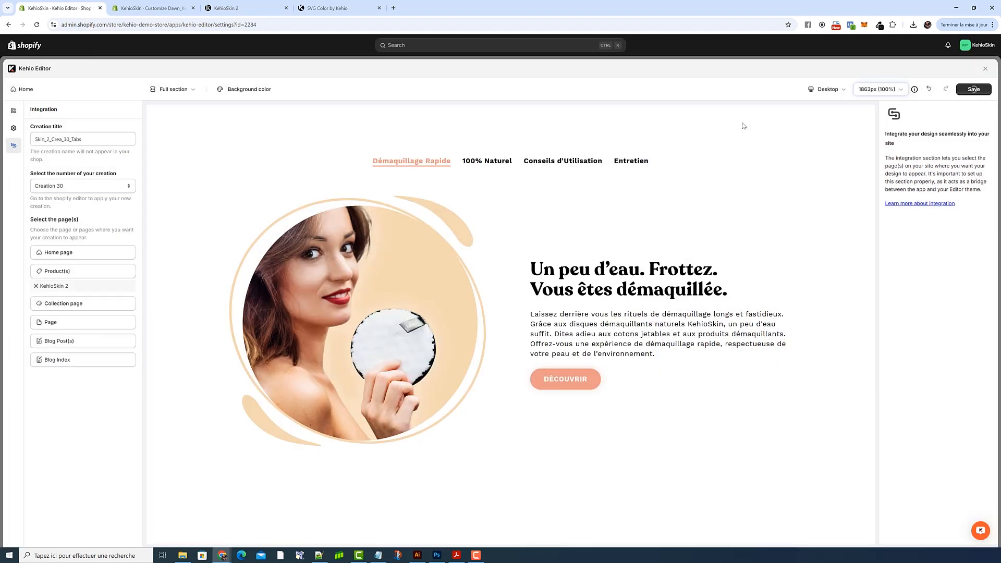
In the Shopify theme customizer, add a Creations Widget app section between the first Apps section and Custom Liquid.
click(150, 9)
mouse_move(60, 244)
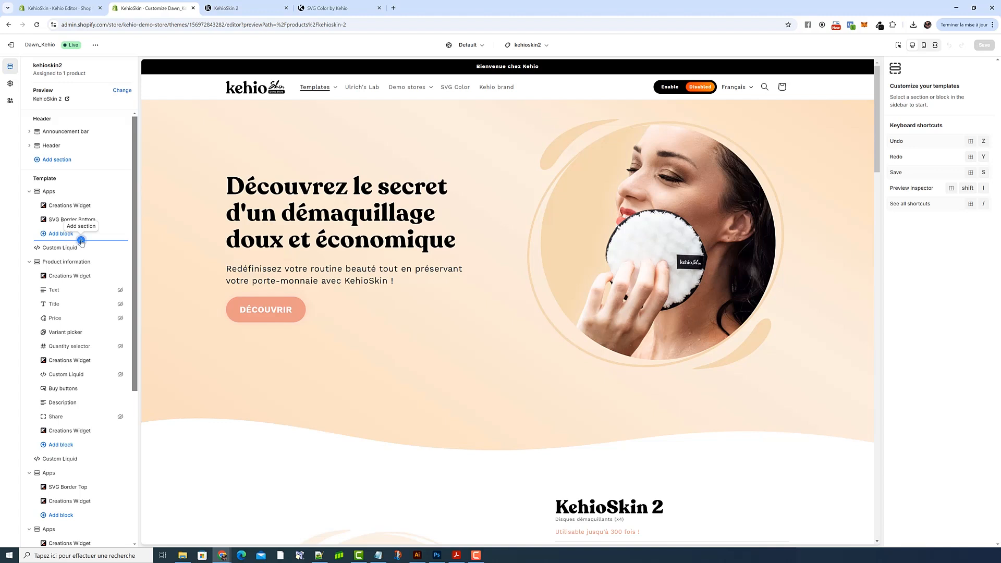
click(81, 240)
click(193, 262)
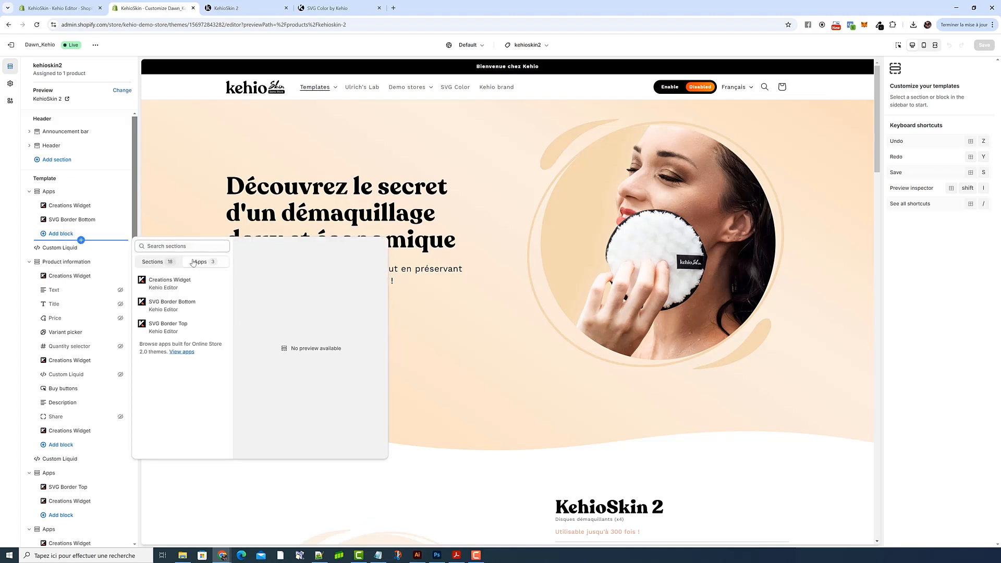
click(182, 283)
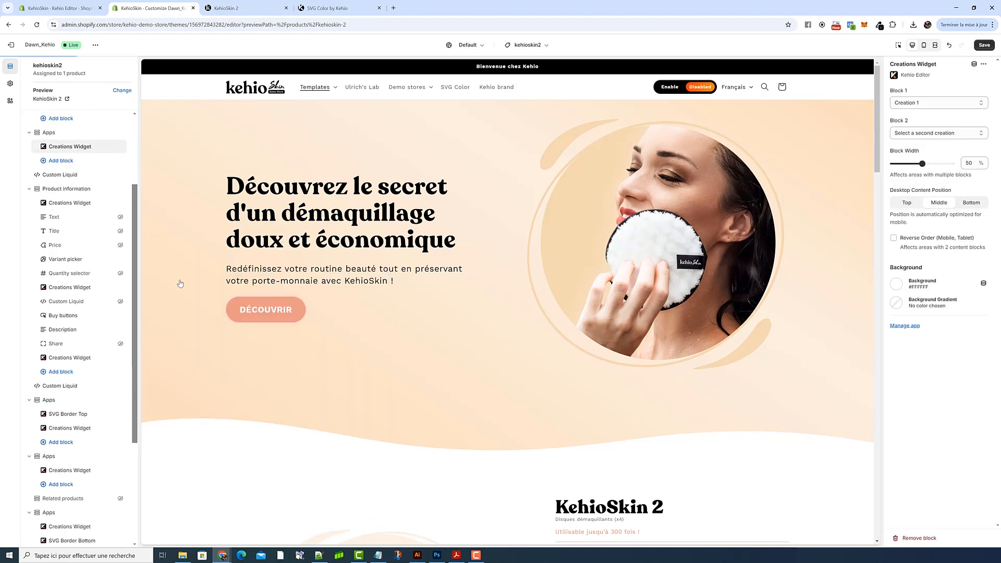
Set Block 1 of the new Creations Widget to Creation 30 and save the template.
click(918, 103)
scroll(940, 205, down, 5)
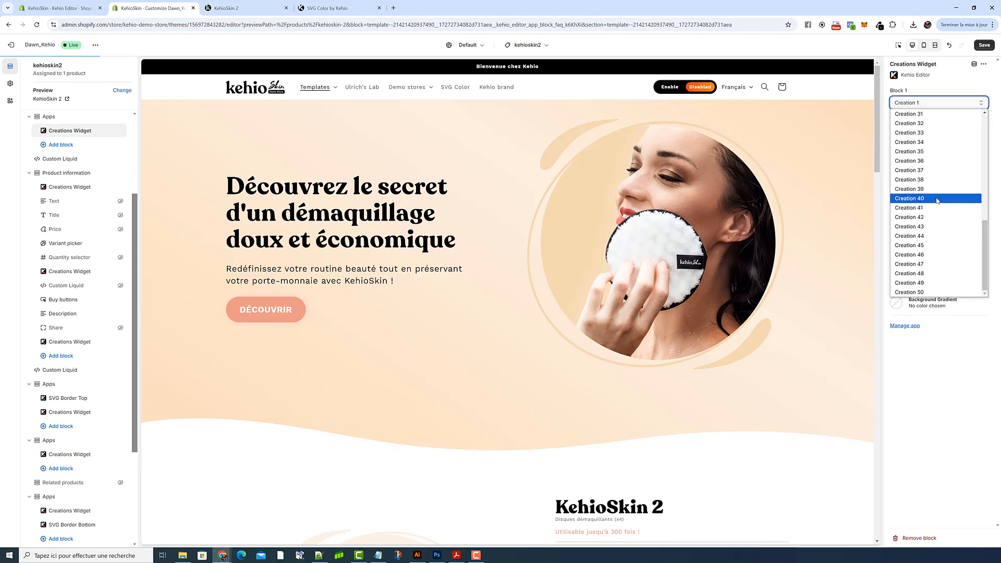
scroll(937, 200, up, 4)
scroll(932, 266, down, 2)
click(930, 261)
click(984, 45)
Check the integrated tabs in the page preview by switching through all four tabs and reviewing the surrounding sections.
scroll(624, 190, down, 5)
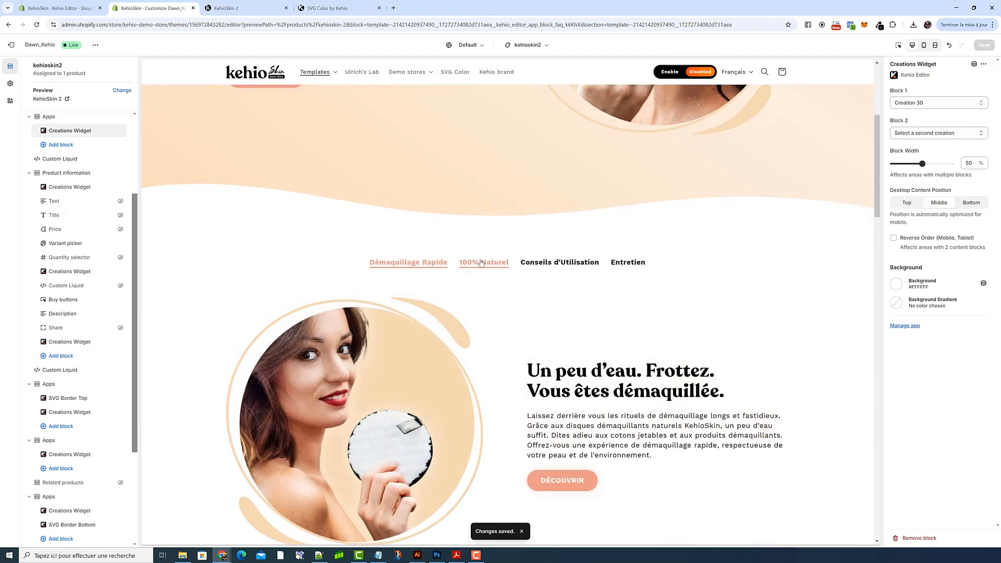
click(482, 263)
click(553, 263)
click(620, 264)
click(389, 265)
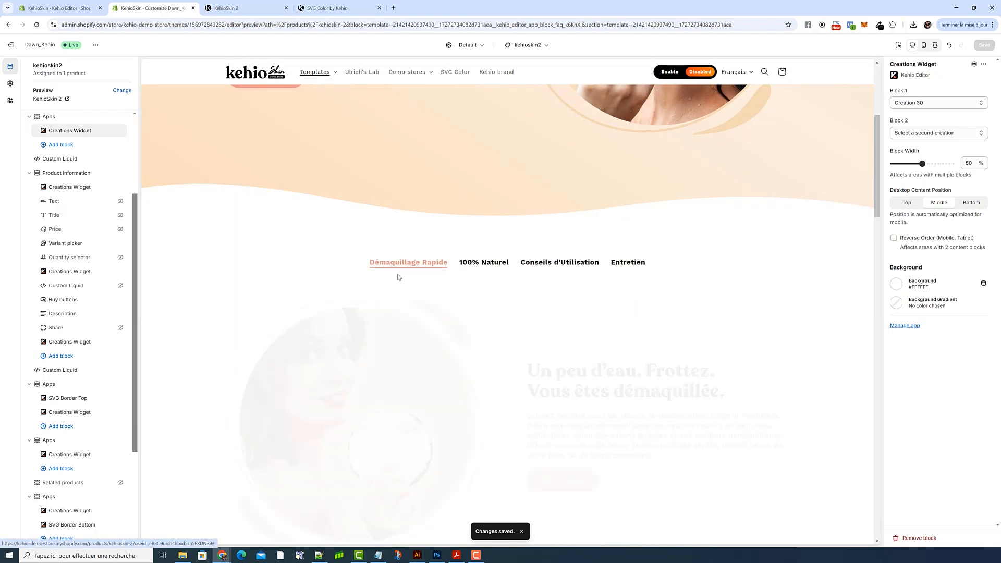
scroll(399, 276, down, 6)
scroll(477, 359, up, 10)
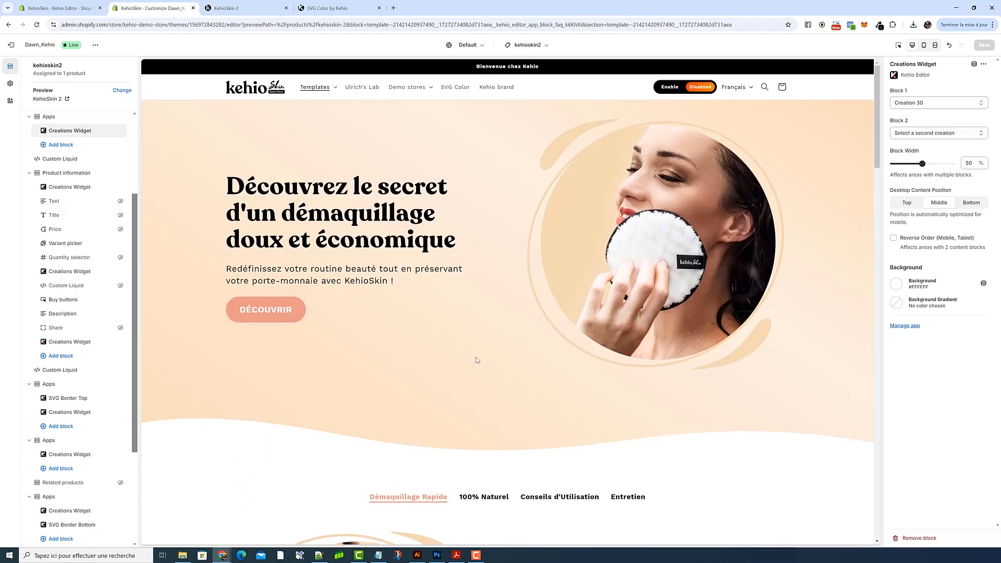
scroll(477, 360, down, 3)
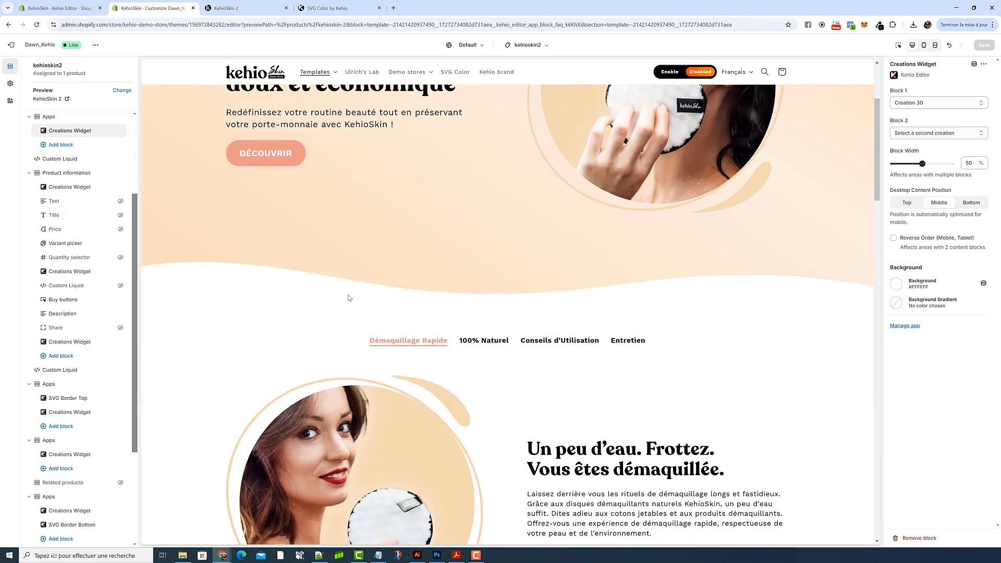
Back in Kehio Editor, open the settings of the Démaquillage Rapide tab and review its title.
click(75, 11)
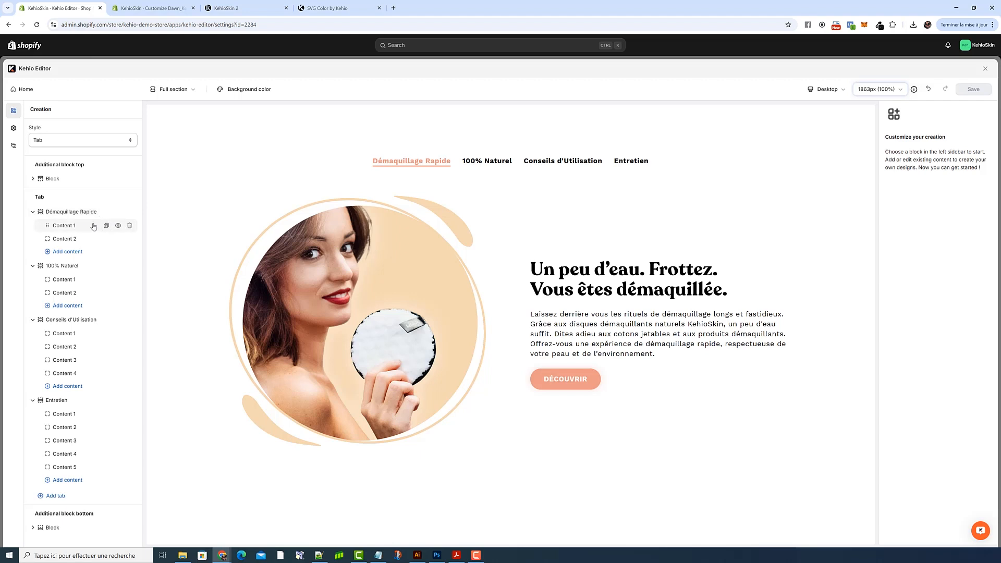
click(70, 218)
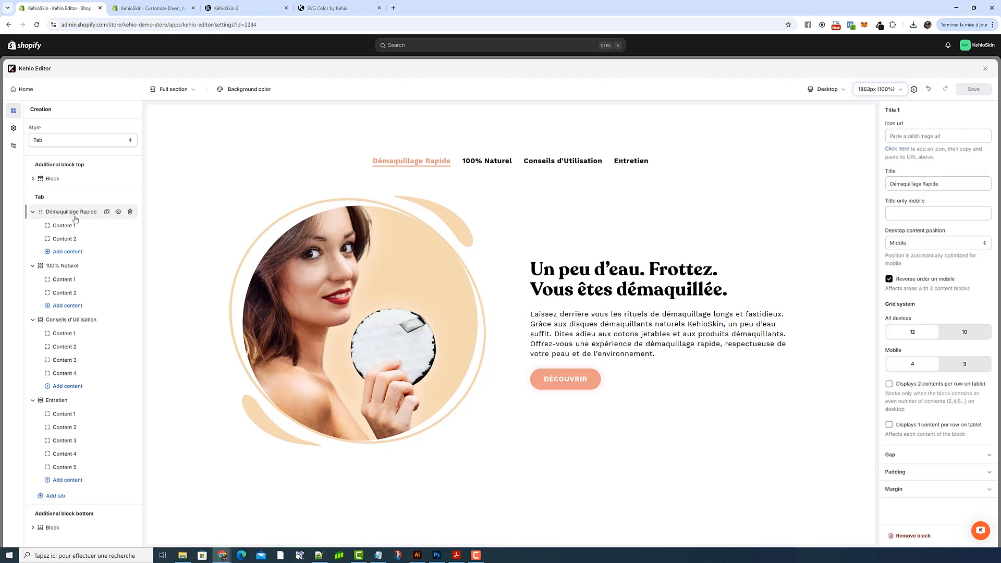
triple_click(959, 184)
click(961, 172)
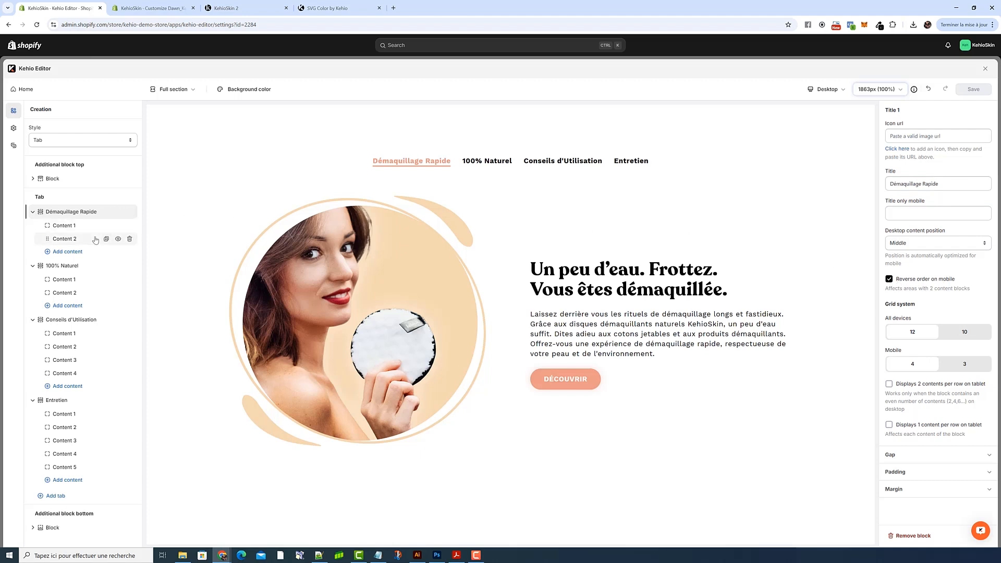
Try turning off Reverse order on mobile for the Démaquillage Rapide tab and compare the mobile and desktop previews.
click(827, 89)
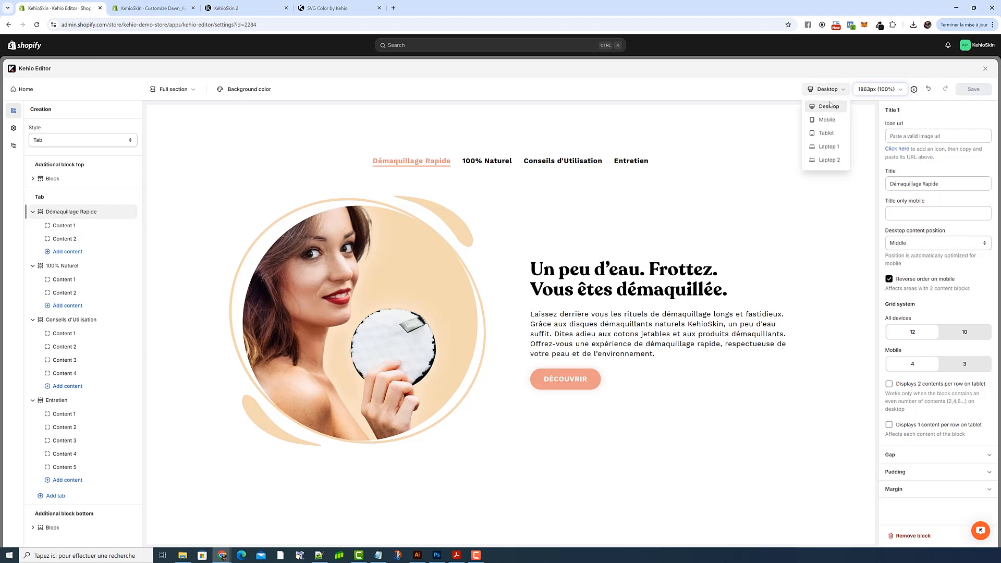
click(822, 122)
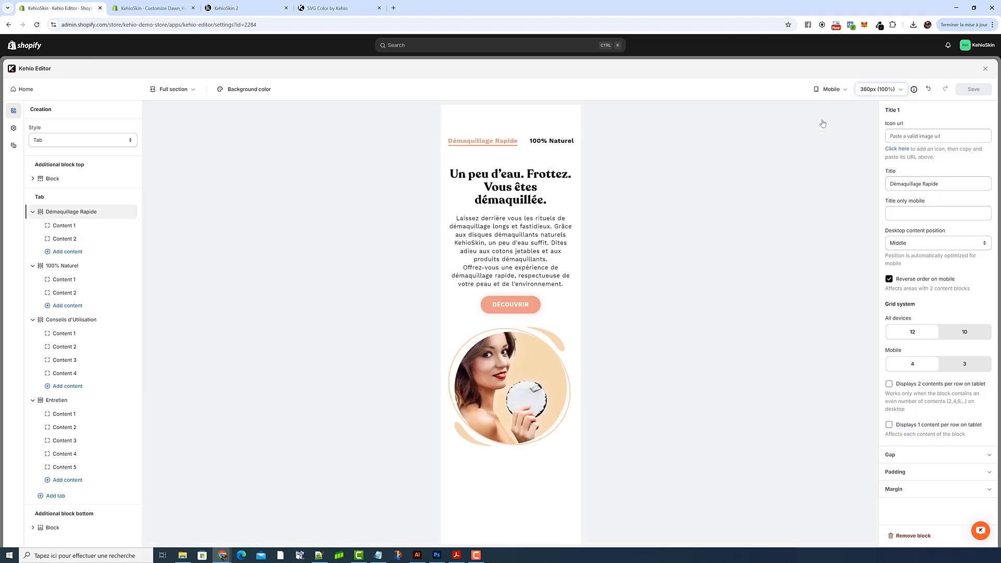
click(888, 280)
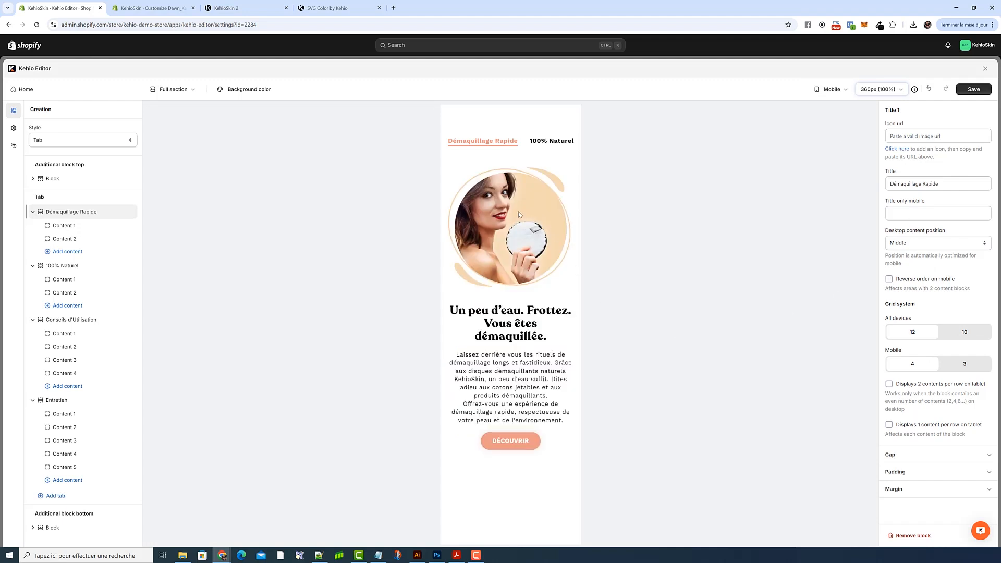
click(831, 90)
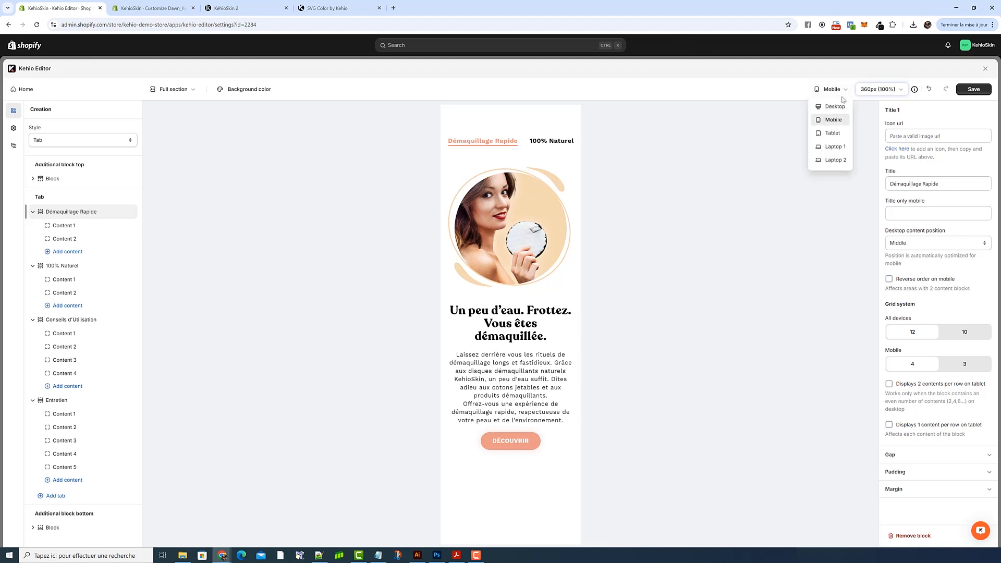
click(833, 105)
click(842, 93)
click(828, 120)
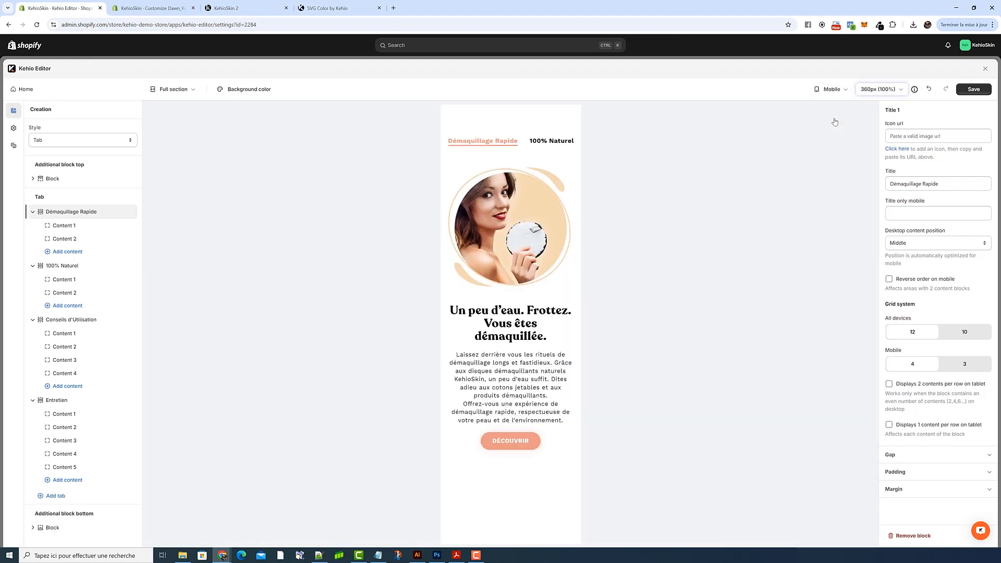
Re-enable Reverse order on mobile for the Démaquillage Rapide tab and return to the desktop preview.
click(889, 279)
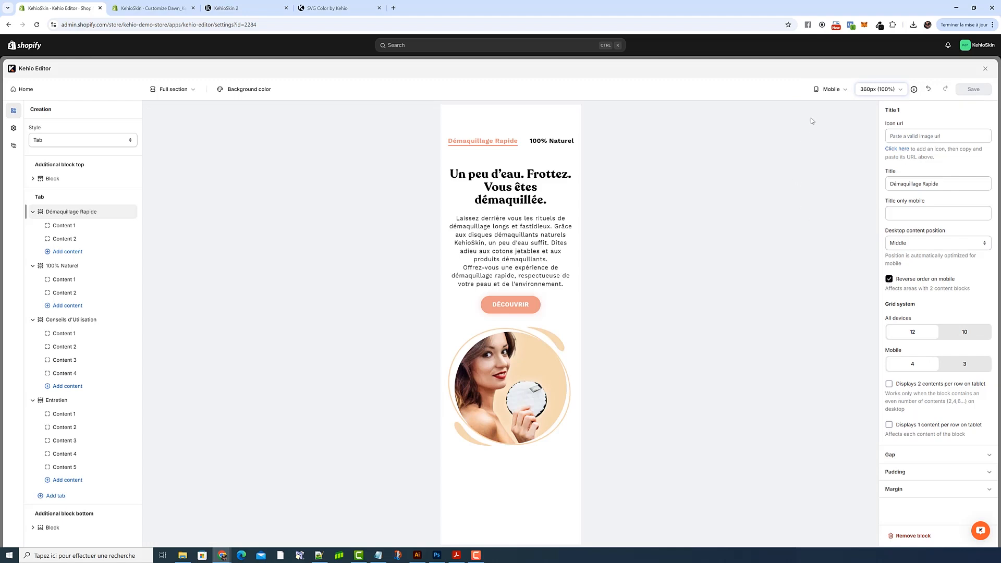
click(828, 92)
click(830, 110)
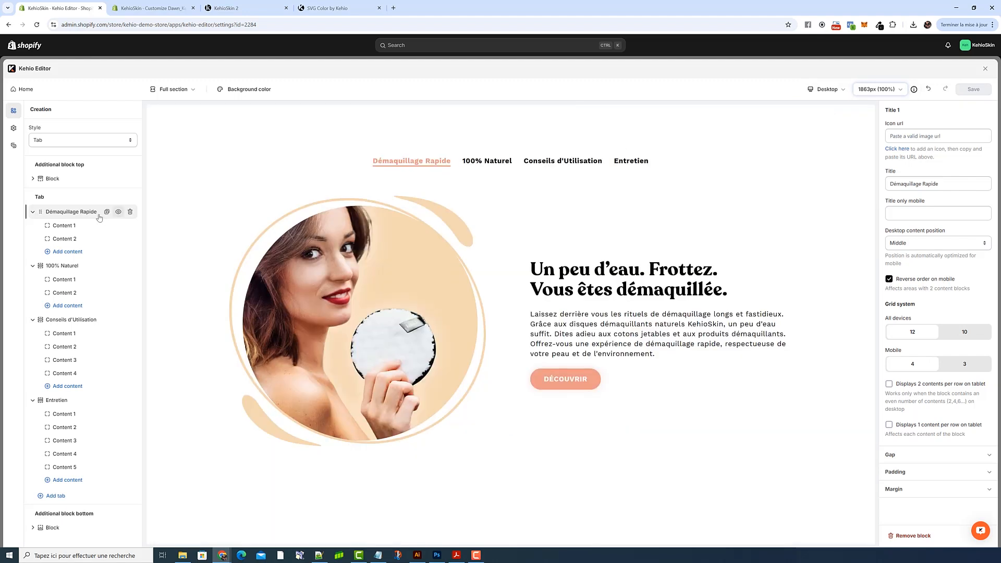
Replace the advanced image of Content 1 in Démaquillage Rapide with the link of kehioskin-image-demo-3 from Shopify Files.
click(65, 230)
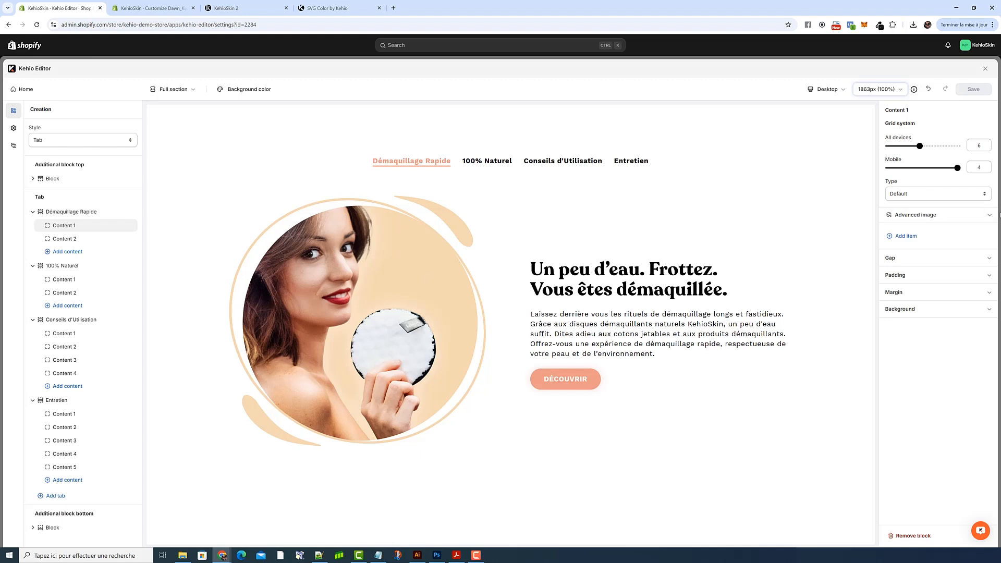
click(923, 215)
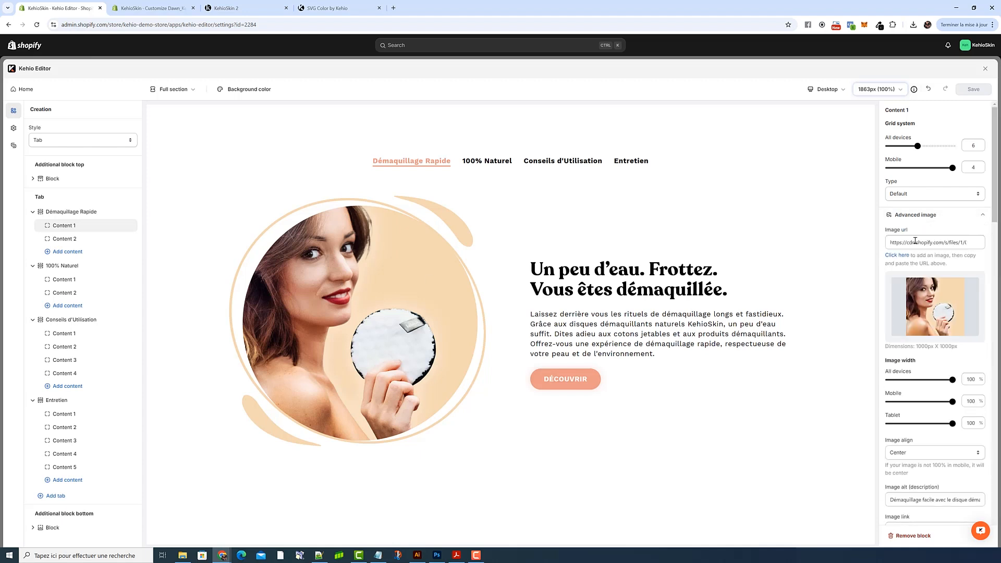
click(897, 255)
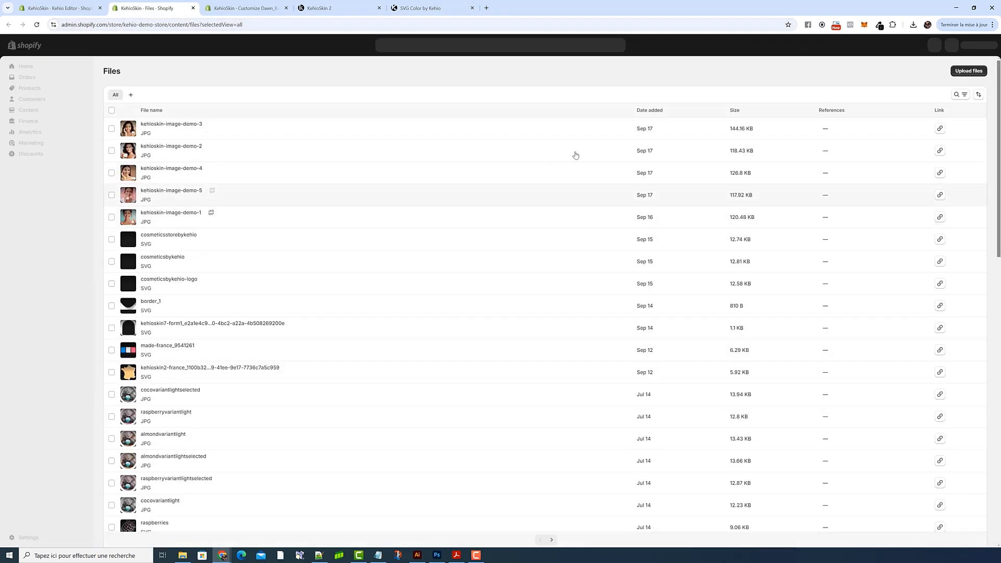
click(939, 129)
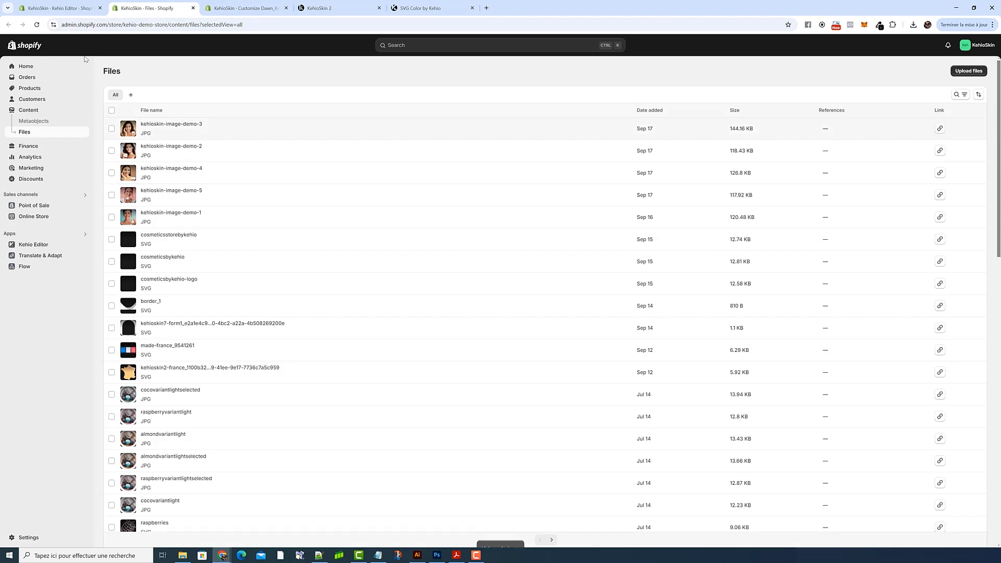
click(57, 8)
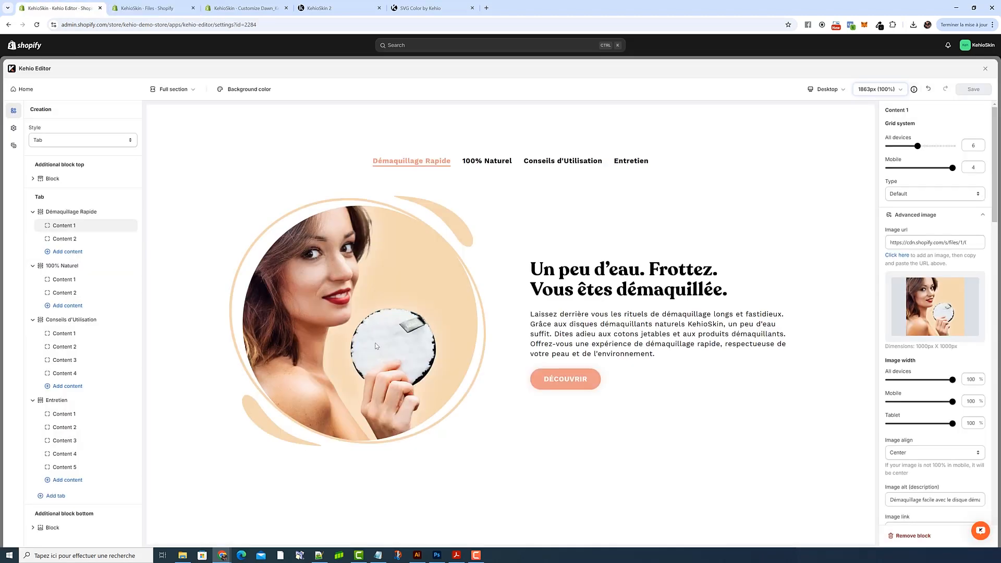
triple_click(927, 242)
key(ctrl+v)
Review the alt description in the advanced image settings of Content 1.
scroll(926, 239, down, 4)
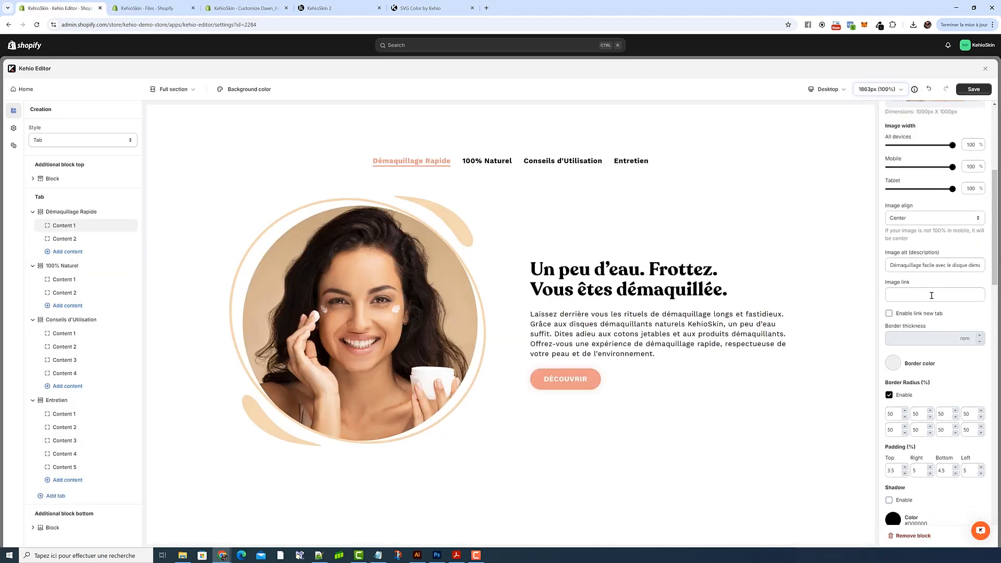
triple_click(895, 267)
click(965, 256)
drag(913, 265, 960, 262)
click(914, 264)
Copy the cover image URL from the advanced image settings of Content 1.
scroll(908, 335, down, 4)
scroll(910, 338, down, 1)
click(916, 348)
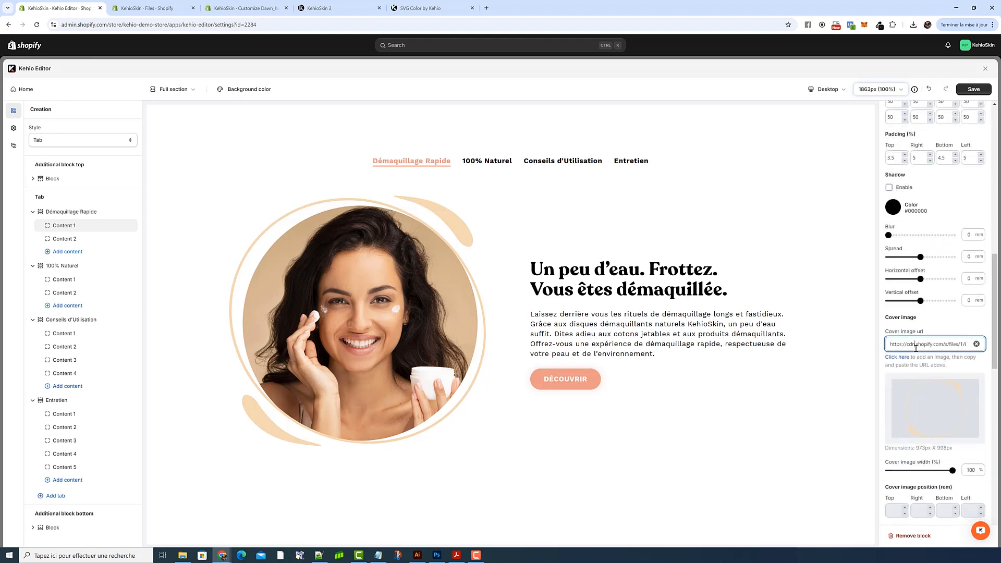
key(ctrl+a)
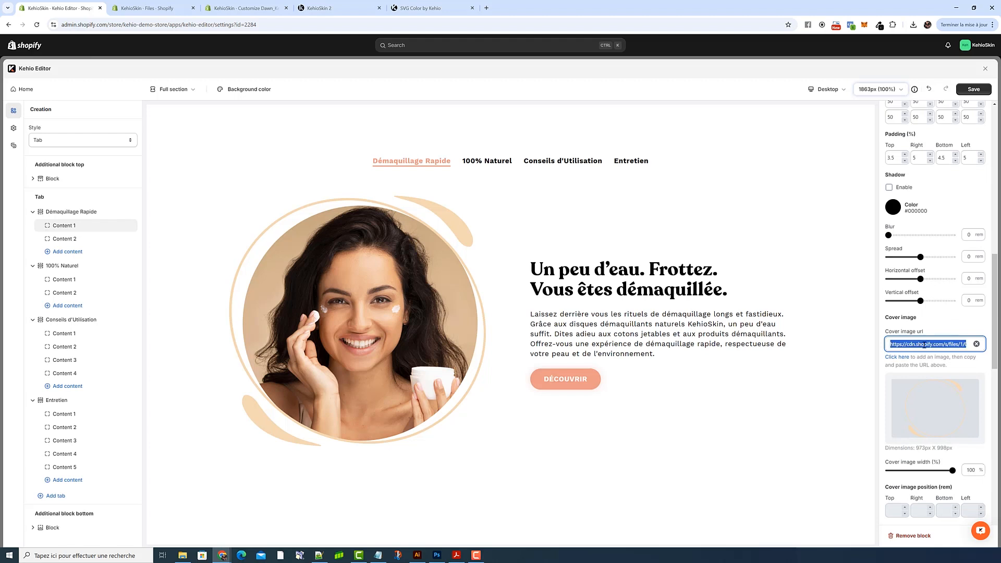
right_click(923, 345)
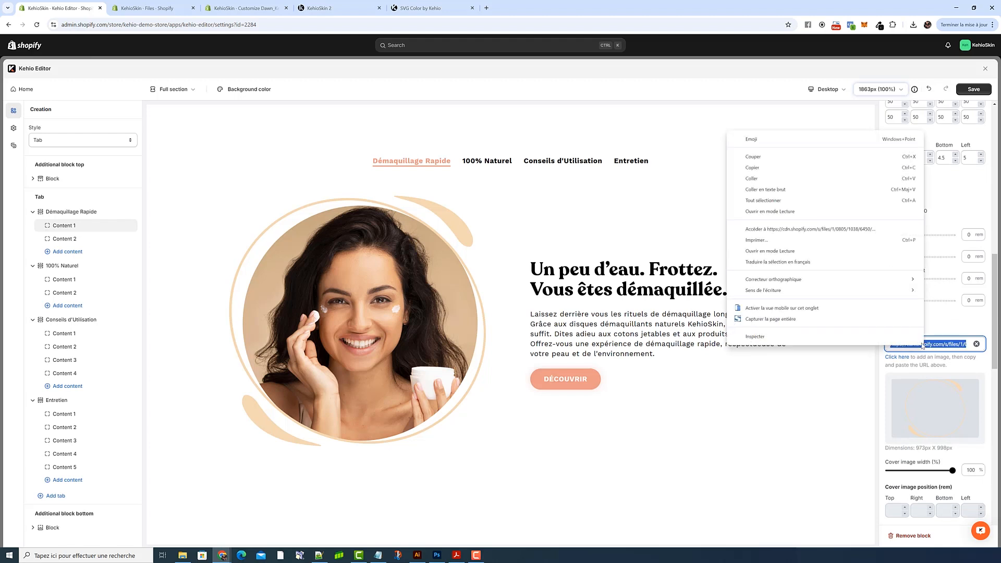
click(525, 264)
triple_click(918, 345)
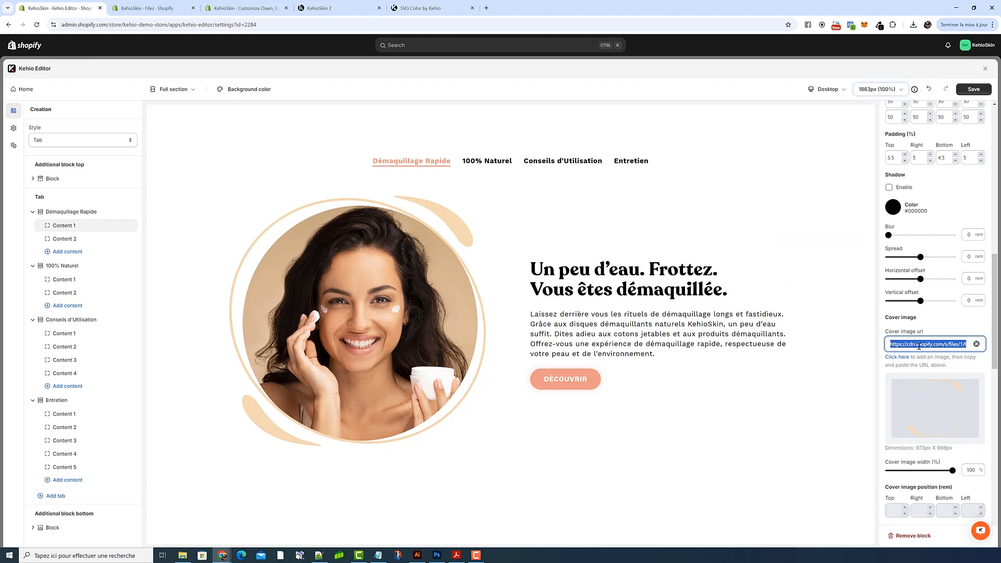
right_click(919, 346)
click(779, 173)
Open SVG Color by Kehio from the KehioSkin 2 store page and load the cover SVG from the copied URL.
click(437, 8)
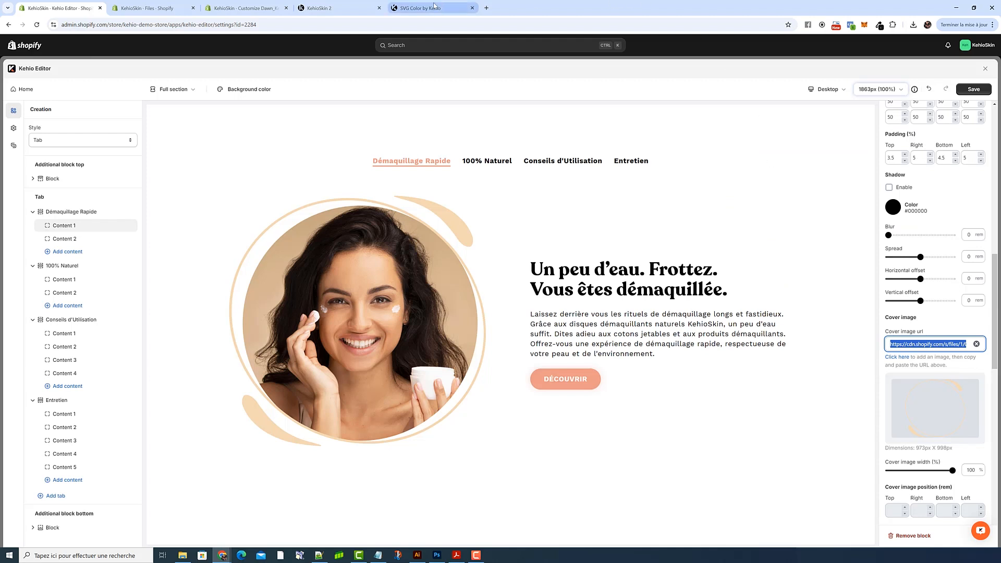
click(472, 8)
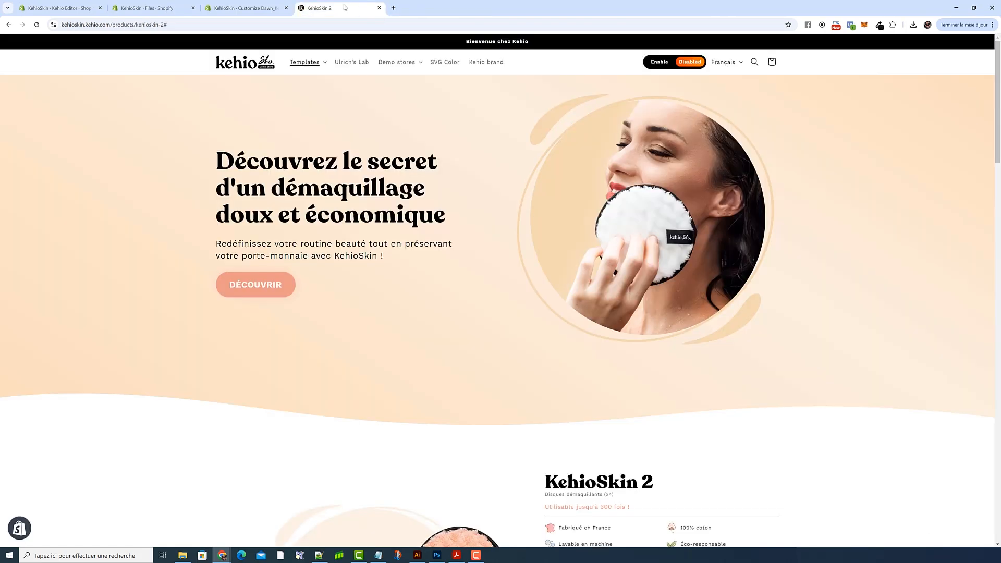
click(439, 63)
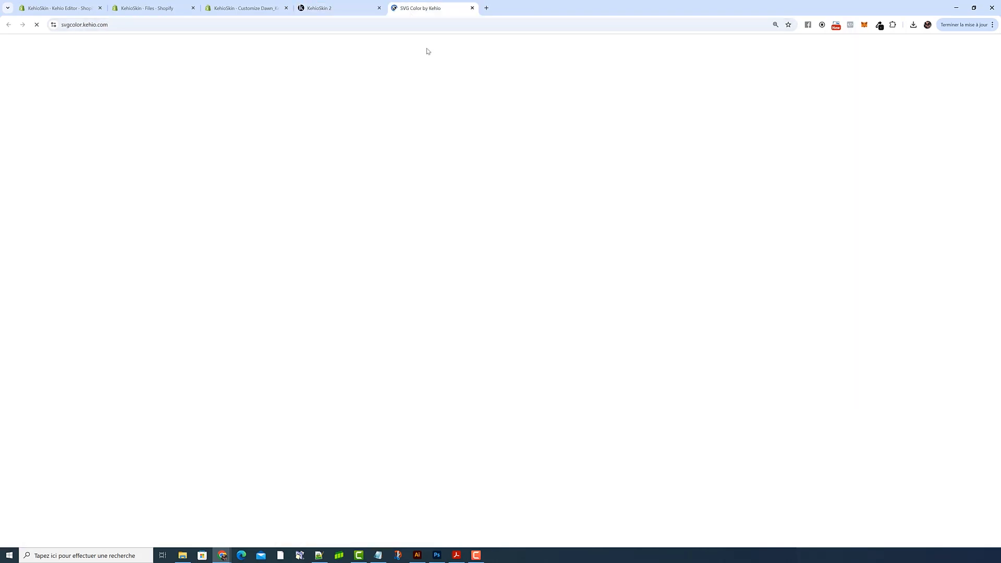
click(559, 147)
key(ctrl+v)
click(702, 155)
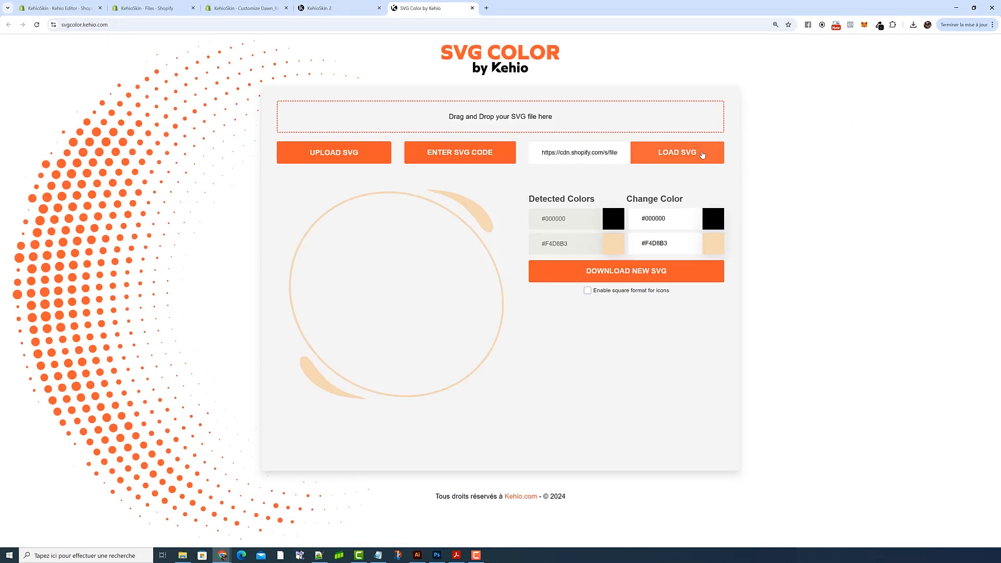
Back in Kehio Editor, sample the color #CBAC87 from the new image's background with the browser color picker.
click(58, 8)
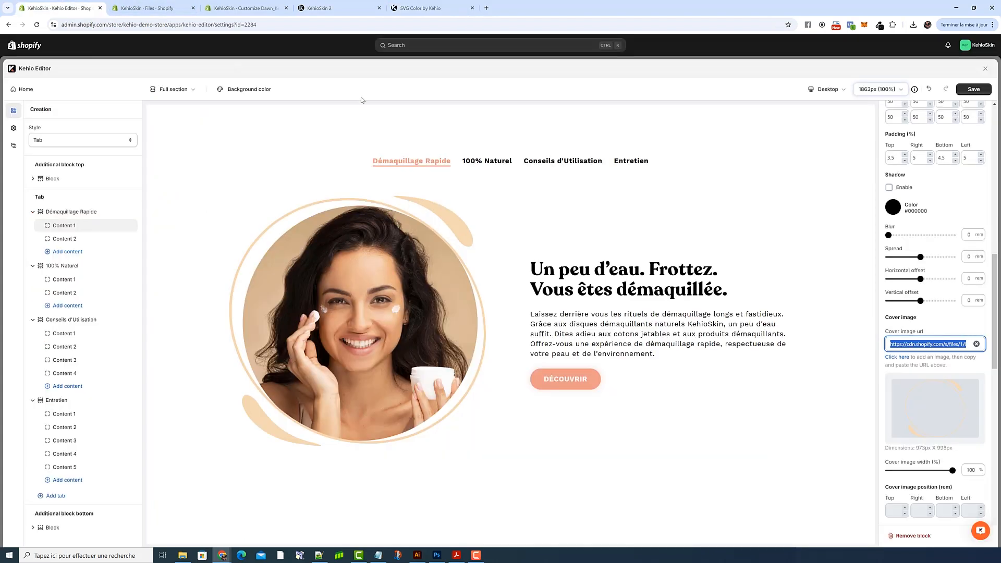
click(880, 26)
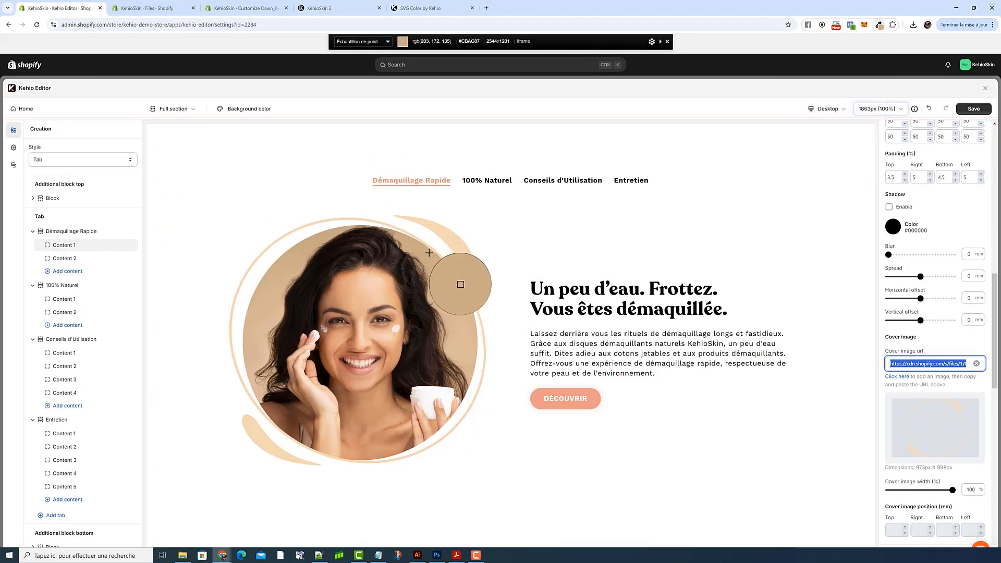
click(429, 253)
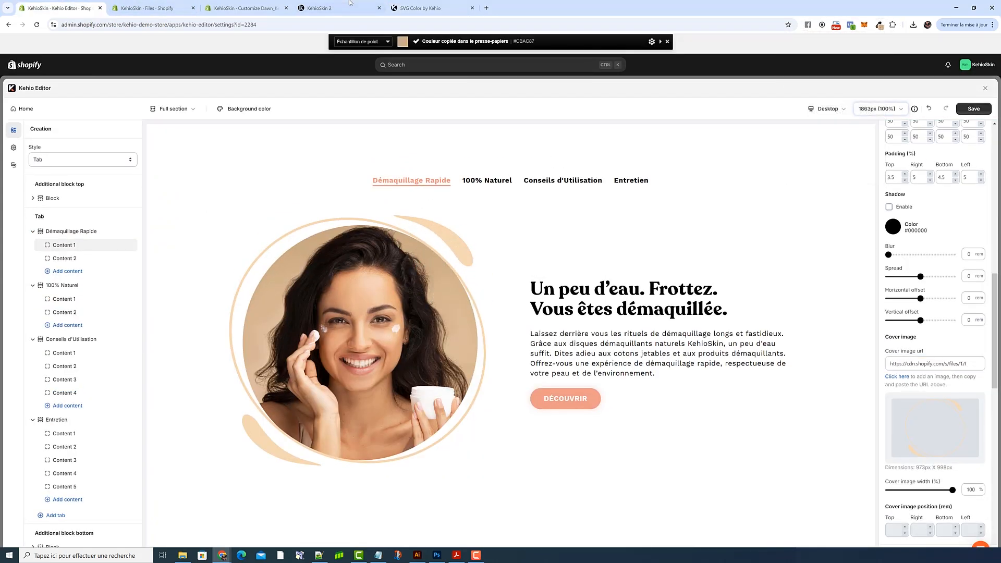
In SVG Color, replace the cover's #F4D8B3 color with the copied #CBAC87 and download the new SVG.
click(420, 8)
triple_click(672, 242)
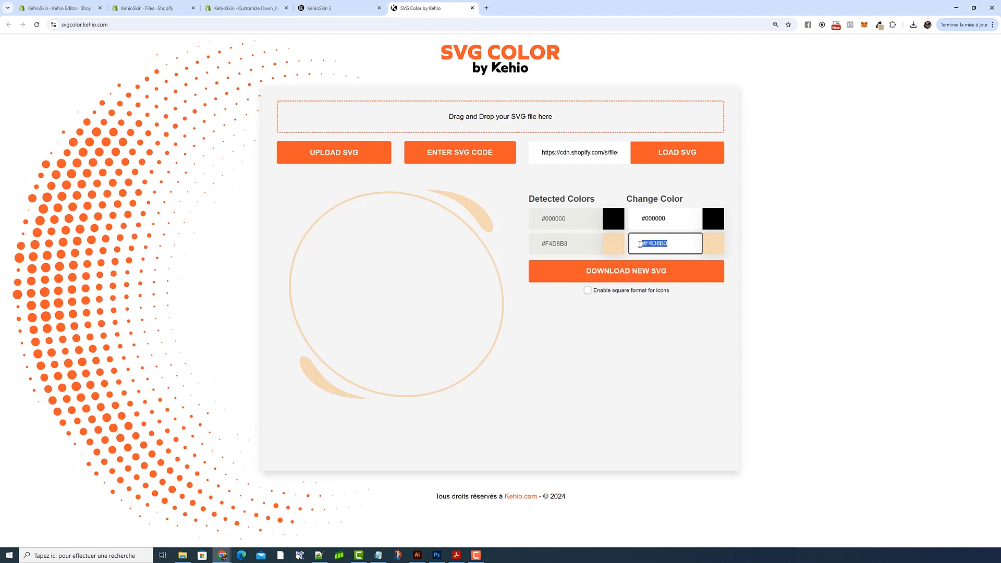
key(ctrl+v)
click(645, 271)
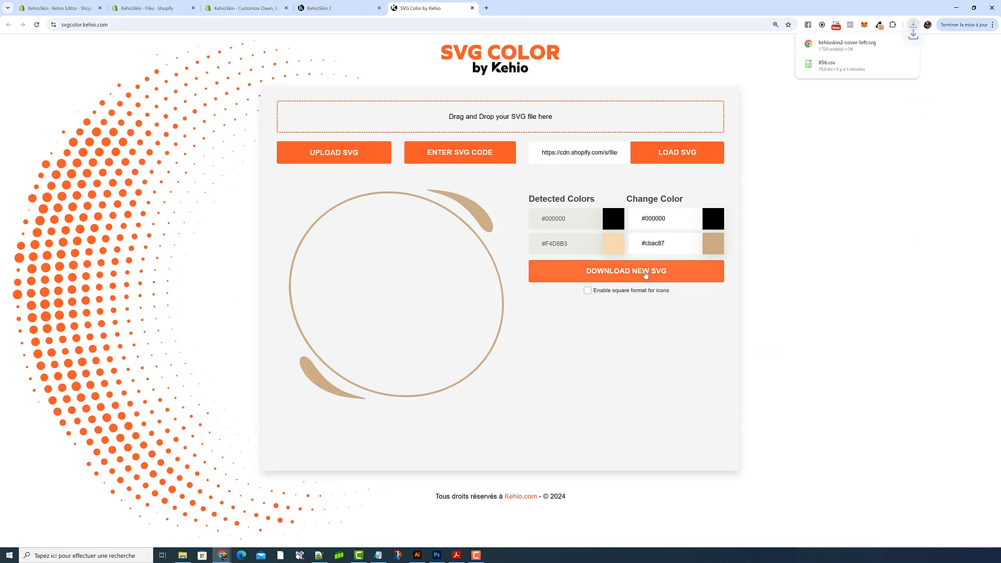
Upload the recolored cover SVG, kehioskin2-cover-left.svg, to the Shopify store's Files.
click(153, 10)
click(957, 71)
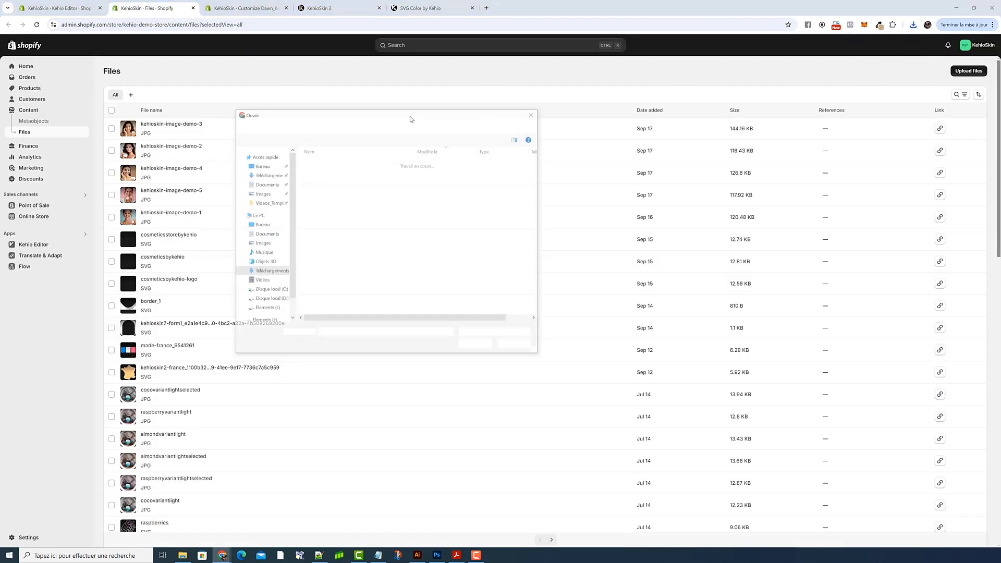
click(334, 172)
click(484, 346)
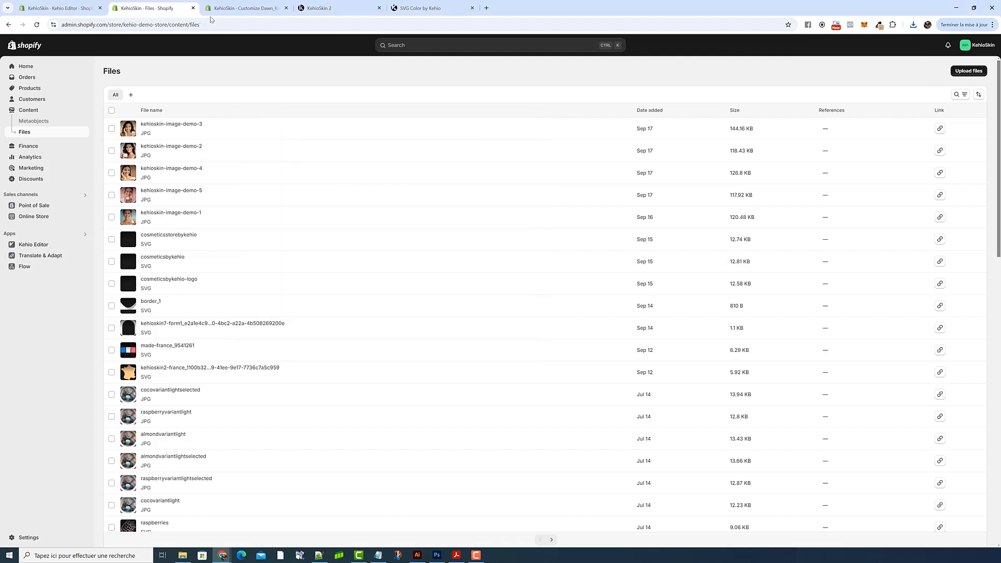
click(57, 8)
click(155, 9)
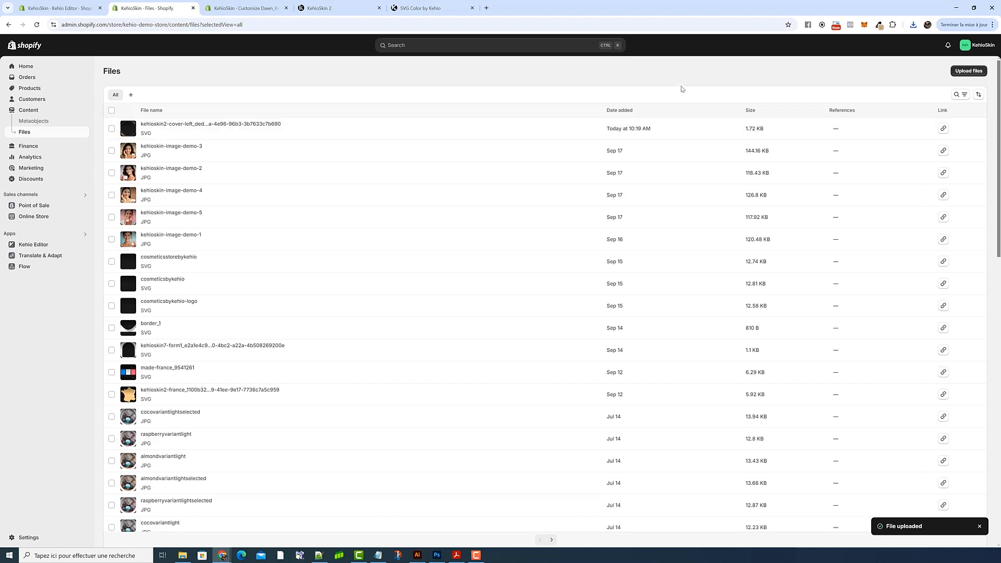
Copy the uploaded SVG's link and replace the cover image URL of Content 1 in Kehio Editor with it.
click(943, 129)
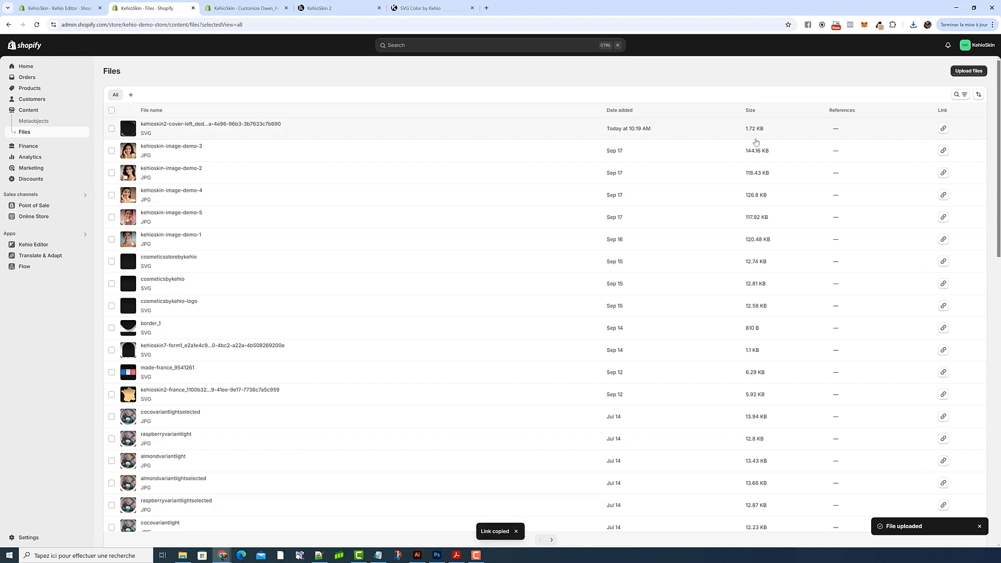
key(ctrl+shift+Tab)
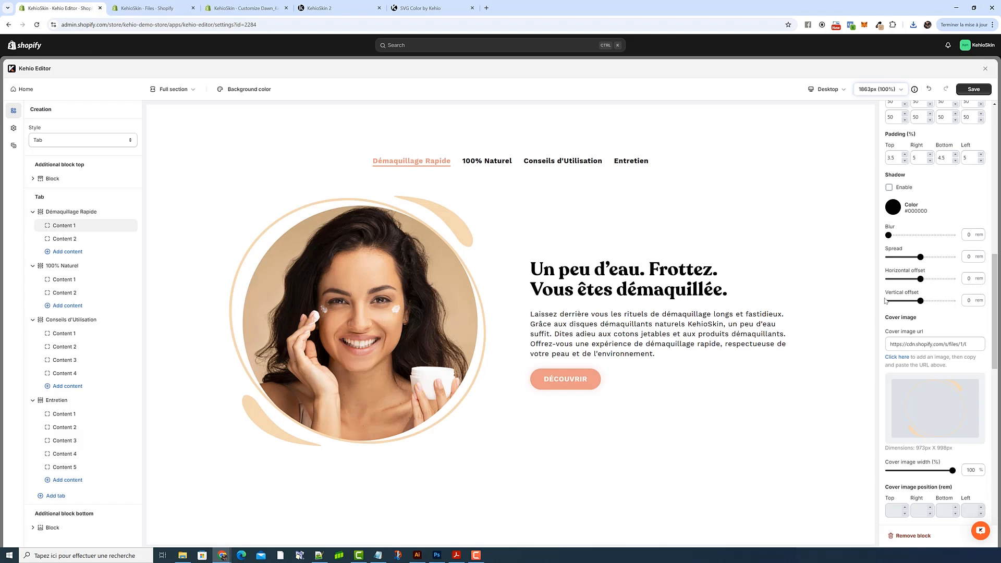
triple_click(924, 343)
key(ctrl+v)
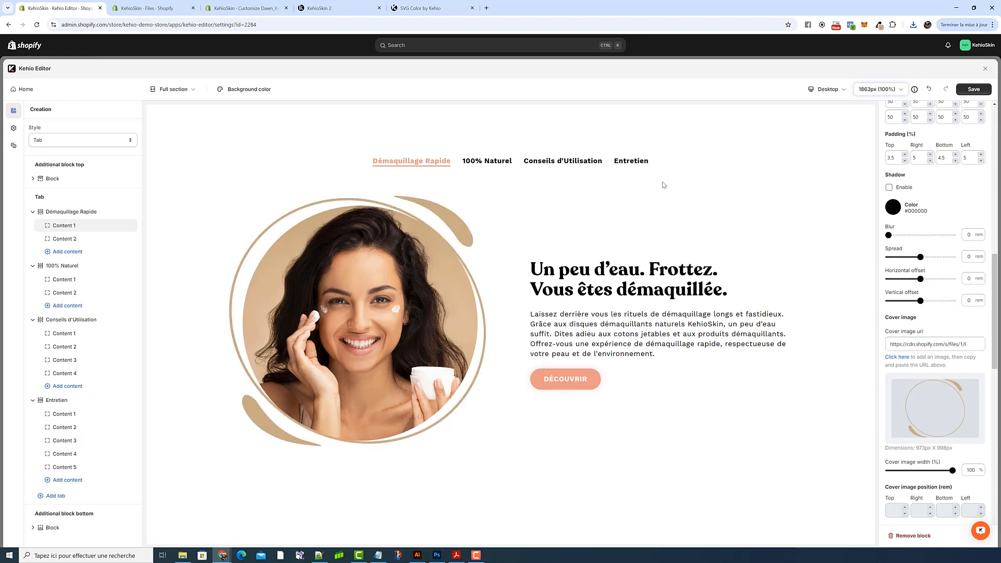
Sample the color #D7B993 from the image's background and apply it as the creation's preview background color.
click(879, 25)
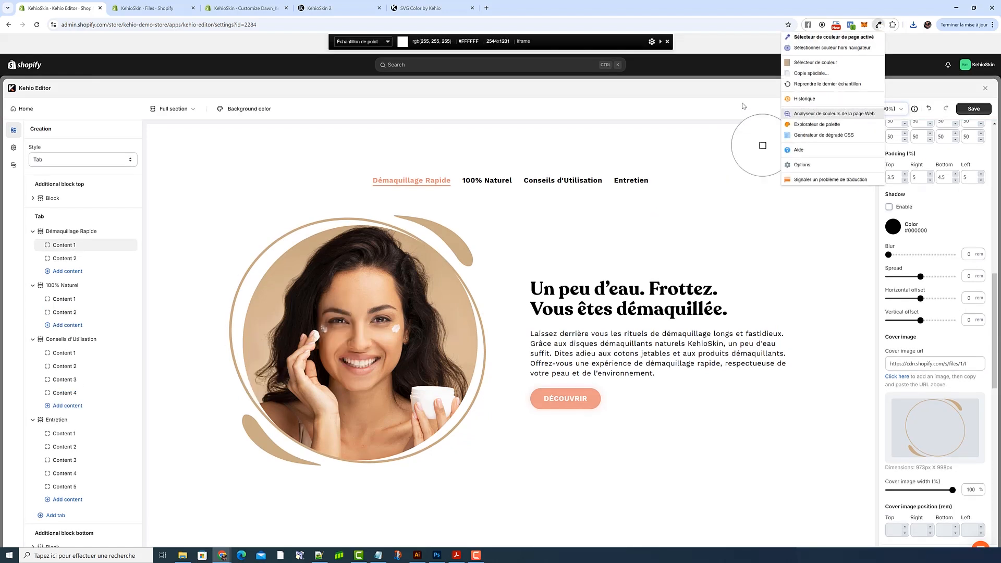
click(480, 334)
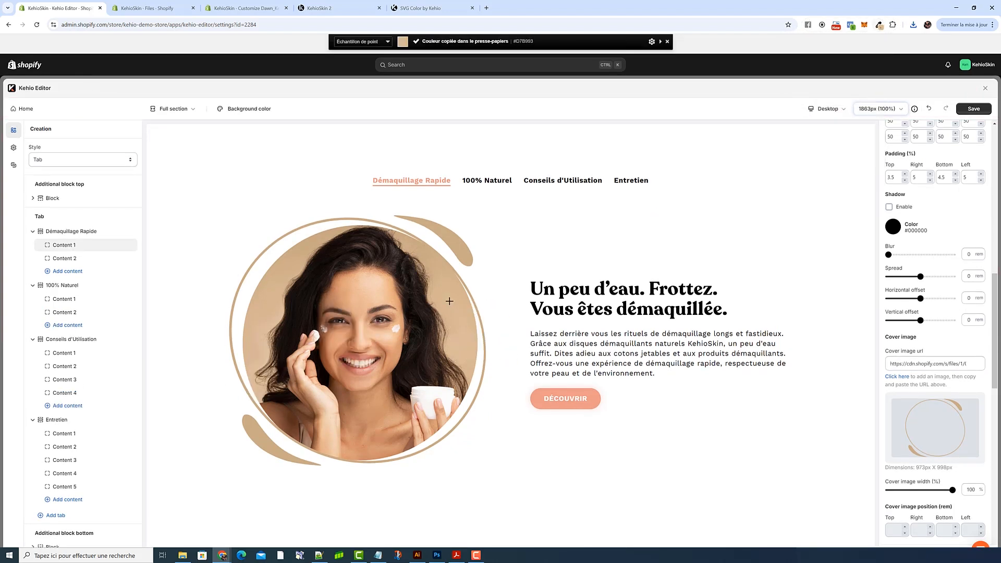
click(243, 109)
click(266, 197)
key(ctrl+v)
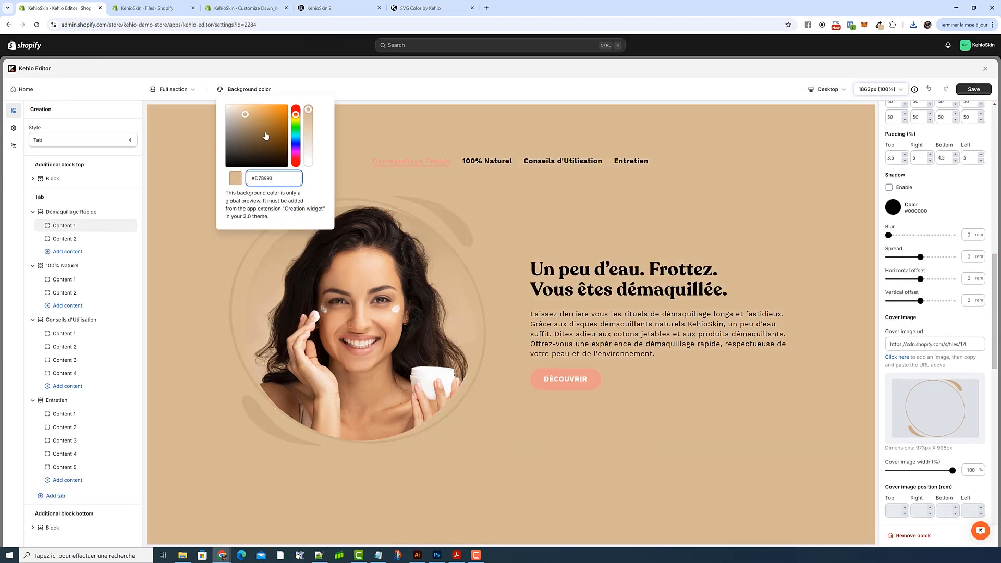
Lighten the preview background color to #ffeed6 and save the creation.
drag(244, 111, 235, 105)
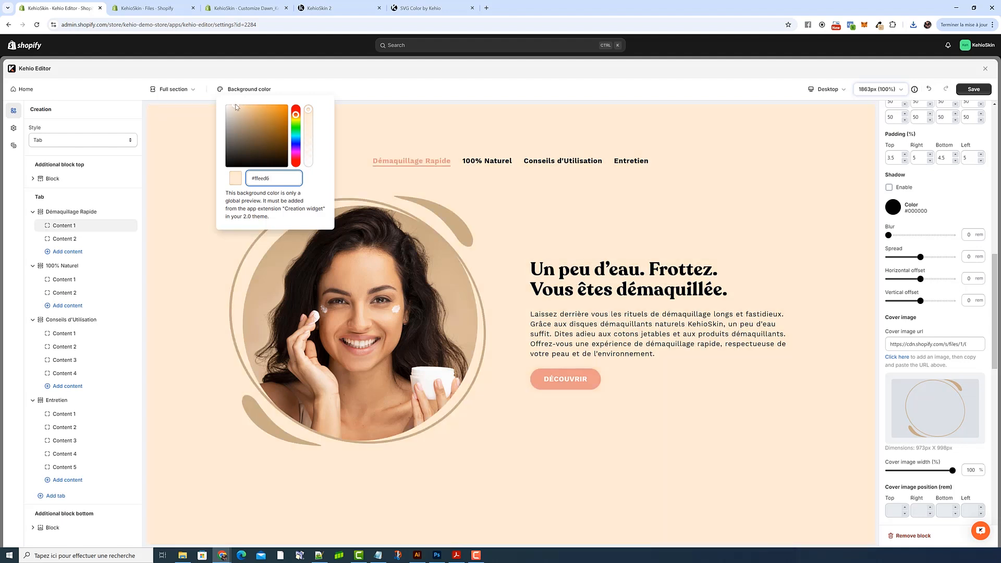
click(578, 194)
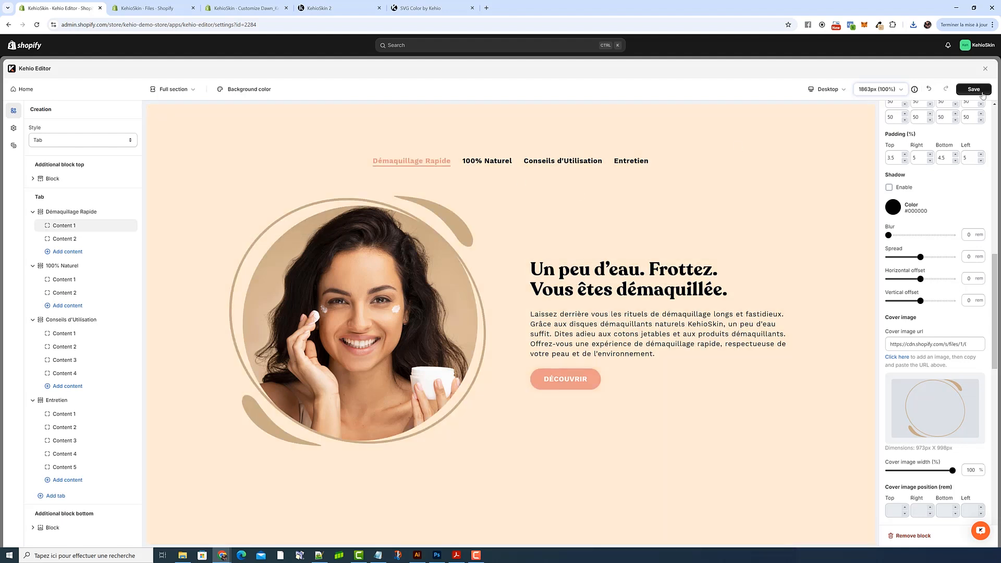
click(982, 95)
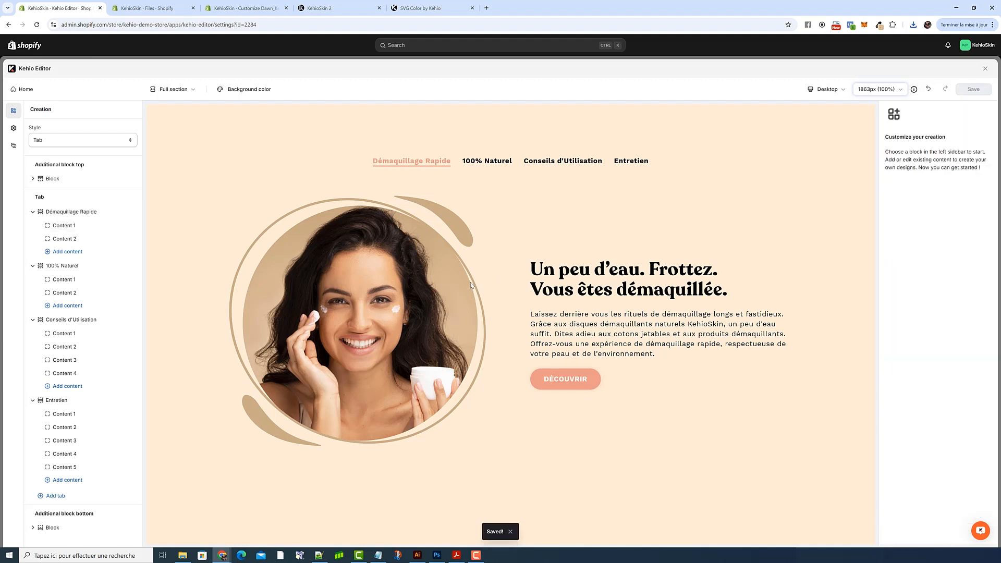
Copy the preview background color and, in the theme editor, set the background of the tabs section's Creations Widget to #FFEED6.
click(176, 90)
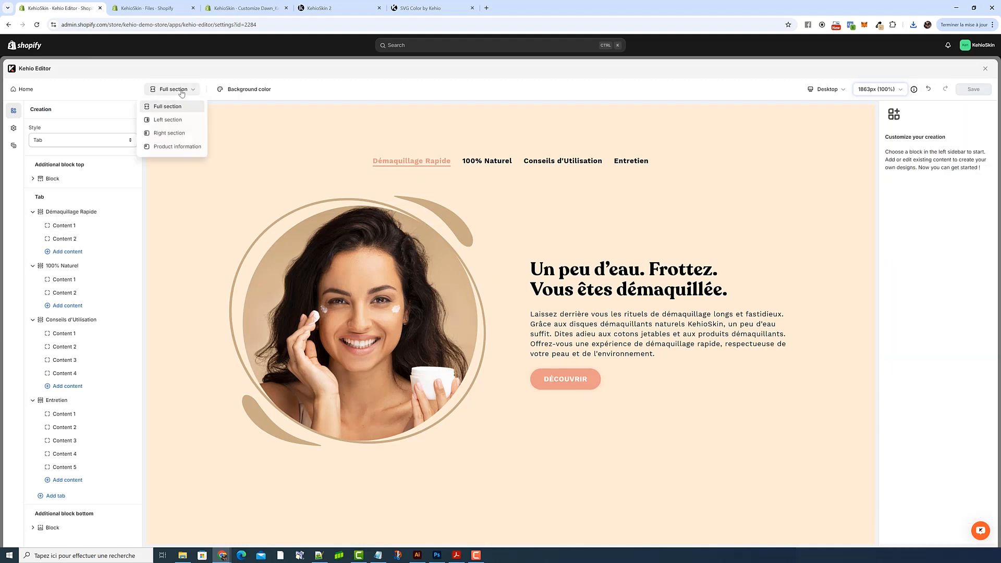
click(244, 89)
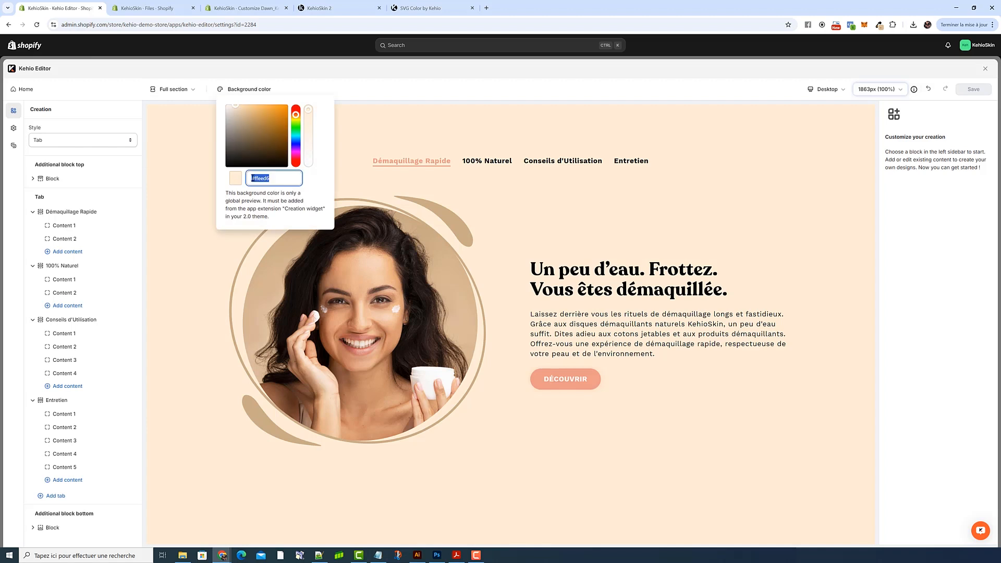
click(242, 8)
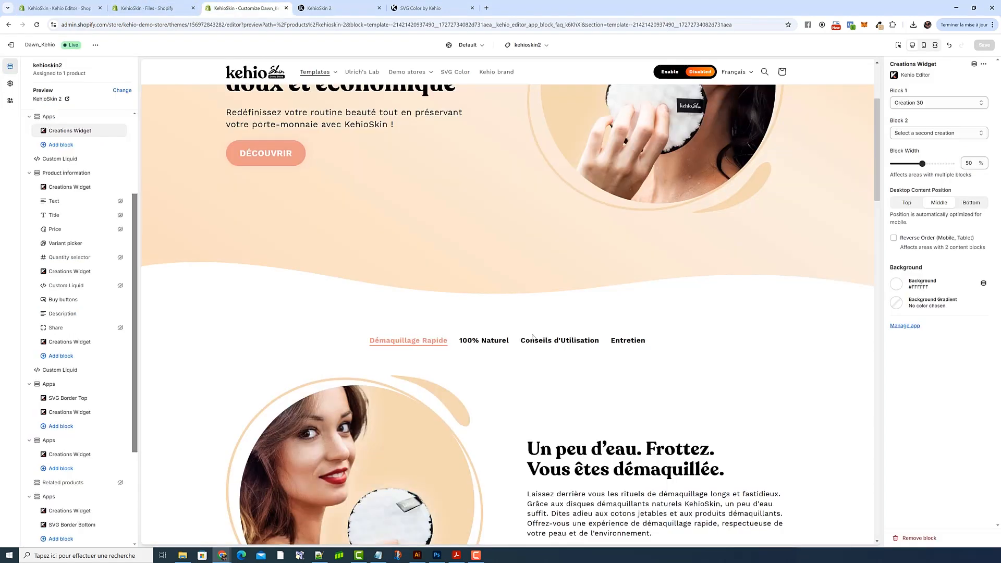
scroll(83, 171, up, 1)
scroll(83, 171, up, 3)
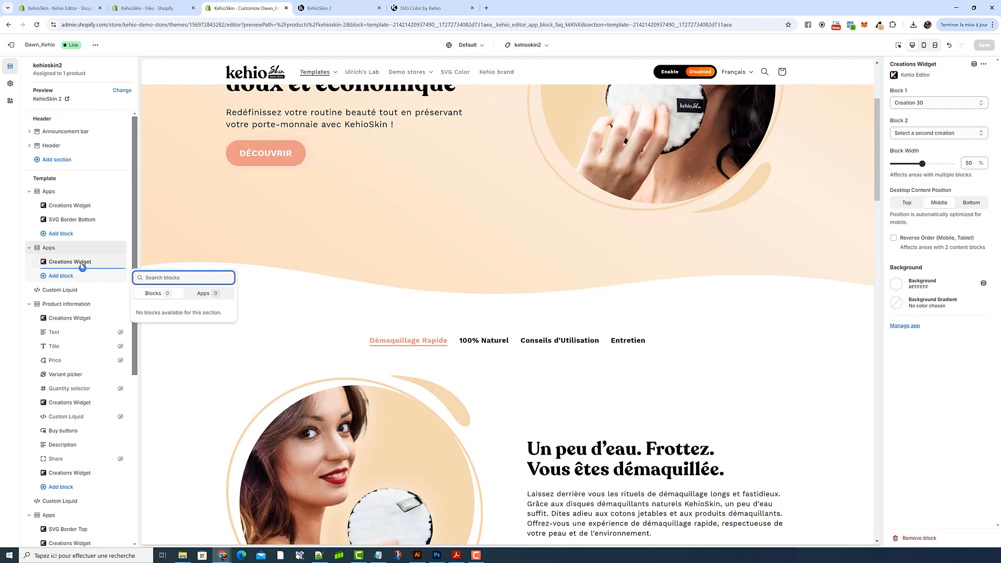
click(896, 283)
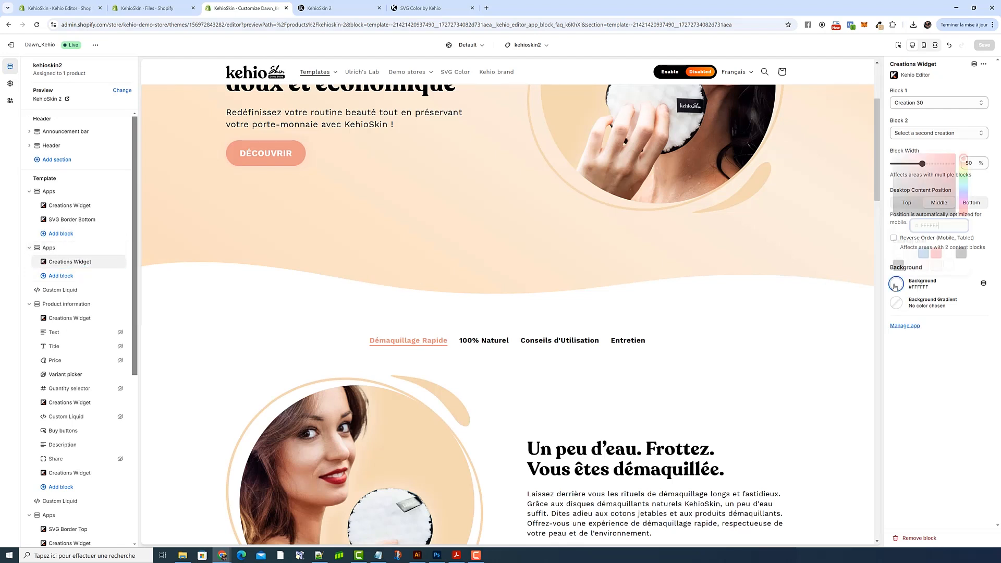
click(723, 304)
scroll(723, 292, up, 3)
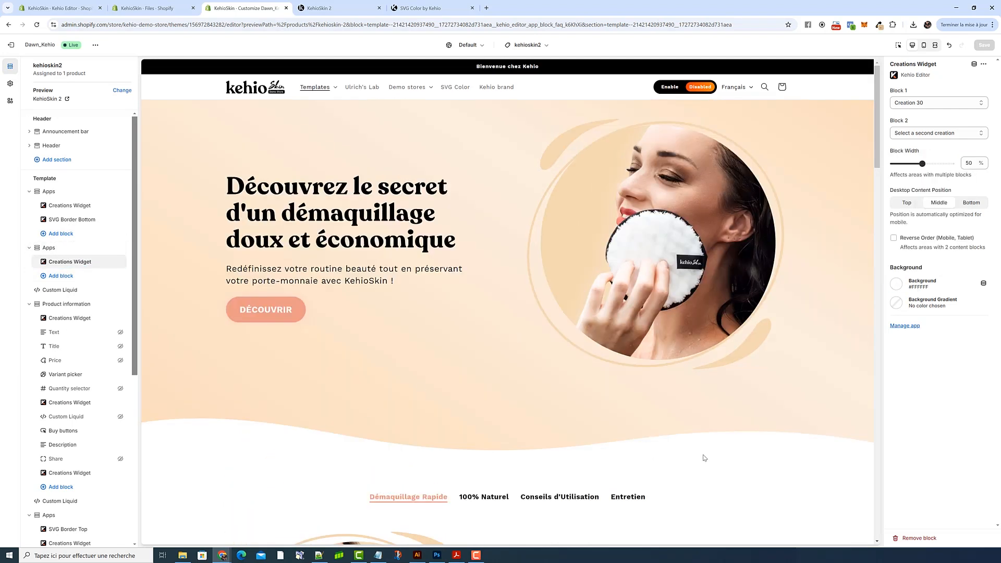
scroll(676, 230, down, 1)
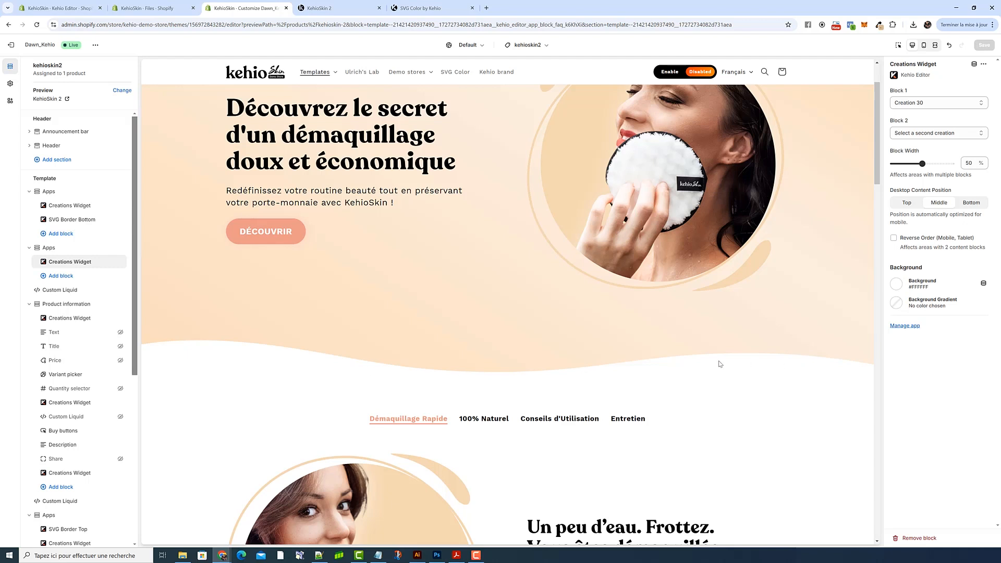
click(896, 283)
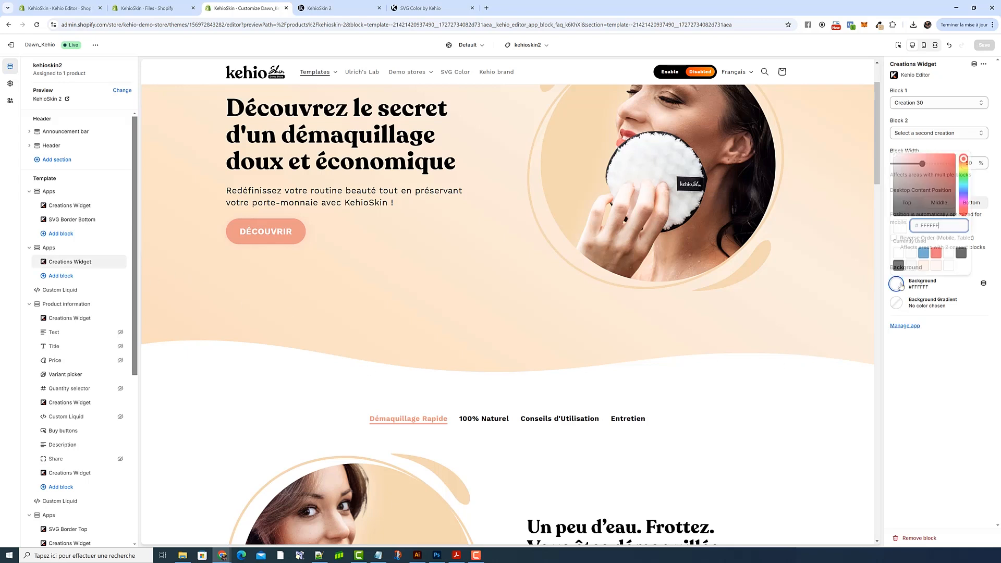
key(ctrl+v)
click(701, 395)
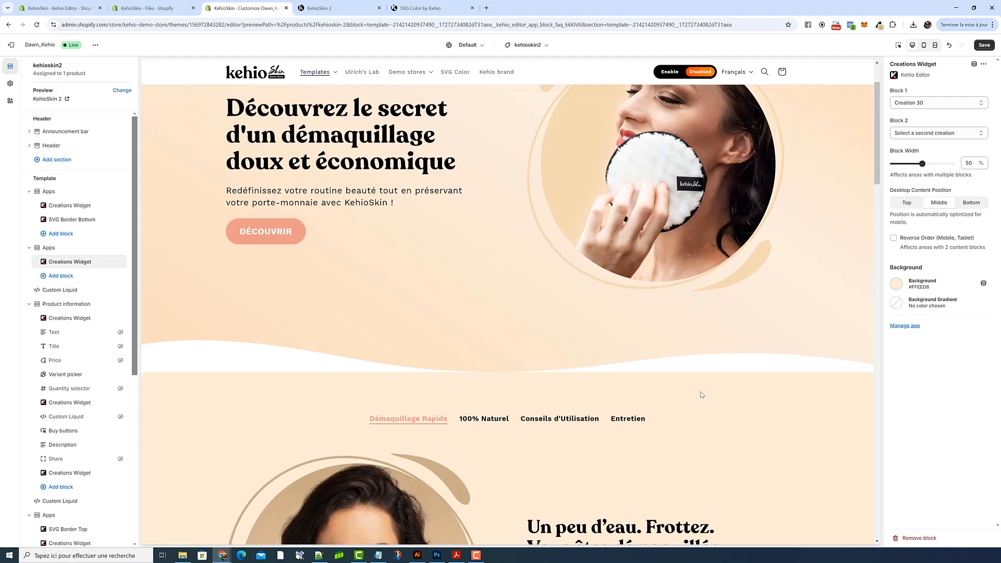
Set the color of the SVG Border Bottom block in the first Apps section to #FFEED6.
scroll(651, 385, down, 2)
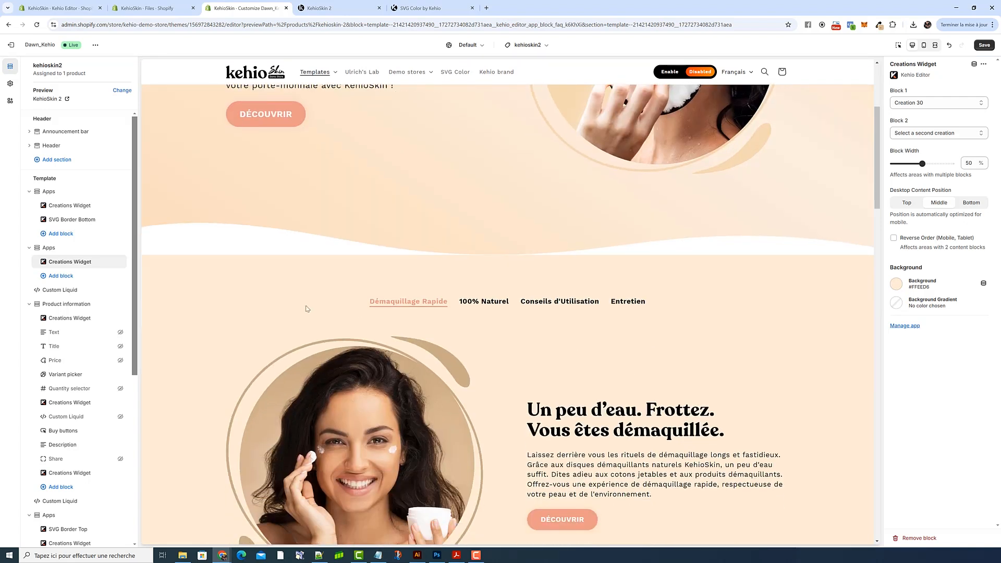
click(87, 219)
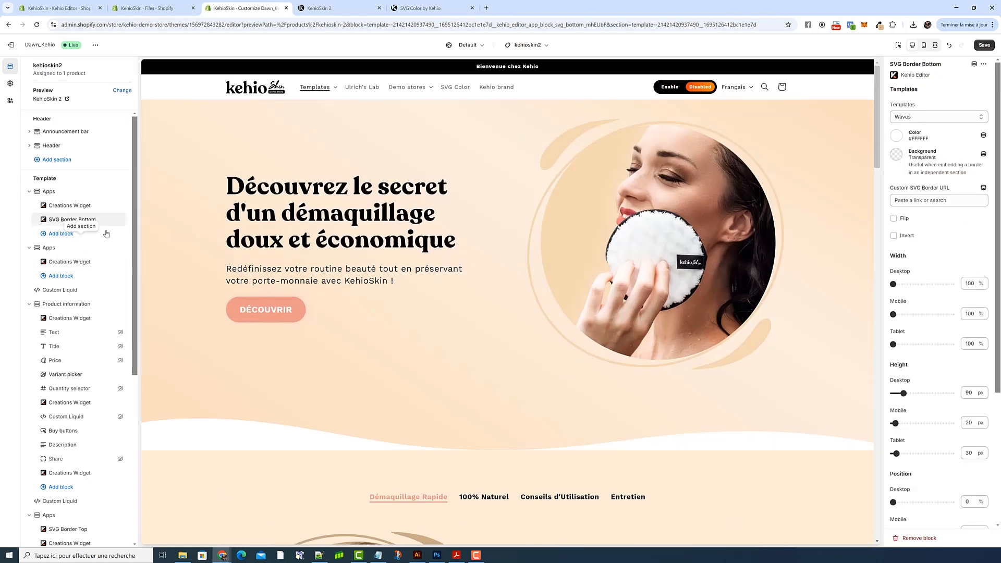
click(896, 136)
drag(941, 221, 905, 220)
key(ctrl+v)
key(Return)
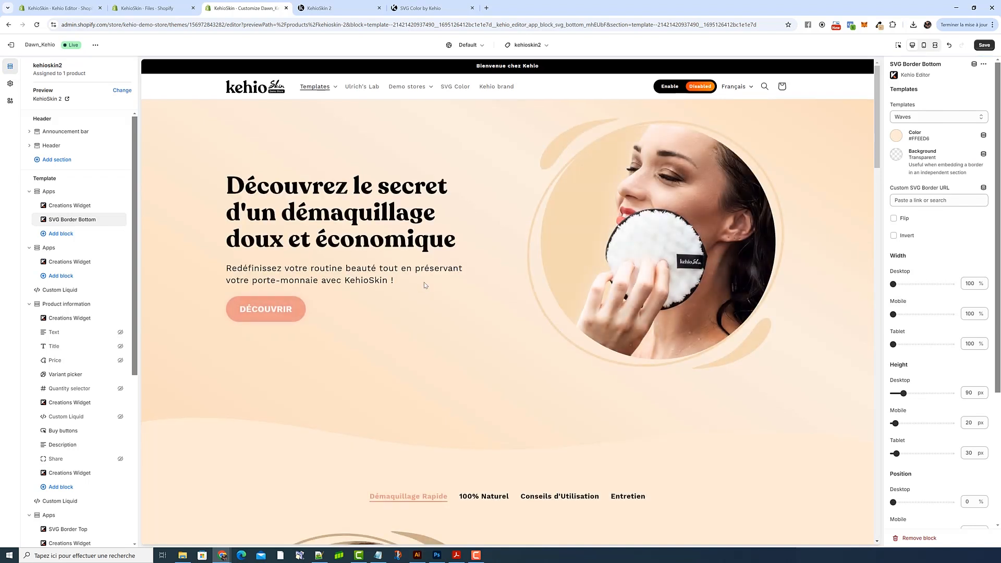
Review the transition between the hero banner, the wave border and the tabs section in the page preview.
scroll(384, 319, up, 3)
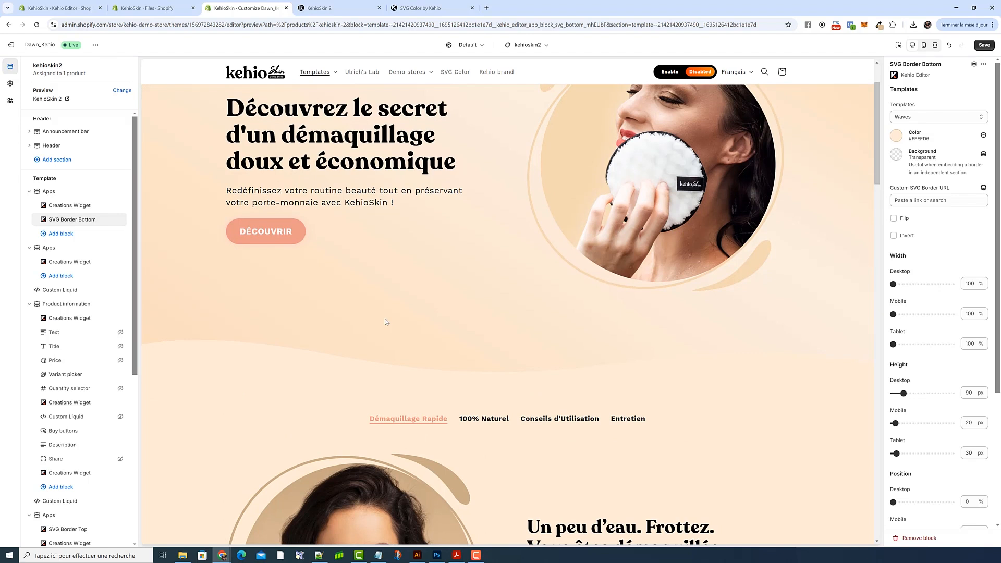
scroll(386, 322, down, 4)
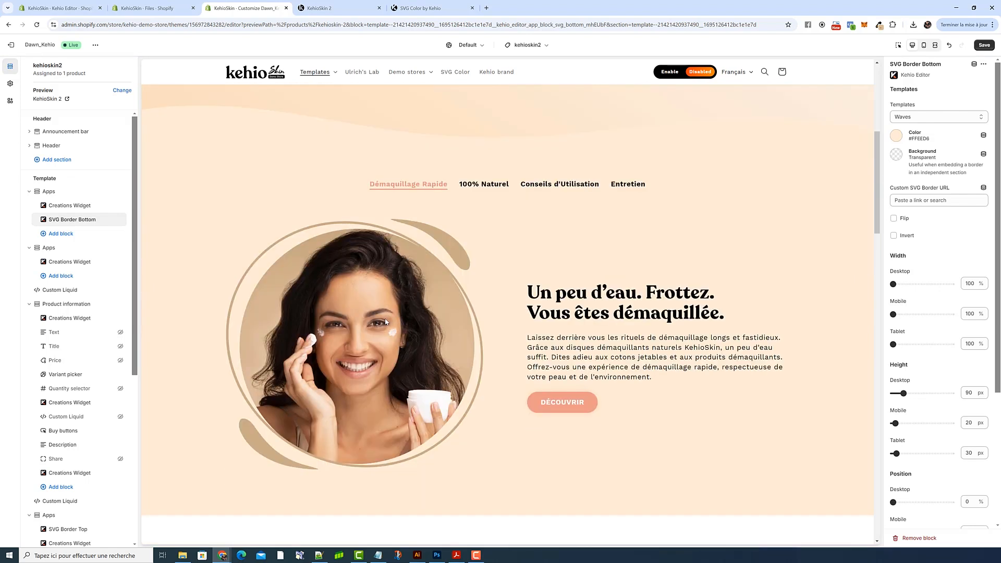
scroll(381, 321, up, 4)
scroll(360, 314, down, 4)
scroll(360, 314, up, 3)
scroll(360, 314, down, 2)
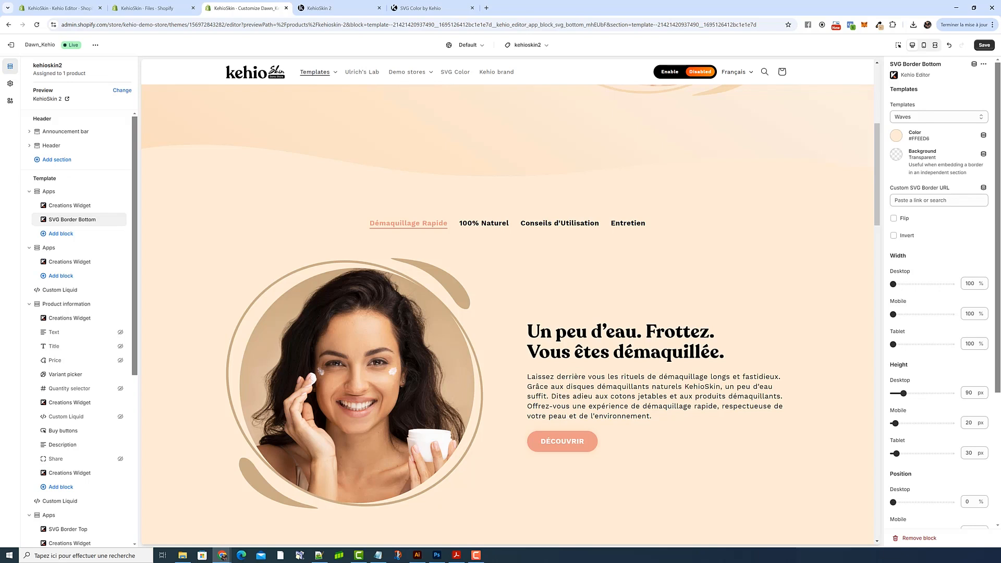
In Kehio Editor, select Content 2 of the Démaquillage Rapide tab, and copy "Lorem Ipsum Lorem Ipsum is simply" from the Bloc-notes file.
click(81, 8)
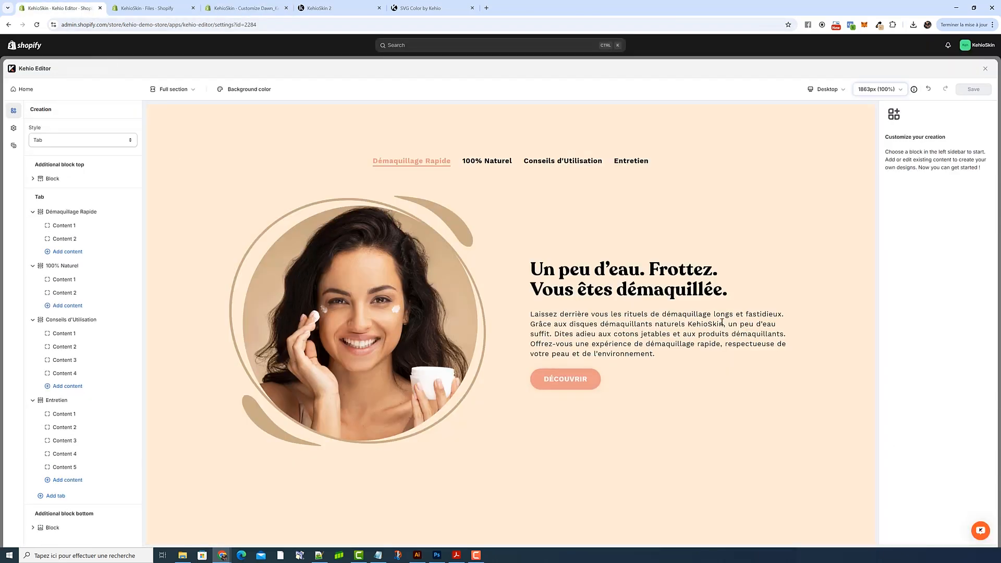
click(82, 240)
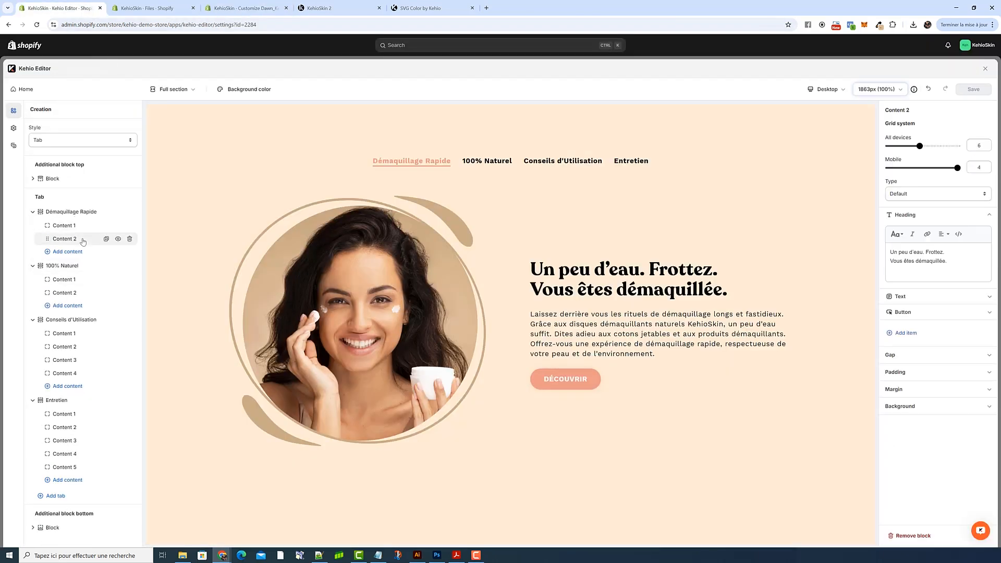
click(317, 555)
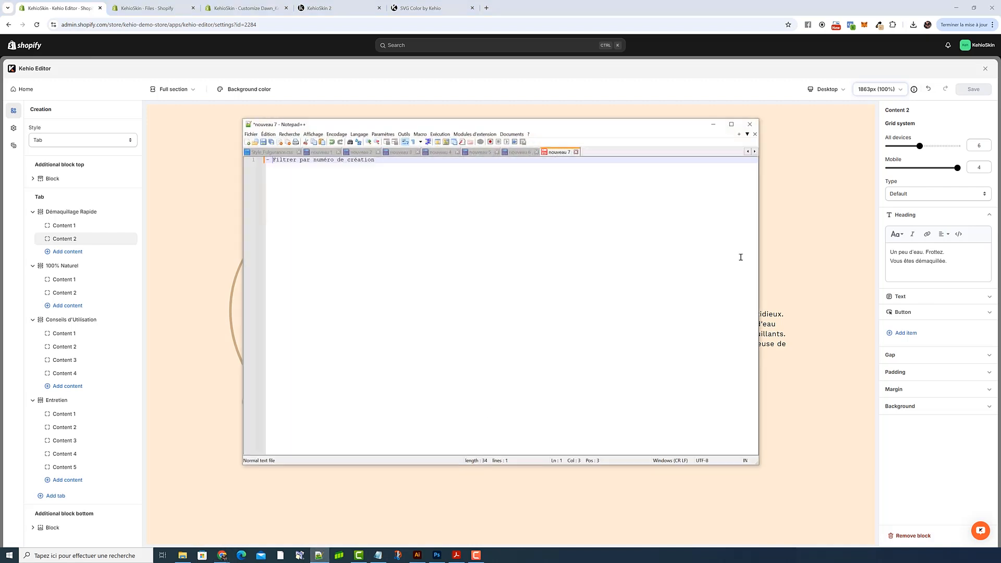
click(713, 124)
click(378, 555)
click(444, 282)
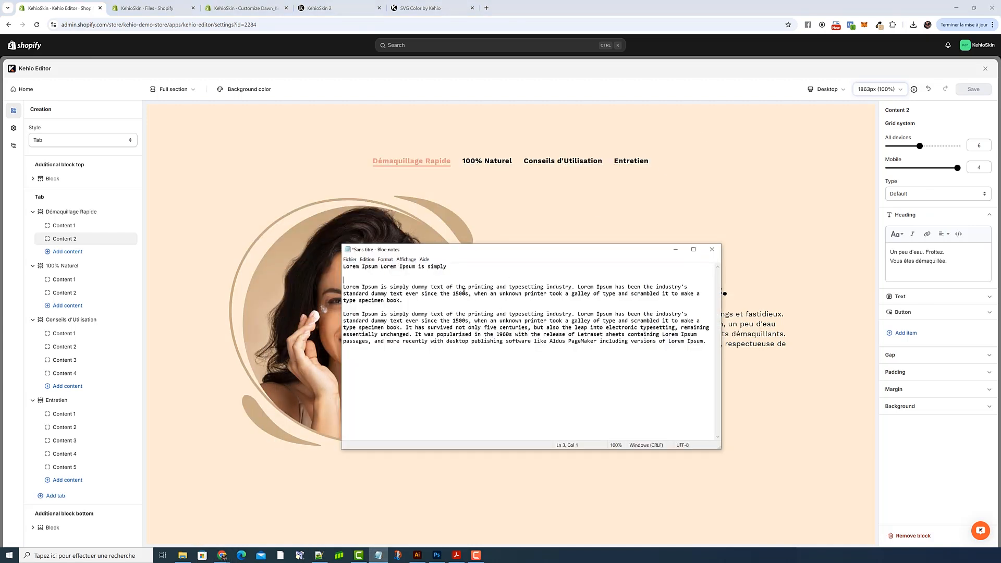
key(shift+Home)
key(ctrl+c)
Replace the heading text in its HTML source with "Lorem Ipsum Lorem Ipsum is simply", keeping the h2 tags.
click(768, 213)
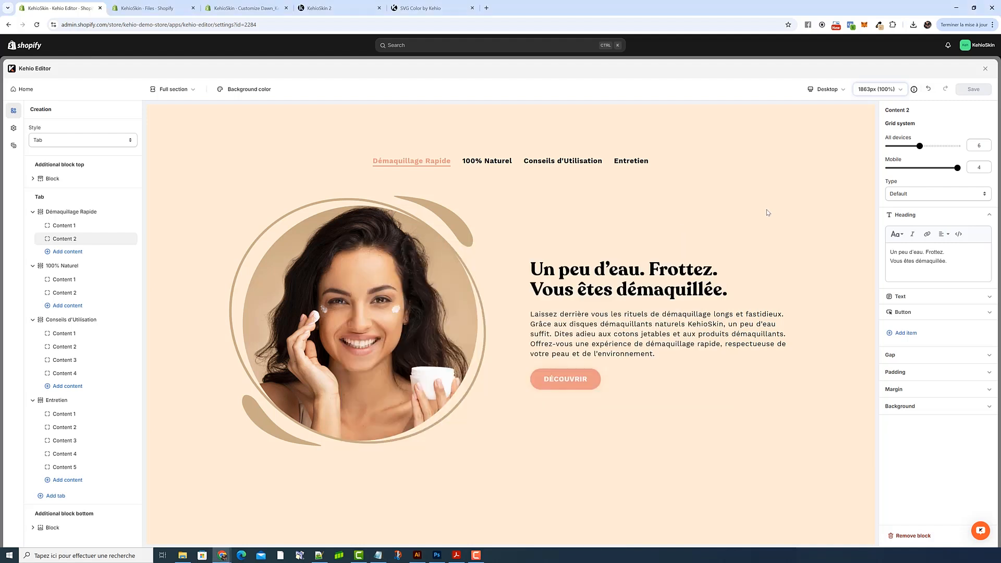
key(ctrl+a)
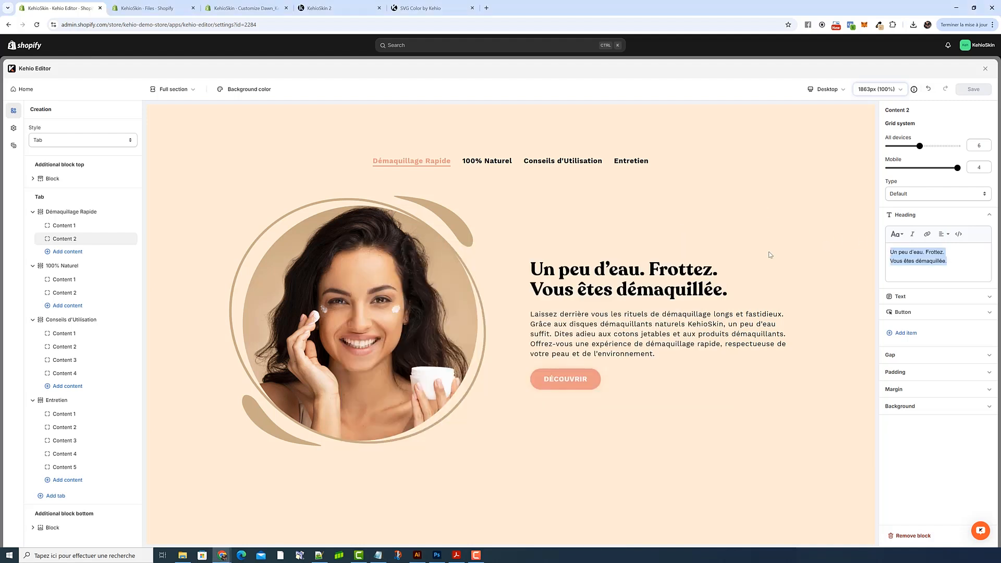
click(959, 234)
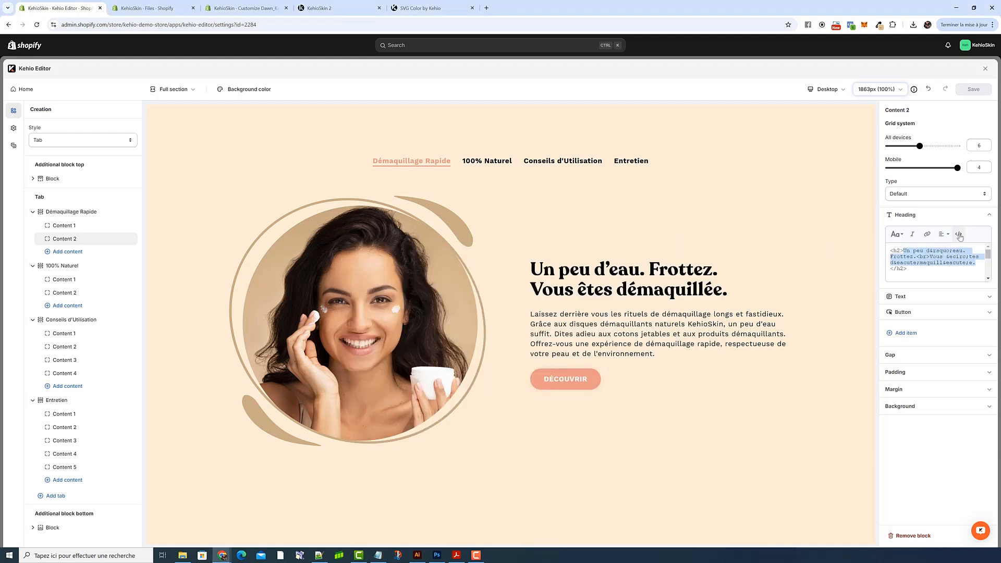
key(ctrl+v)
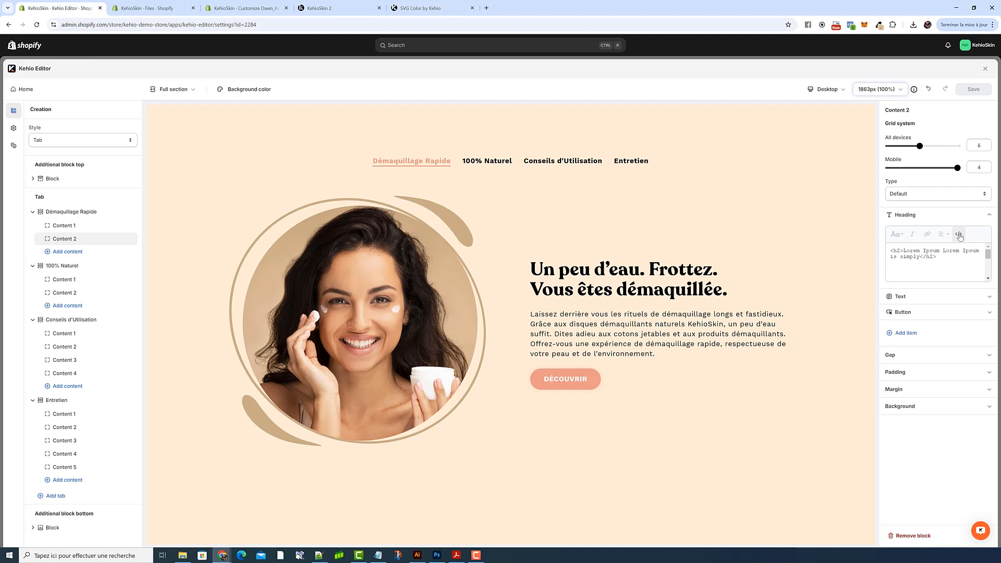
double_click(927, 257)
double_click(897, 251)
click(958, 233)
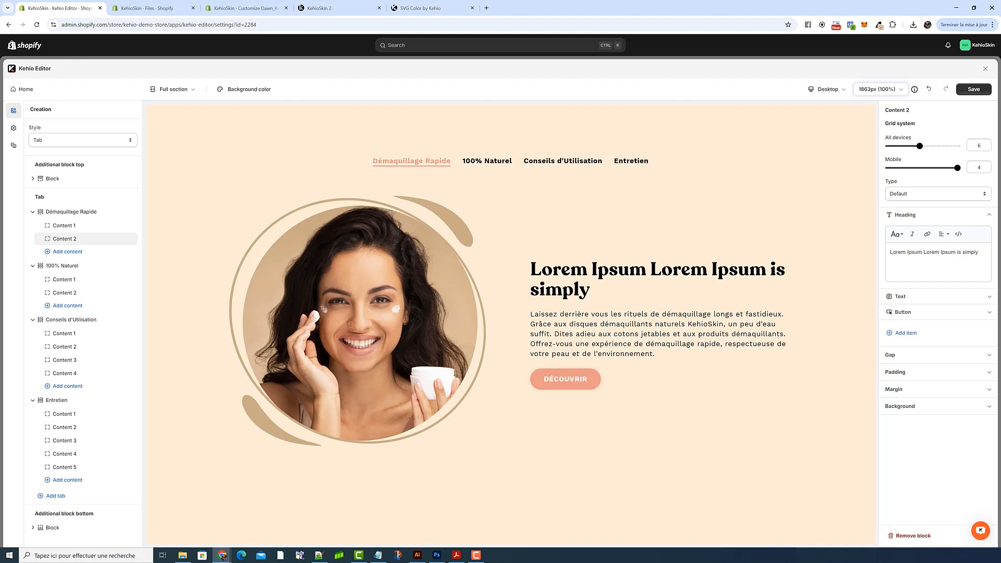
Try a line break after the first "Lorem Ipsum" in the heading and inspect it in the HTML source.
click(923, 252)
key(BackSpace)
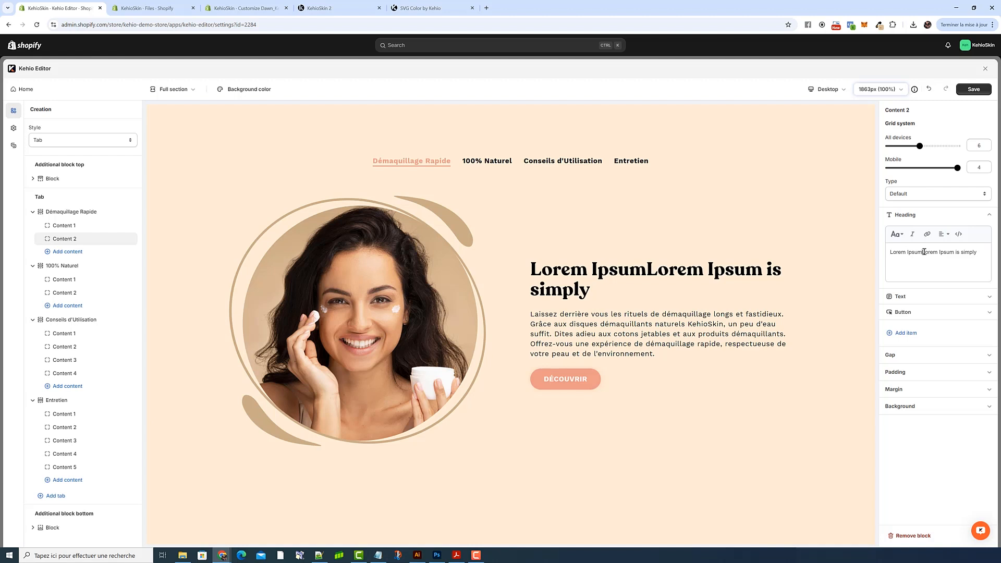
key(Return)
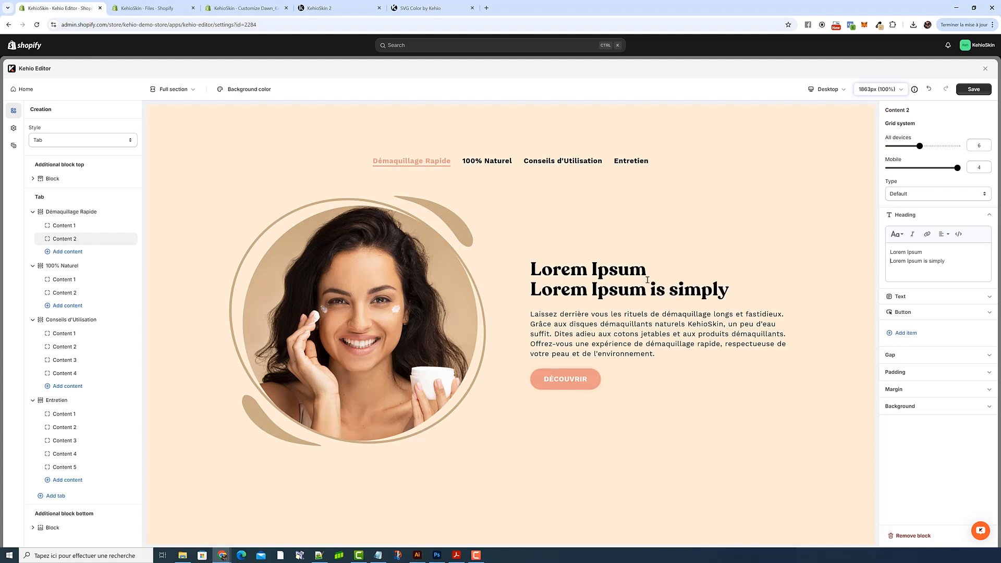
click(963, 238)
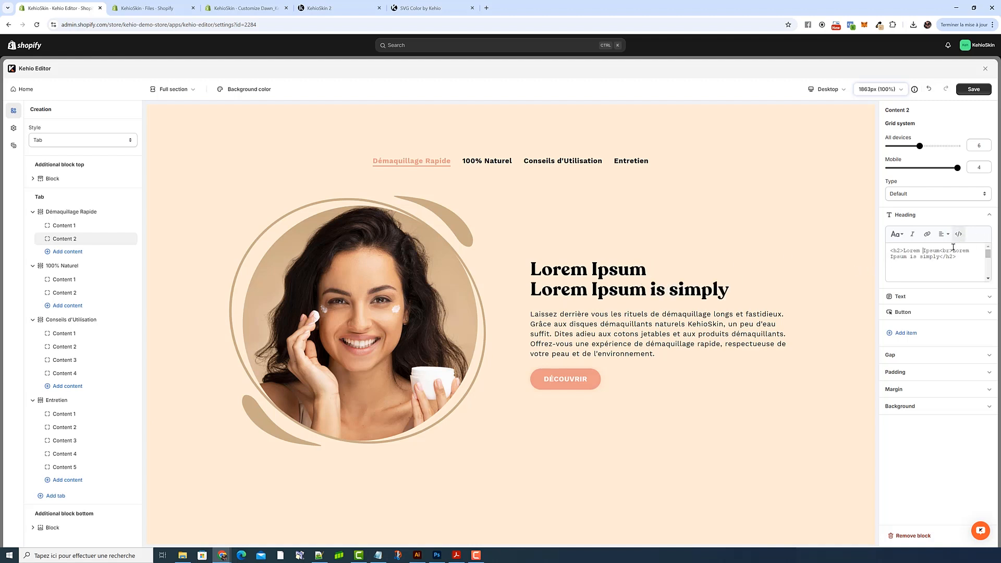
click(958, 237)
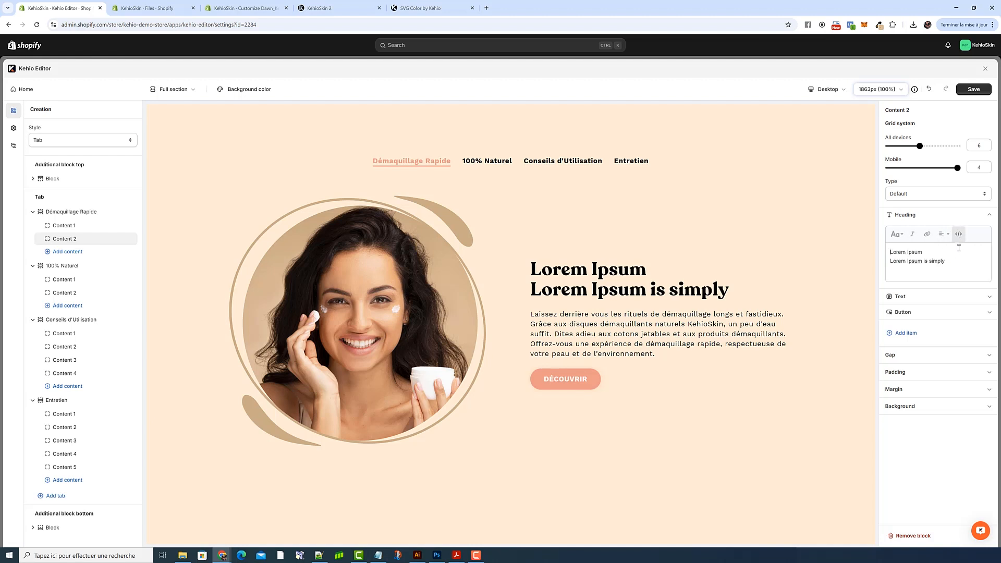
Try splitting the heading into two separate h2 paragraphs instead and inspect the HTML source.
key(BackSpace)
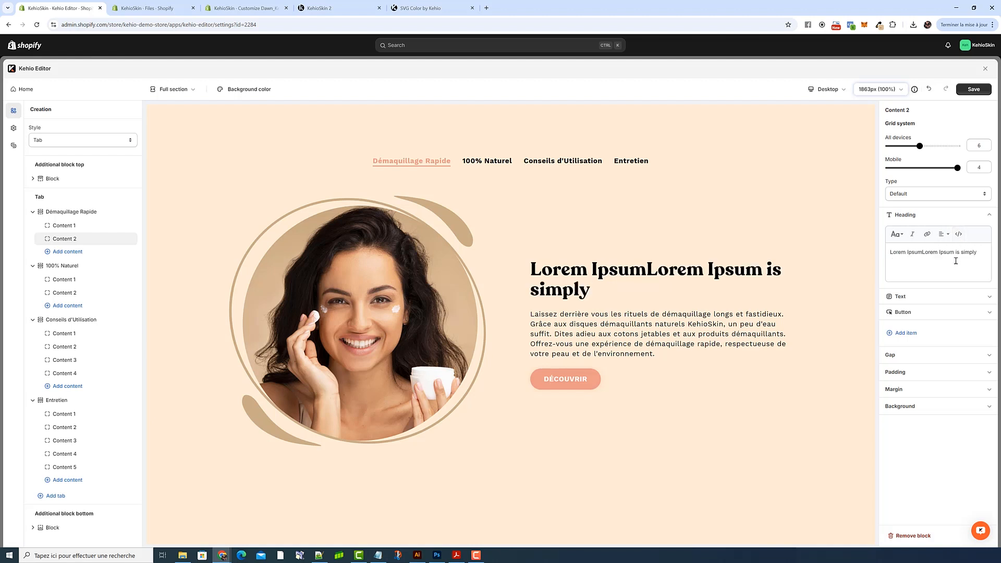
key(Return)
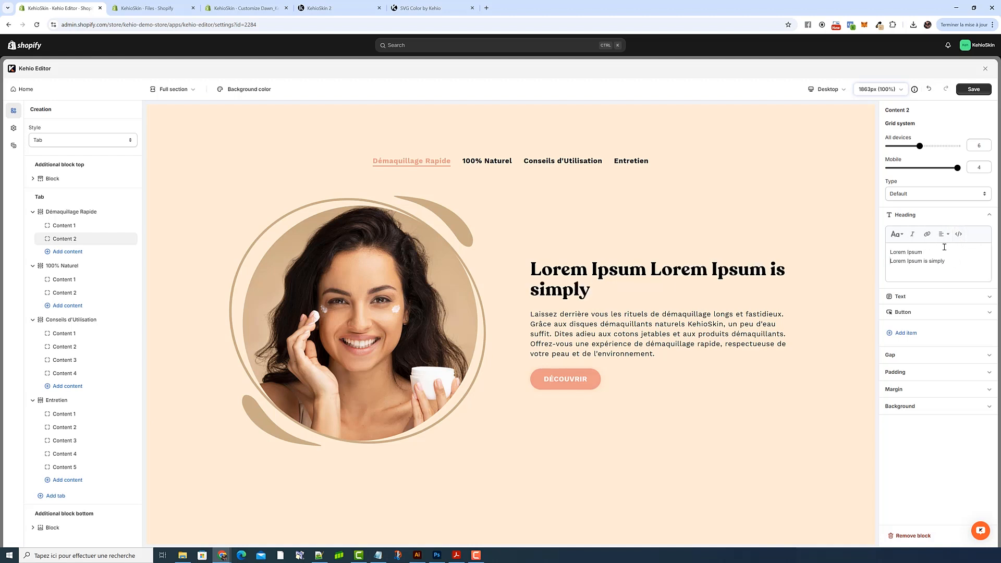
click(958, 234)
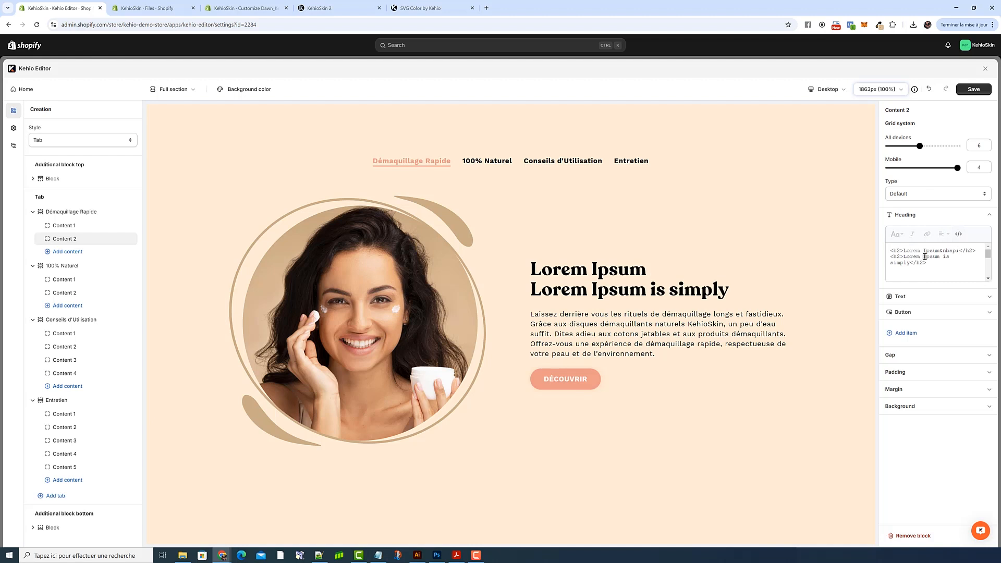
click(959, 234)
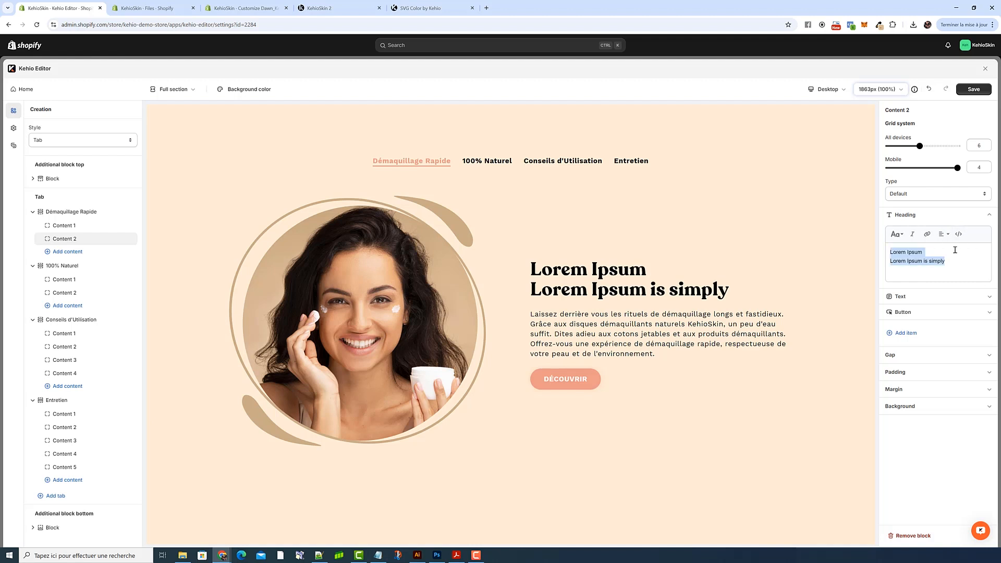
Rejoin the heading onto one line and shorten it to "Lorem Ipsum".
click(958, 234)
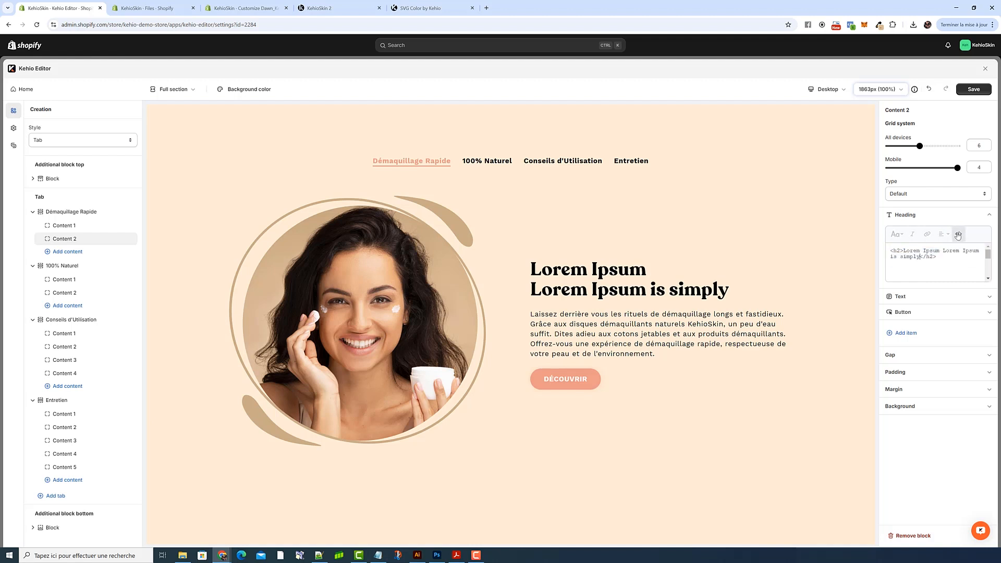
click(956, 236)
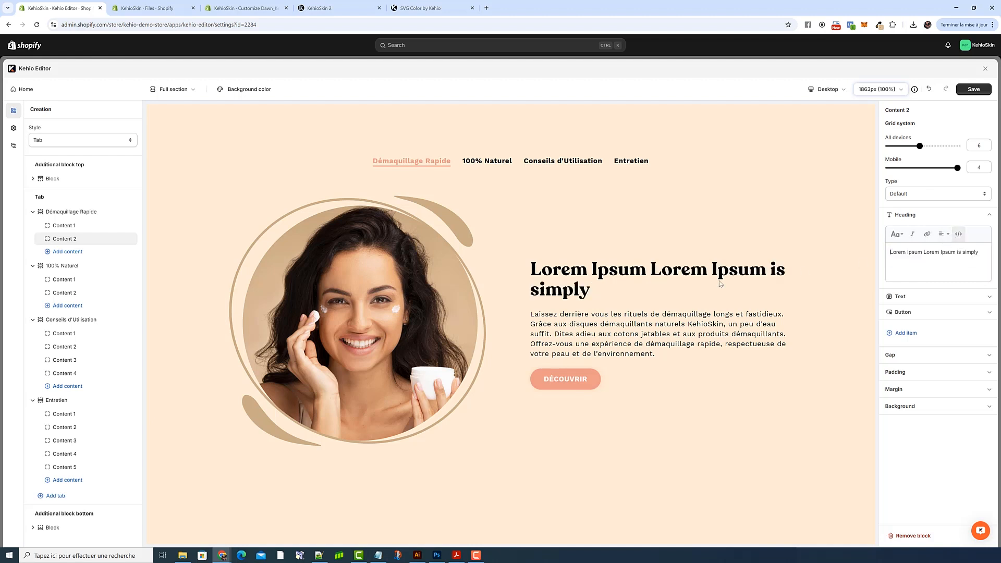
drag(923, 251, 981, 254)
key(BackSpace)
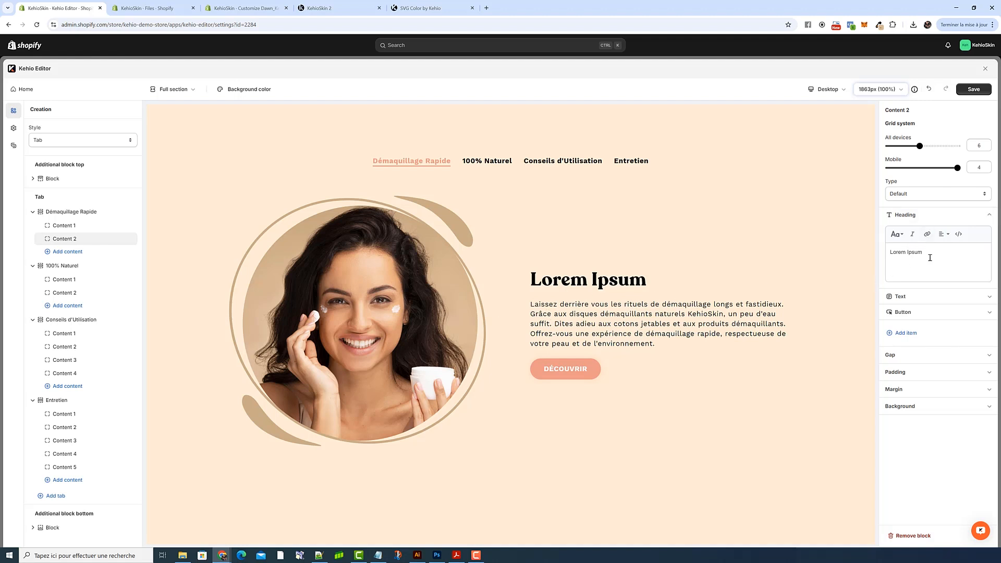
Replace Content 2's body text in its HTML source with the shorter Lorem Ipsum paragraph copied from the Bloc-notes file.
click(918, 295)
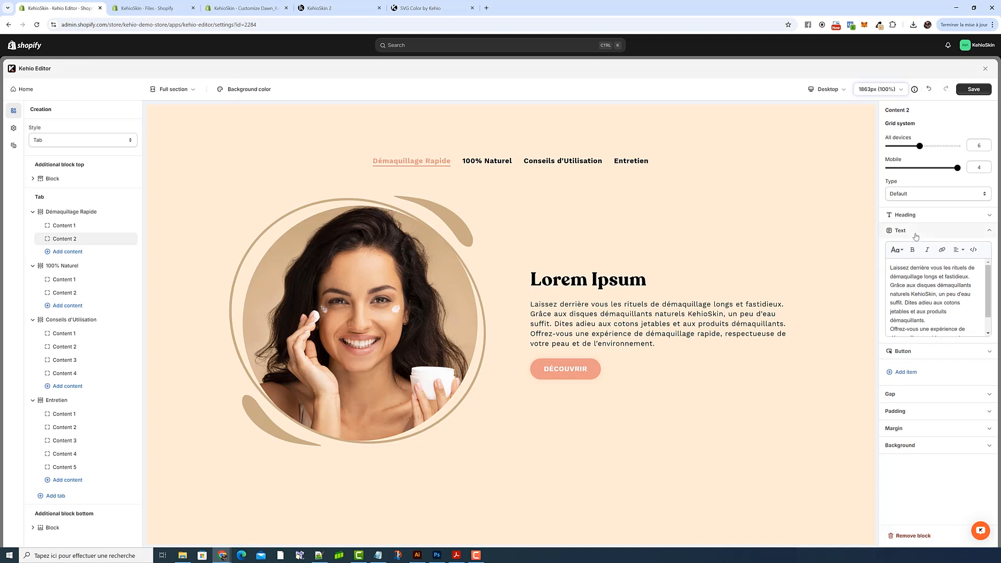
click(378, 554)
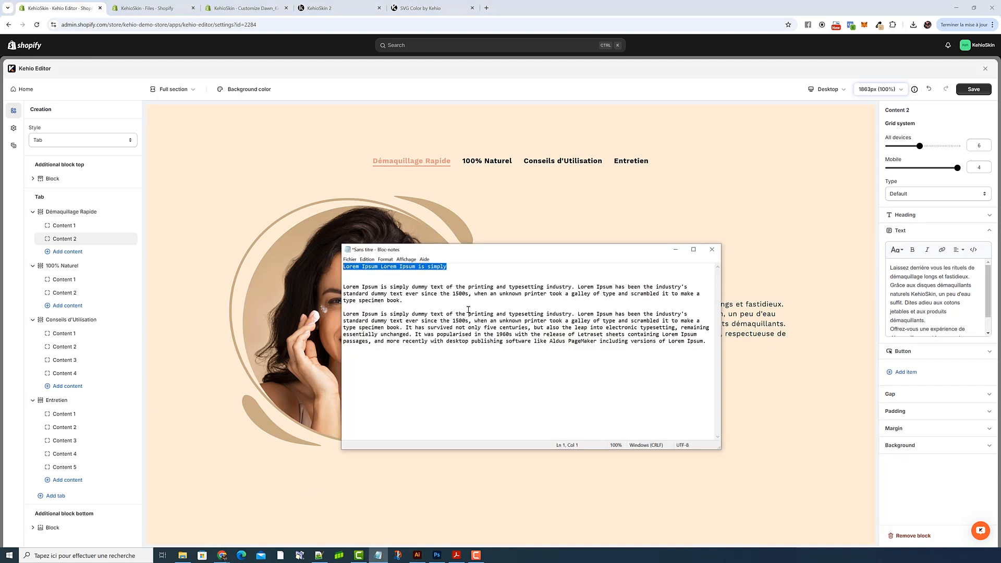
triple_click(357, 287)
key(ctrl+c)
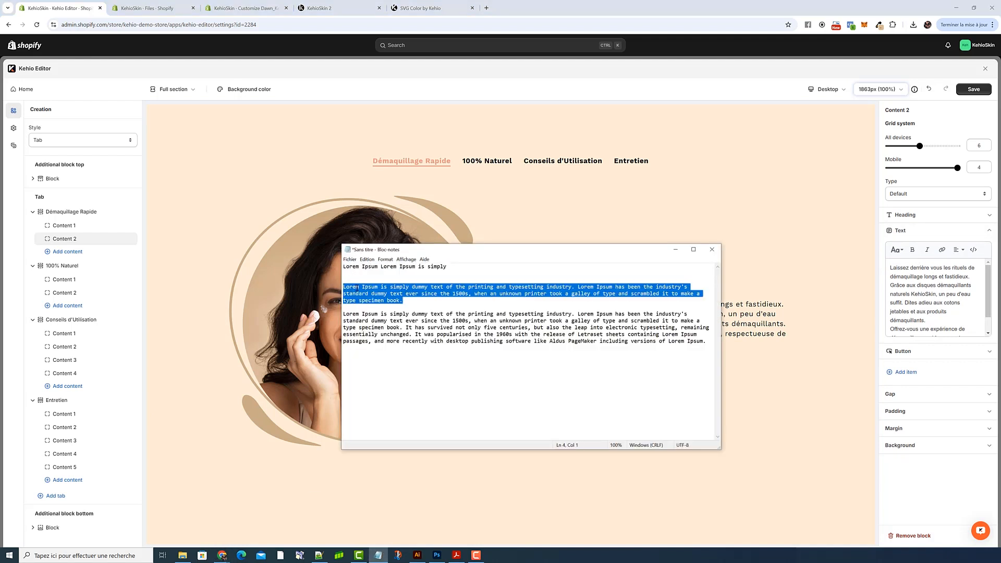
click(938, 274)
key(ctrl+a)
click(973, 250)
key(ctrl+v)
click(973, 249)
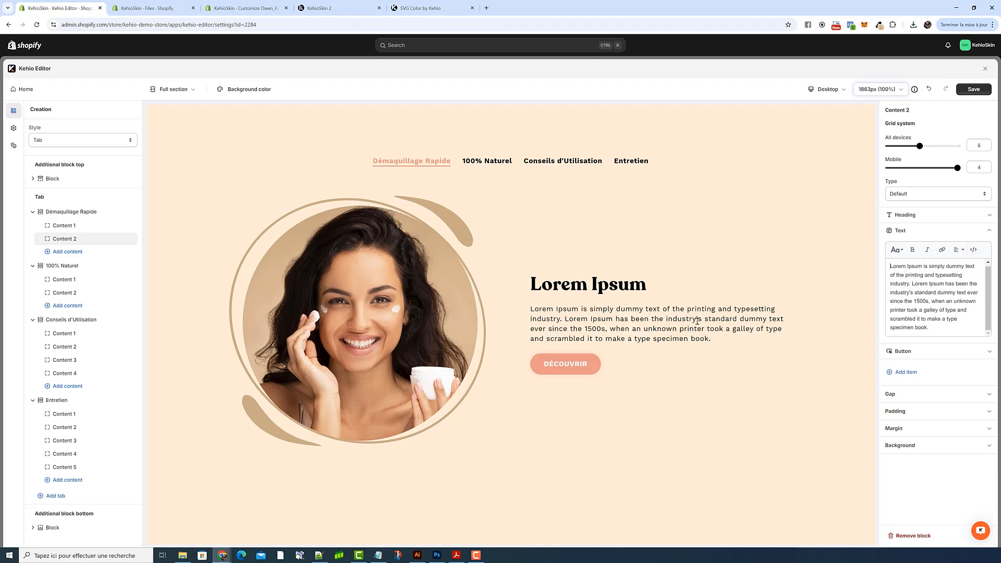
Add a second copy of the Lorem Ipsum paragraph directly below the first in the Text item, without a blank line between them.
click(910, 374)
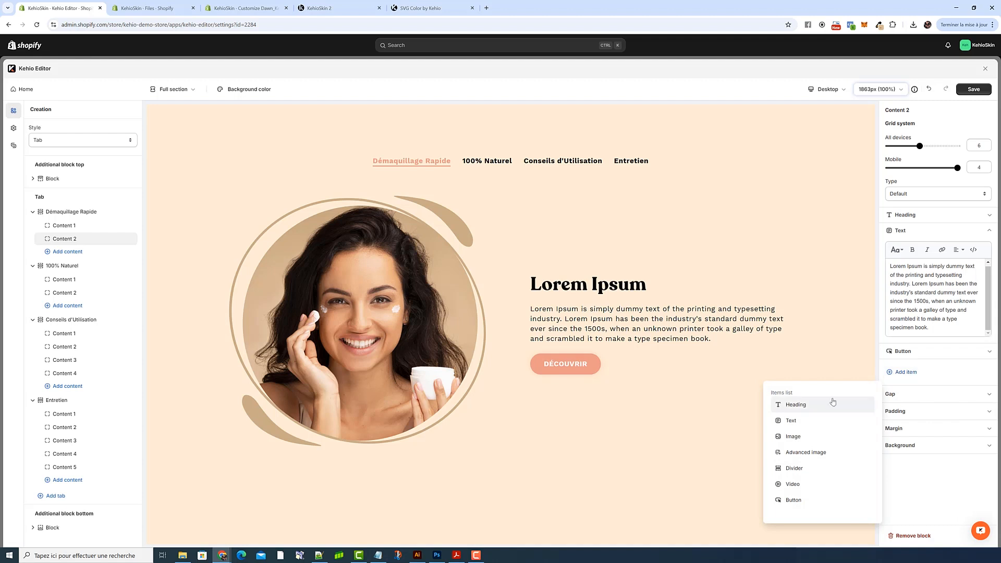
click(943, 320)
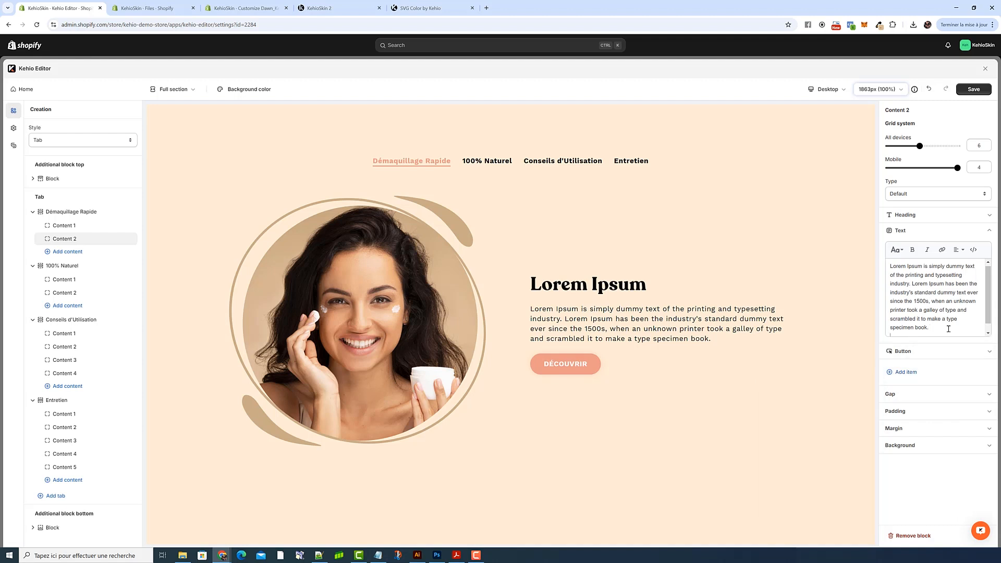
key(ctrl+v)
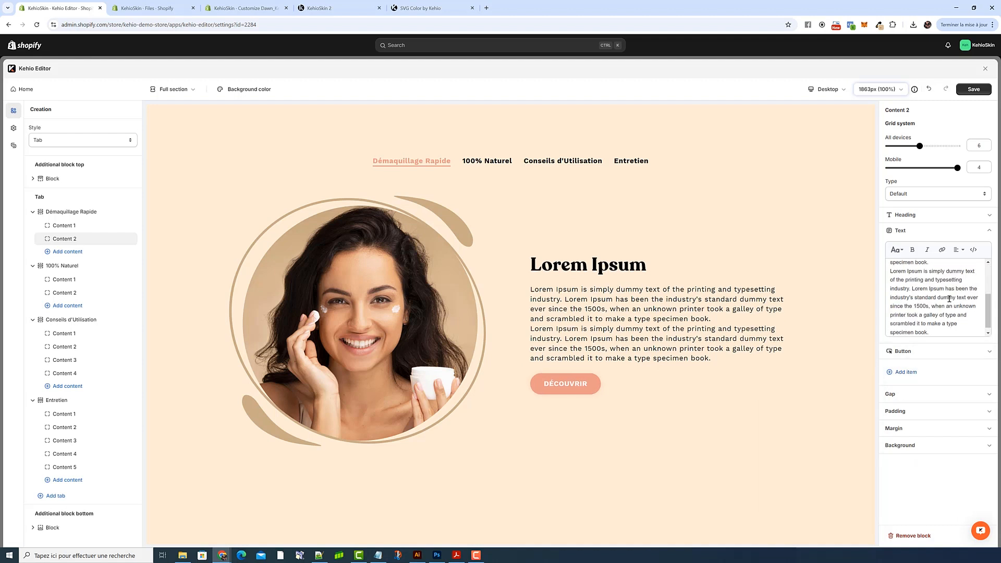
key(Return)
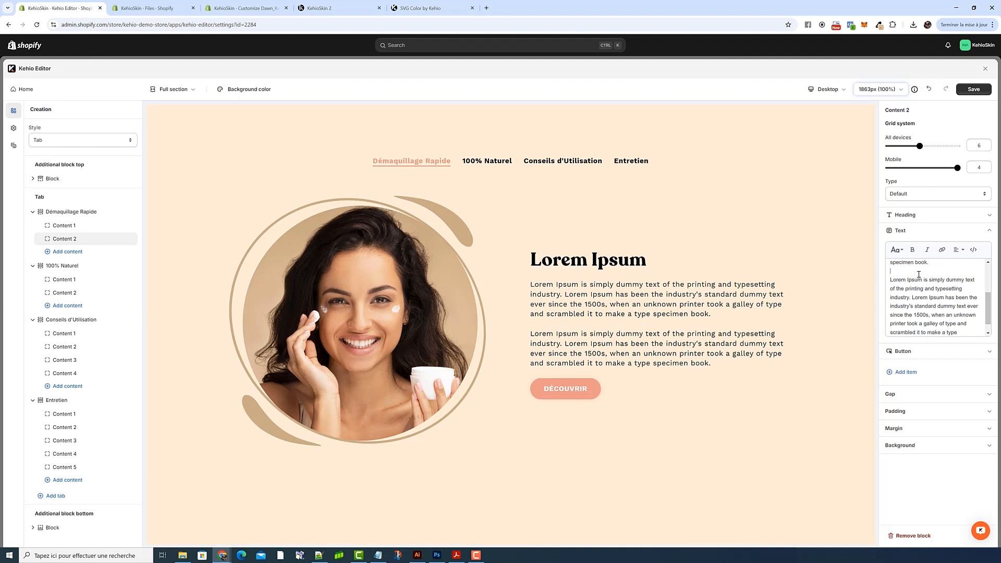
key(BackSpace)
Duplicate the Text item and move the copy above the Button item.
click(926, 233)
click(957, 230)
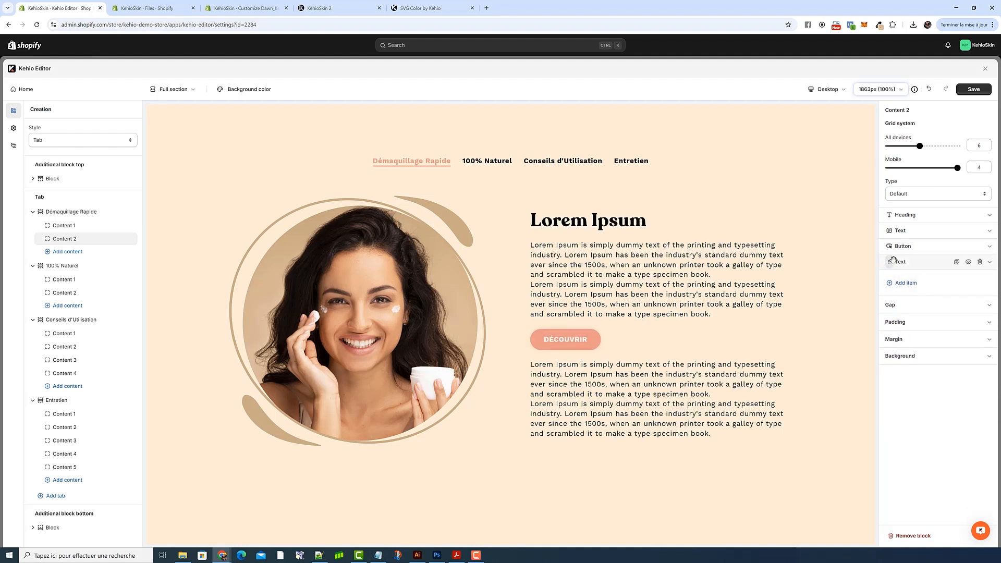
drag(890, 260, 891, 245)
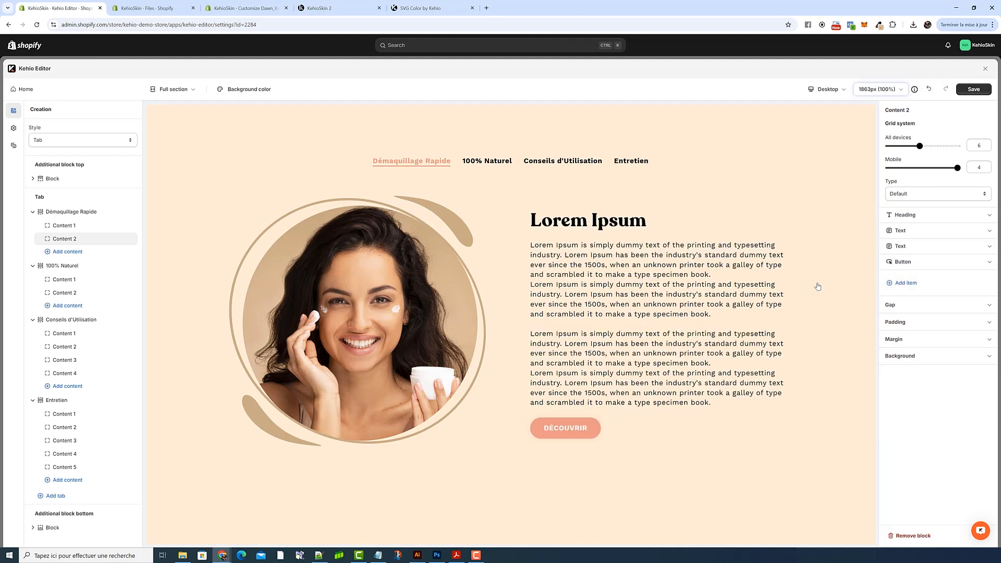
Examine the Button item's label and link, and test where the button leads on the live KehioSkin 2 product page.
click(903, 262)
double_click(931, 288)
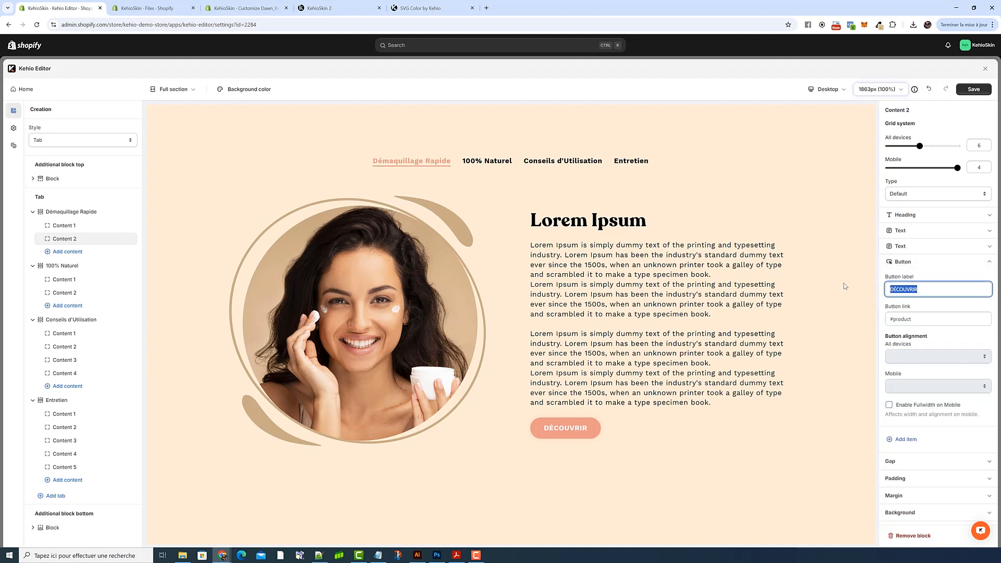
double_click(924, 318)
click(923, 320)
double_click(921, 321)
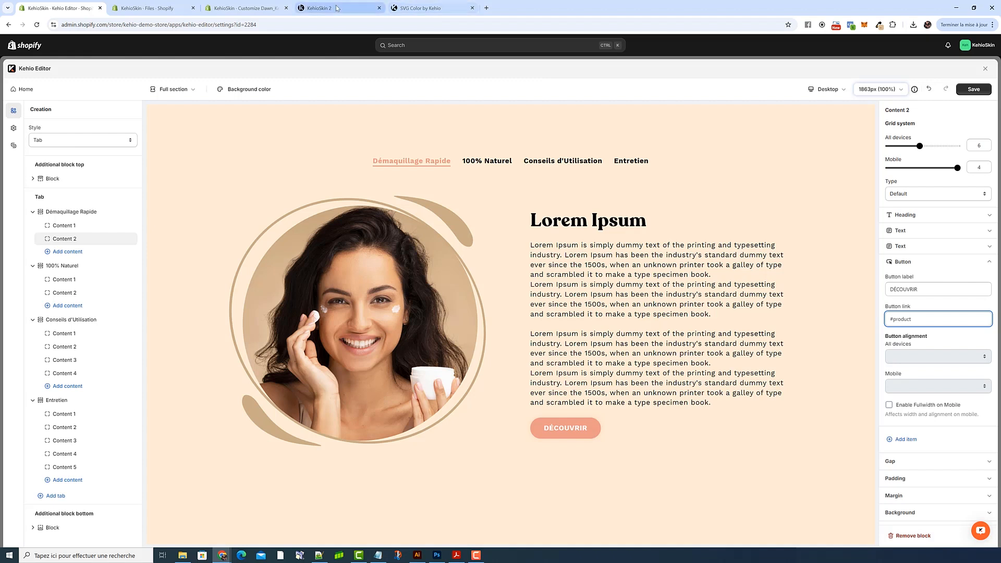
click(334, 9)
click(287, 281)
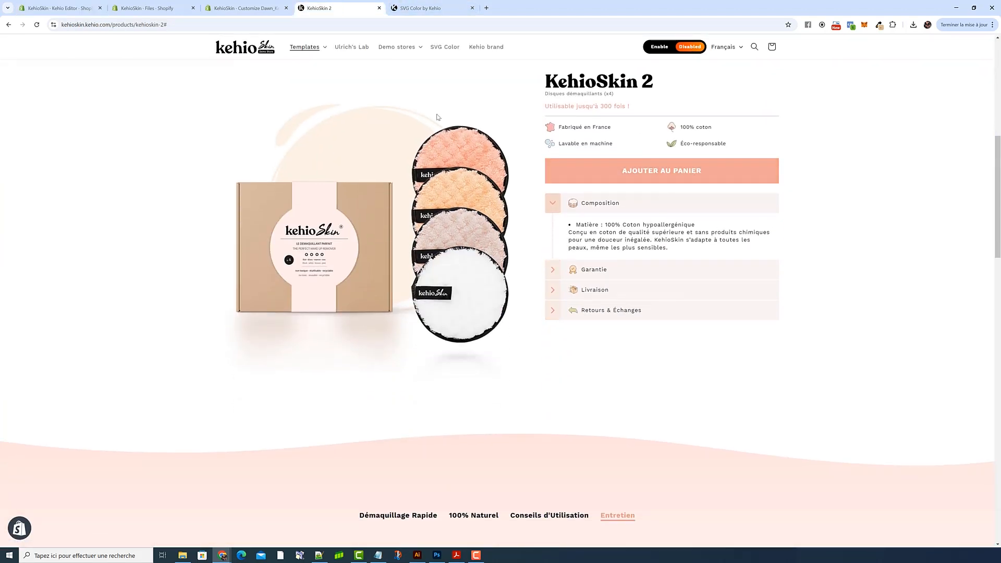
click(58, 9)
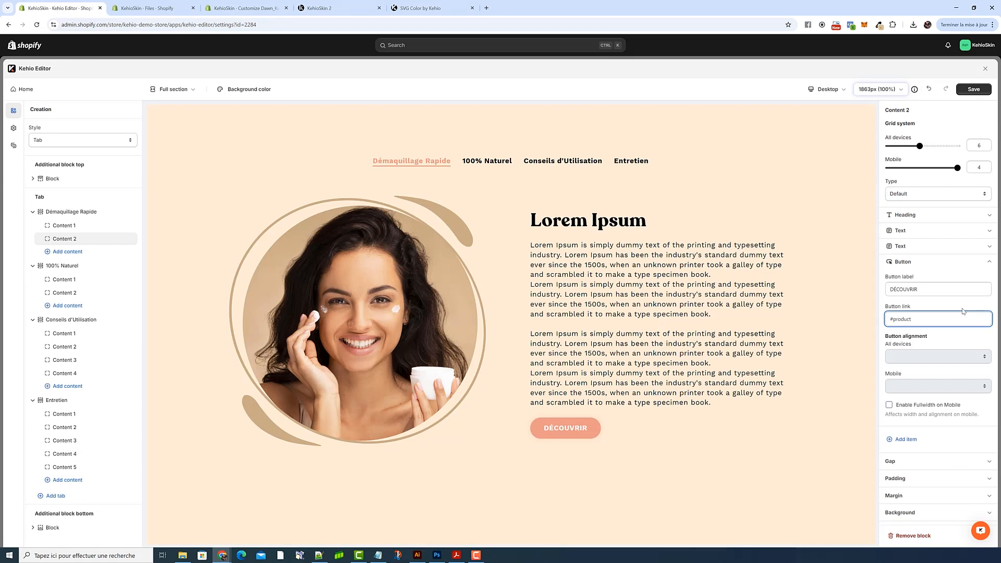
click(936, 262)
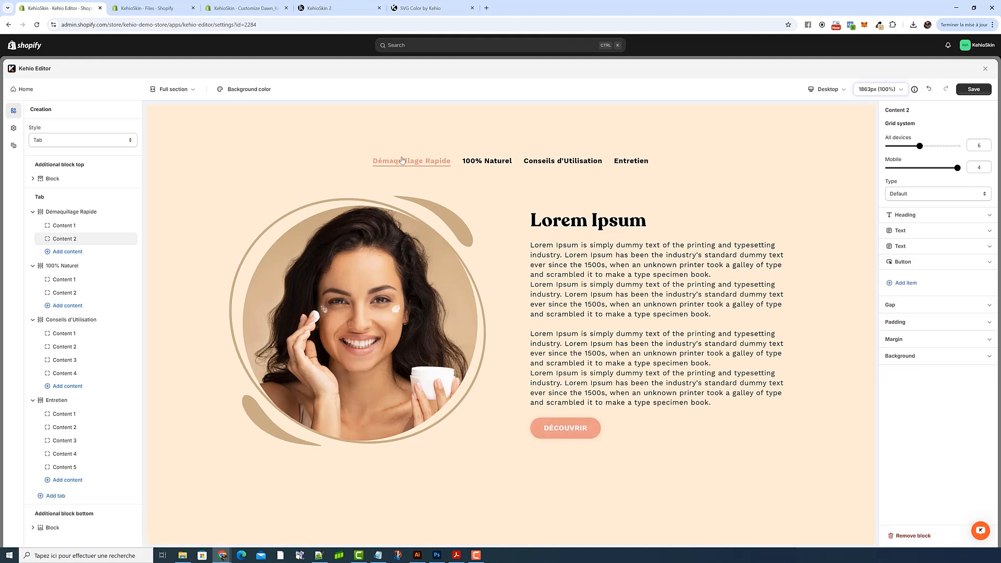
Remove the duplicated Text item from Content 2 of the Démaquillage Rapide tab and save the creation.
click(13, 129)
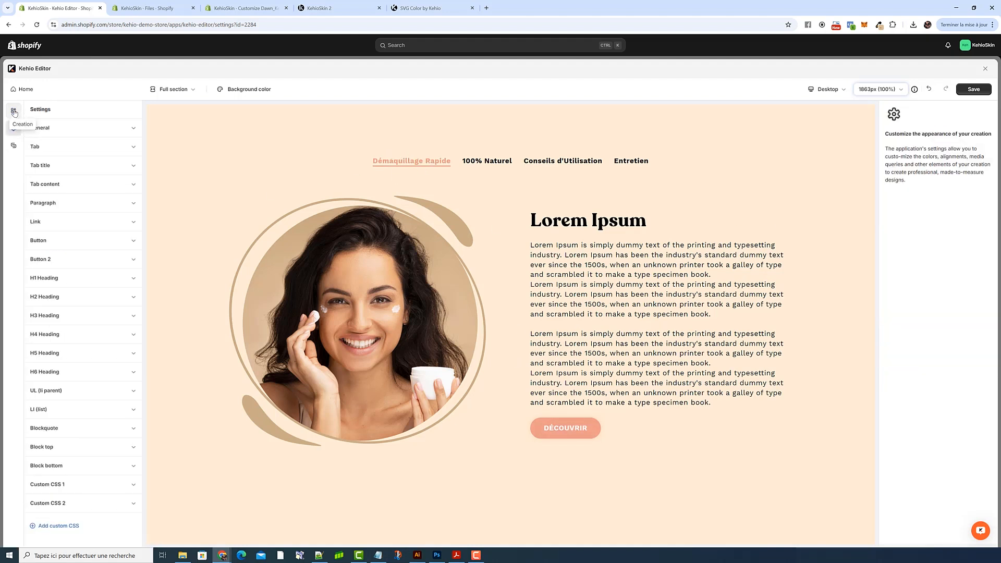
click(14, 110)
click(974, 90)
click(75, 239)
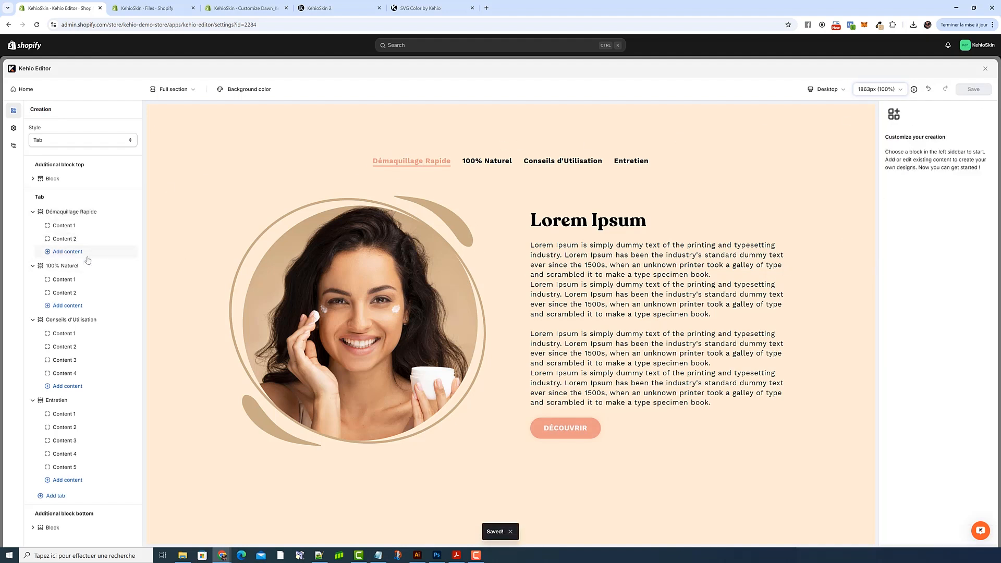
click(79, 239)
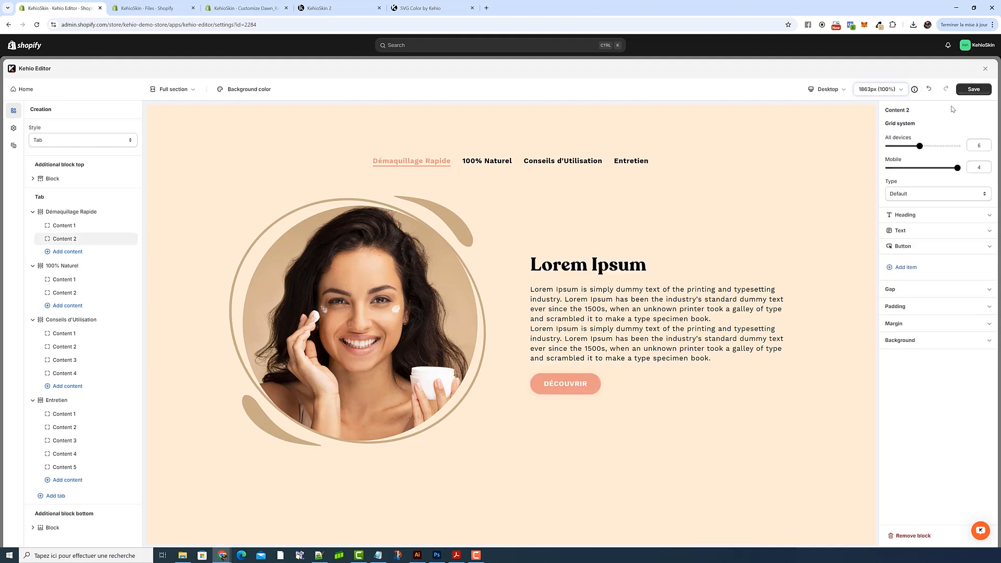
click(961, 92)
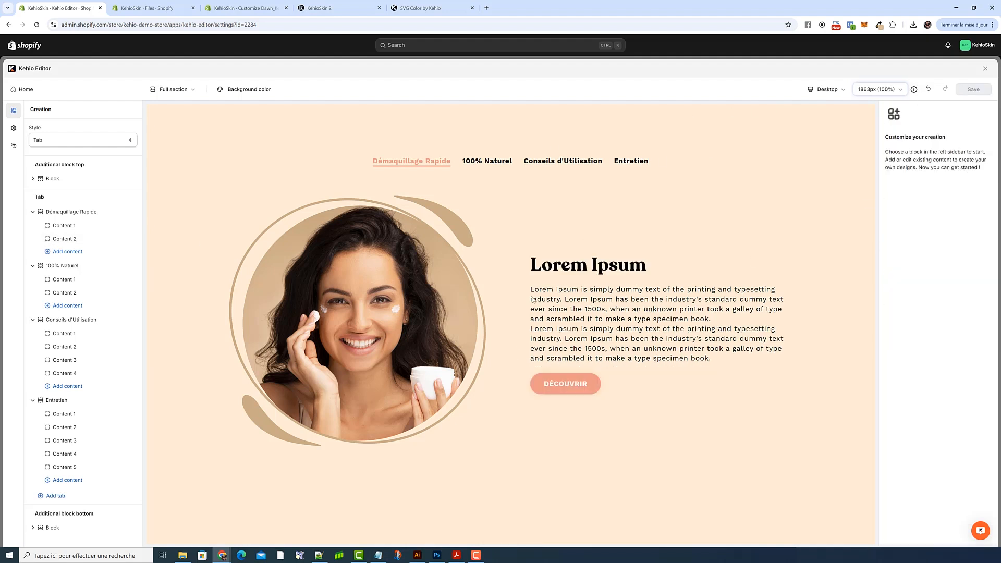
Preview the creation in the Mobile and Tablet views, and return to the Desktop view.
click(829, 89)
click(826, 123)
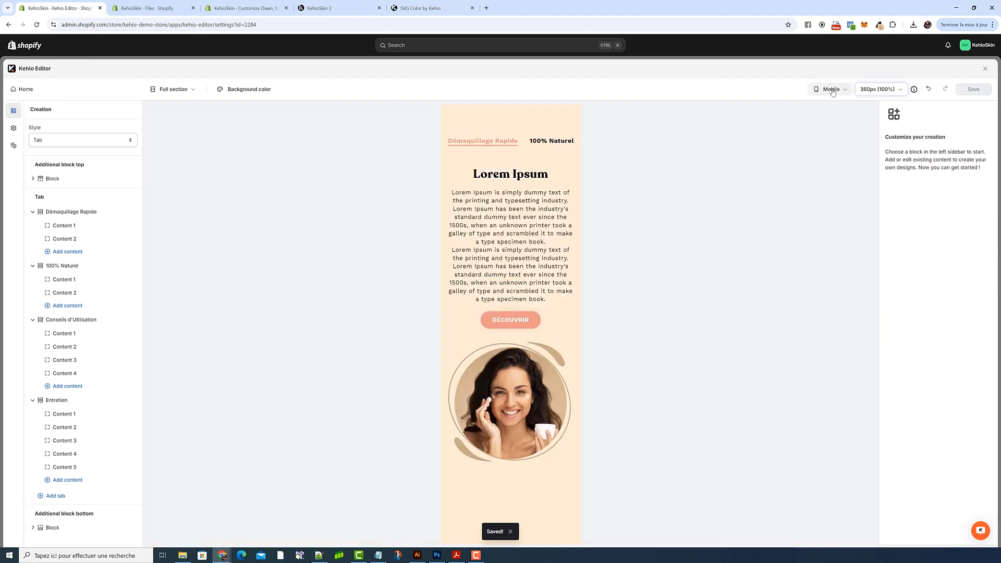
click(831, 89)
click(833, 133)
click(834, 90)
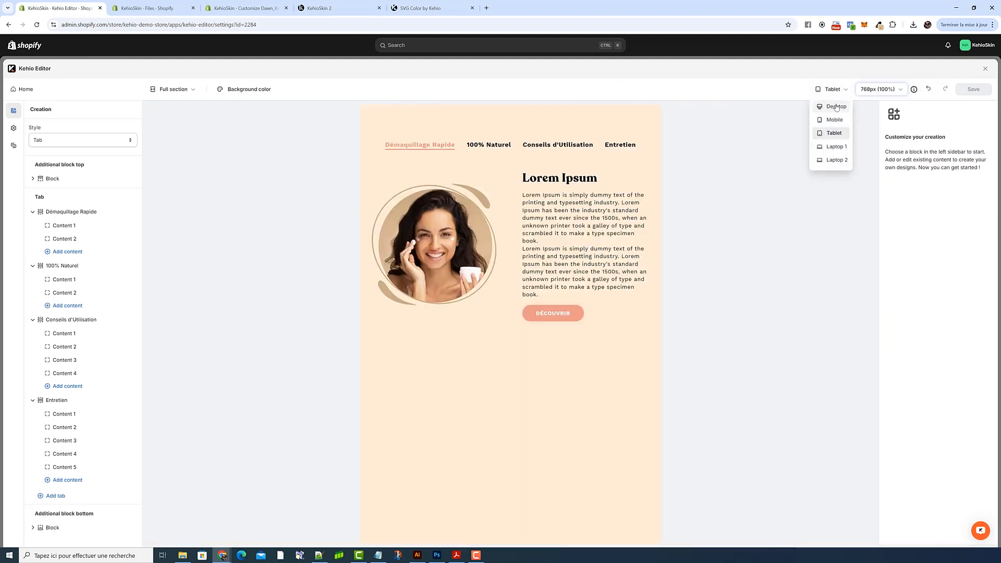
click(836, 106)
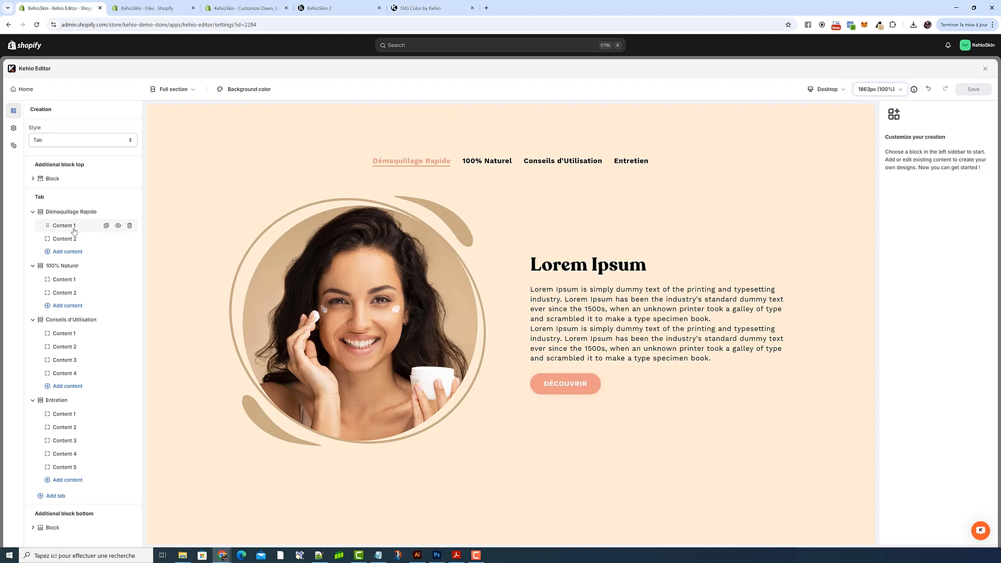
Preview the contents of the Conseils d'Utilisation and Entretien tabs.
click(620, 163)
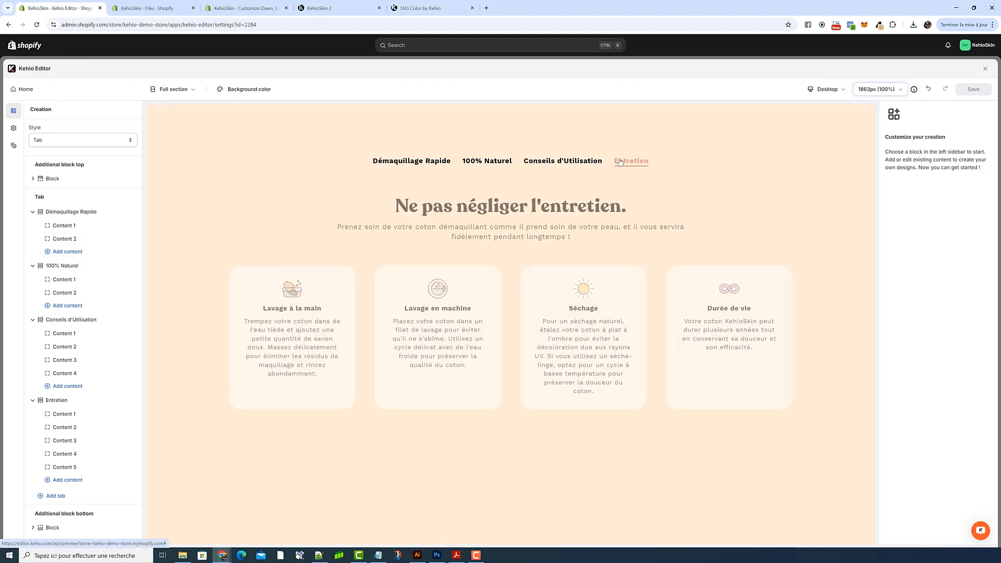
click(563, 161)
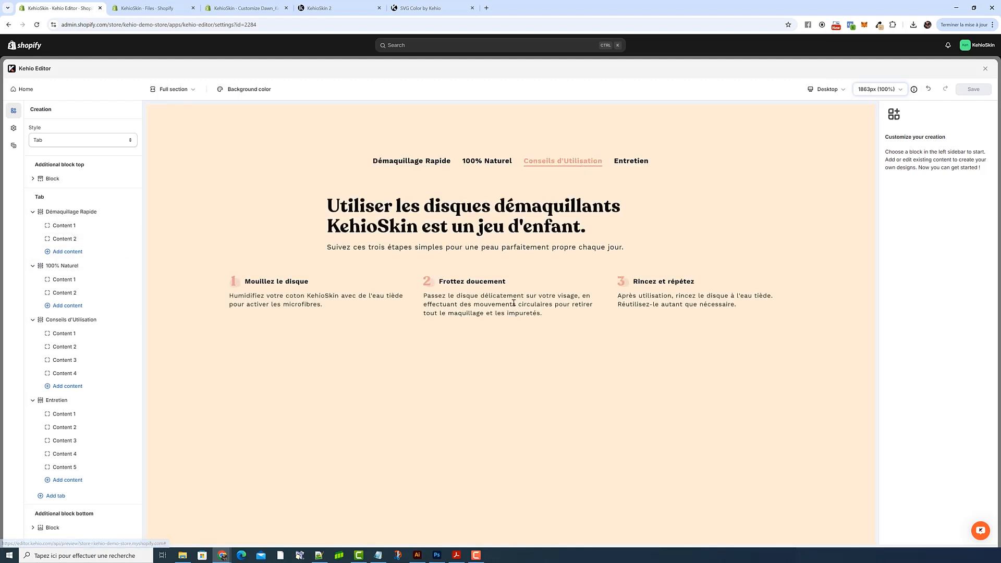
click(630, 162)
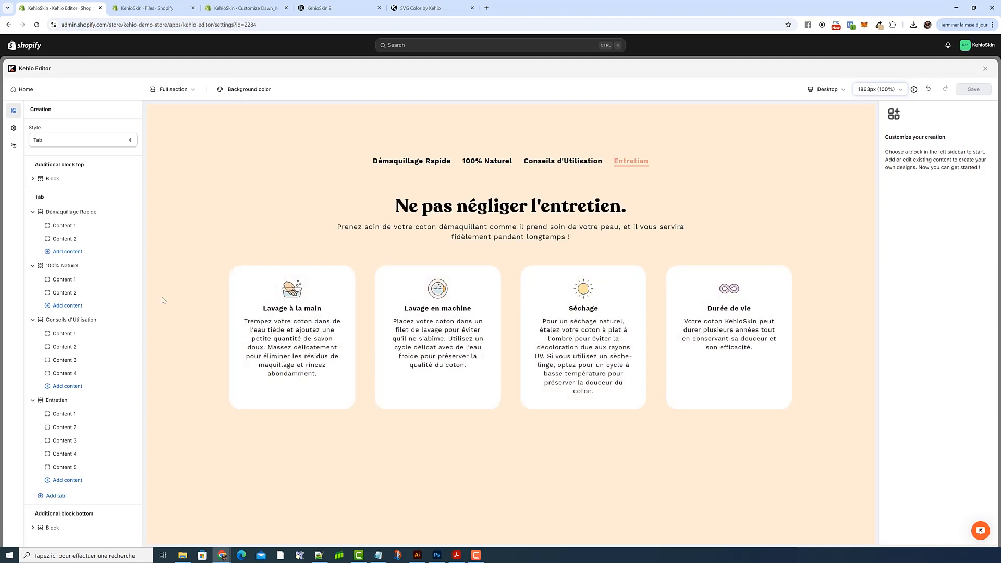
Select Content 1 of the Entretien tab and copy the line "Lorem Ipsum Lorem Ipsum is simply" from the Bloc-notes file.
click(76, 403)
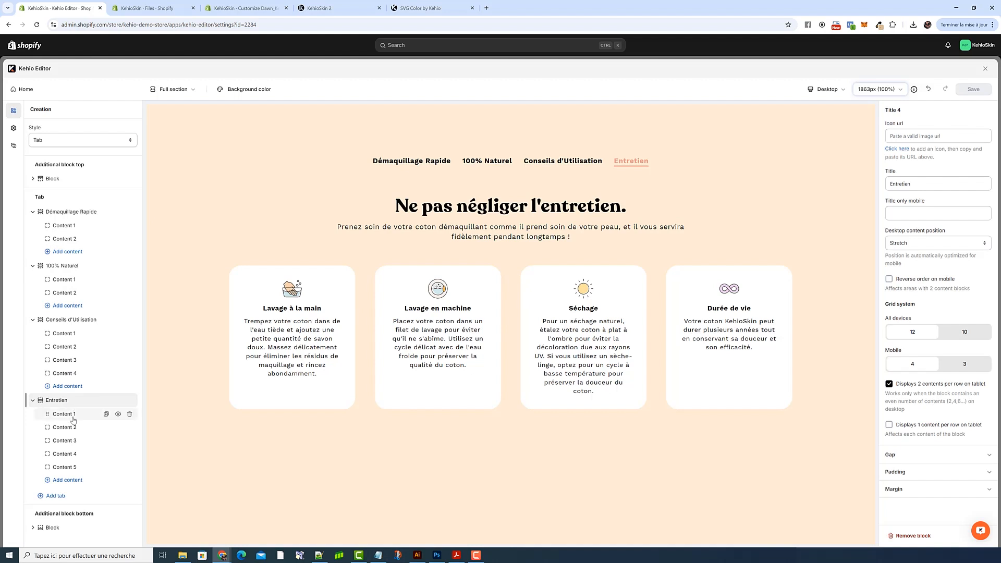
click(73, 418)
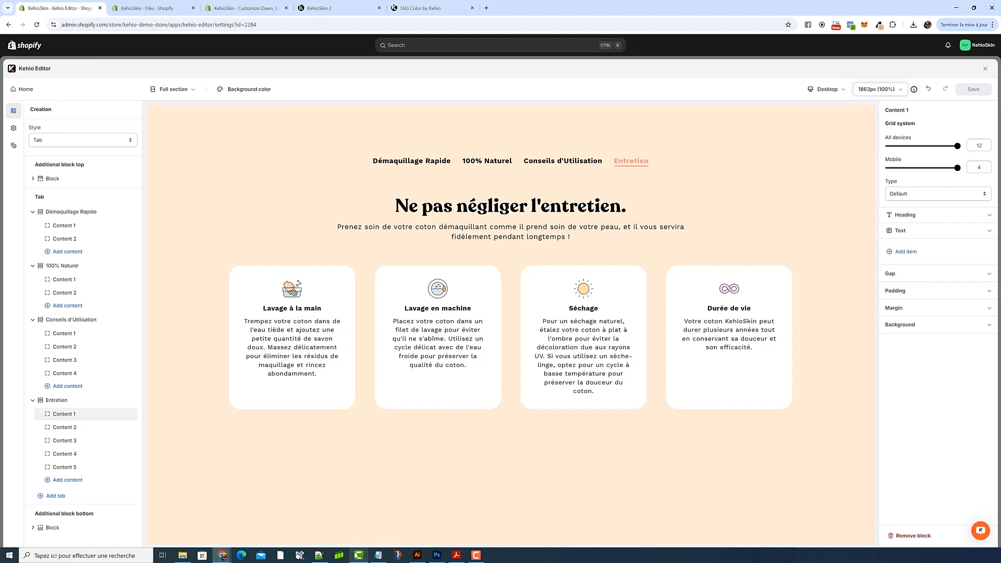
click(381, 556)
drag(447, 267, 336, 264)
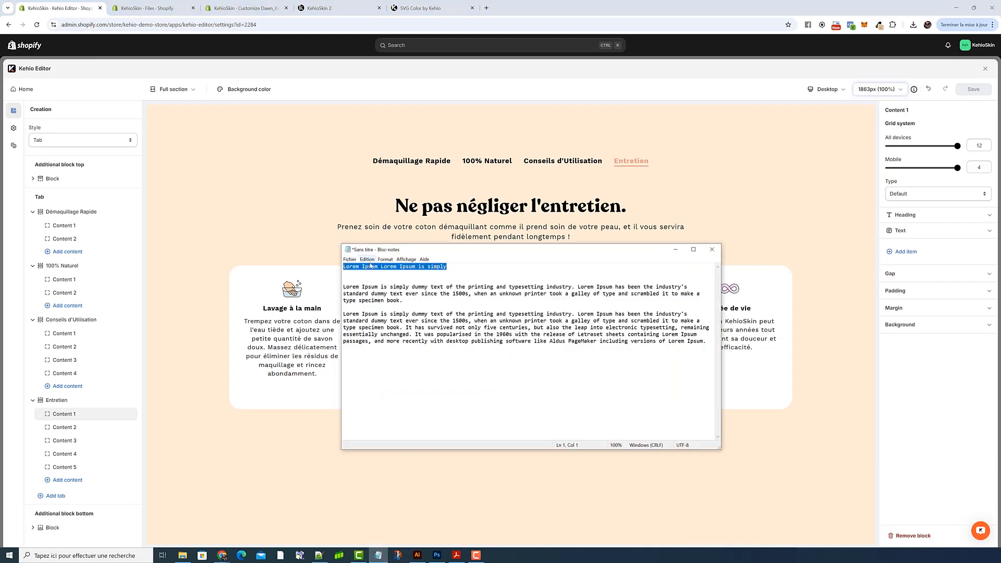
click(629, 240)
Replace the Entretien Content 1 heading in its HTML source with "Lorem Ipsum Lorem Ipsum is simply", keeping the centred h2 tag.
click(905, 215)
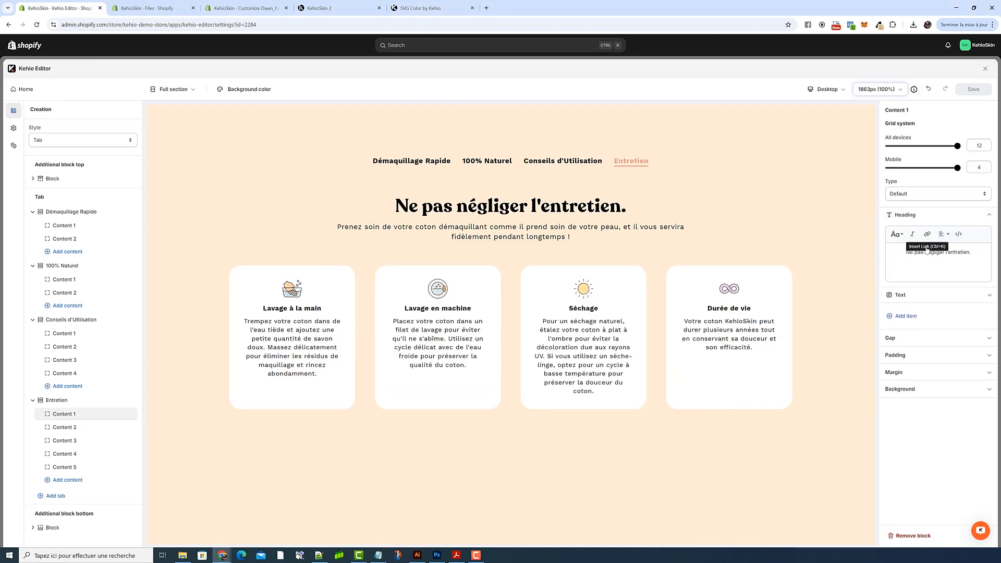
triple_click(929, 252)
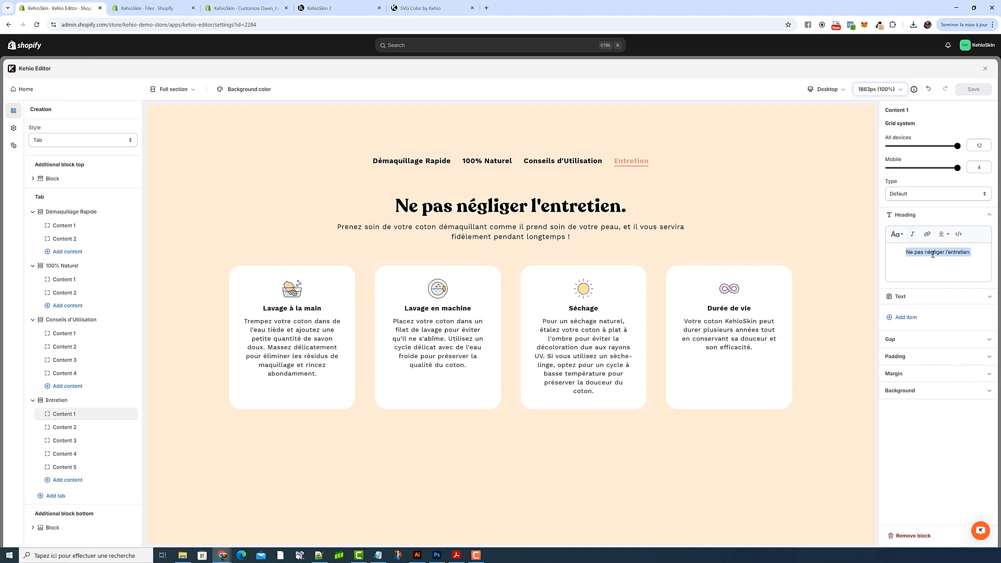
click(959, 235)
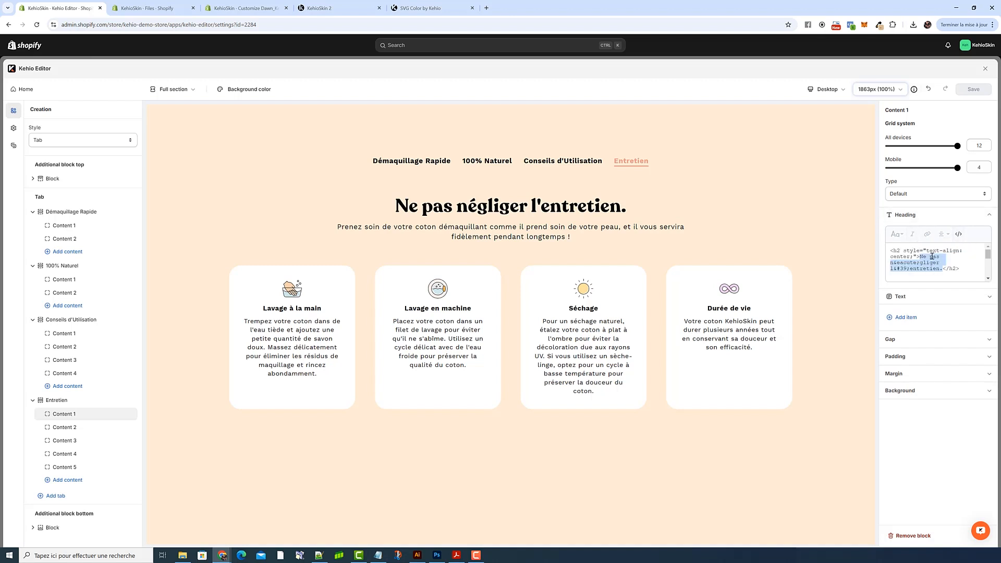
text(sfdqsfqsdff)
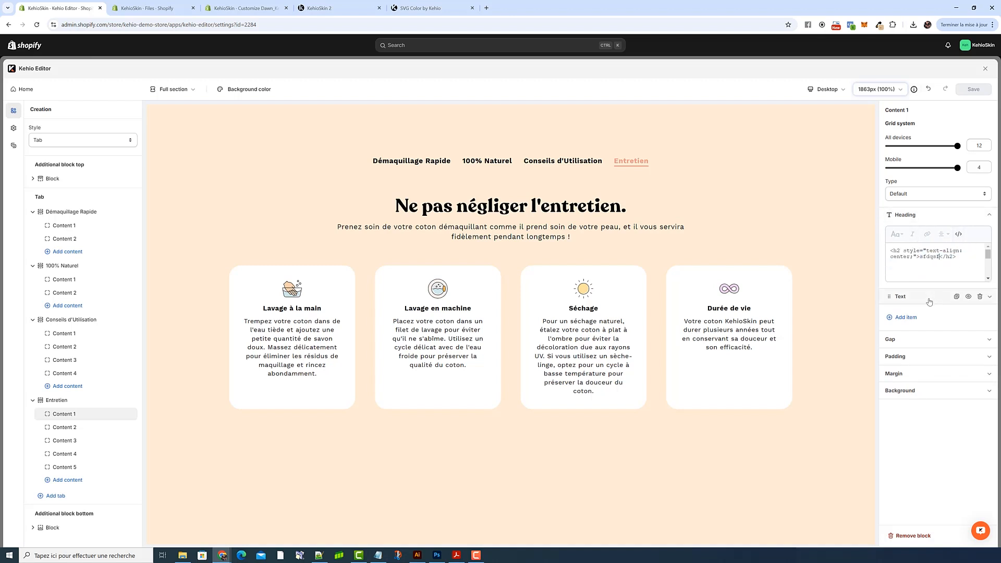
click(957, 235)
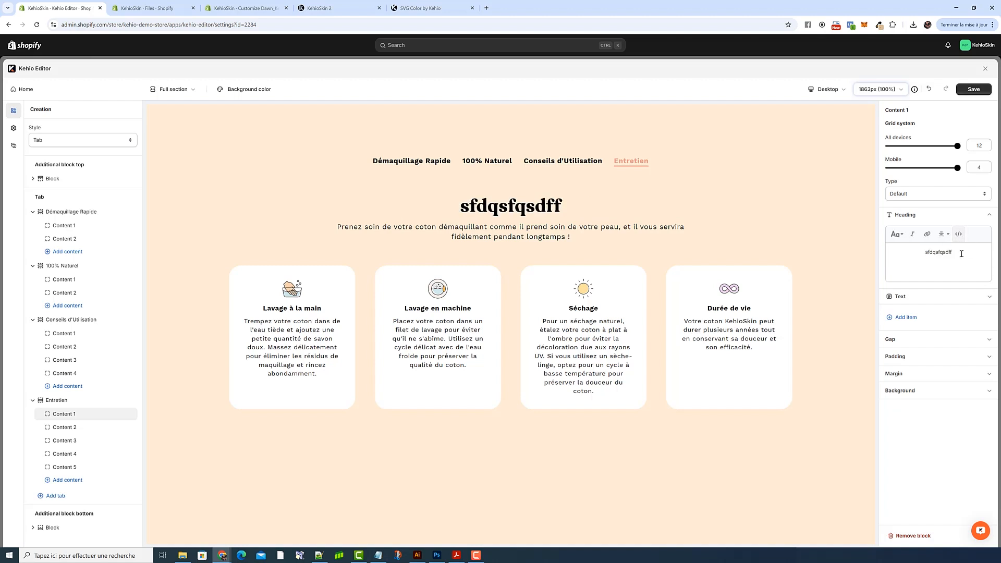
click(956, 238)
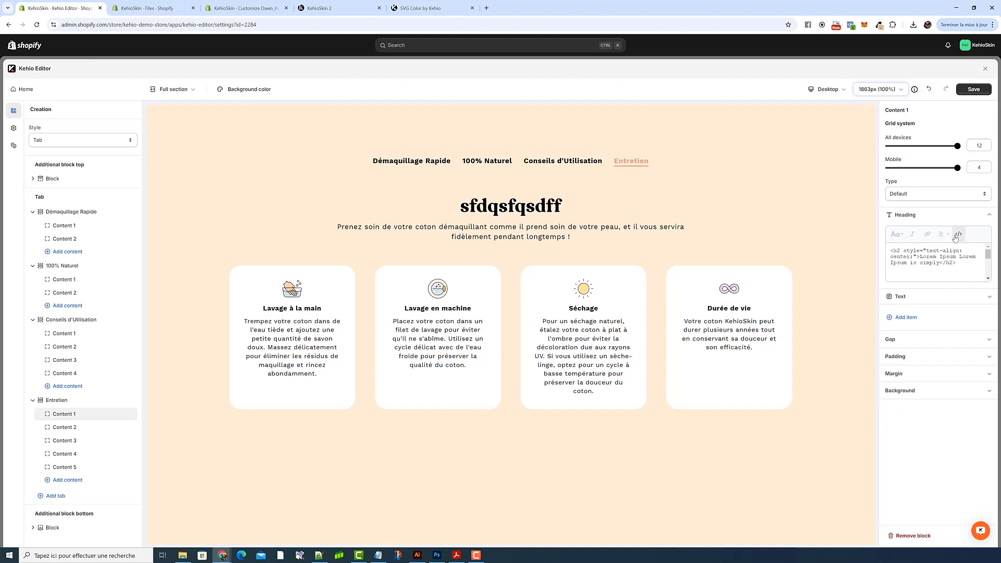
click(959, 235)
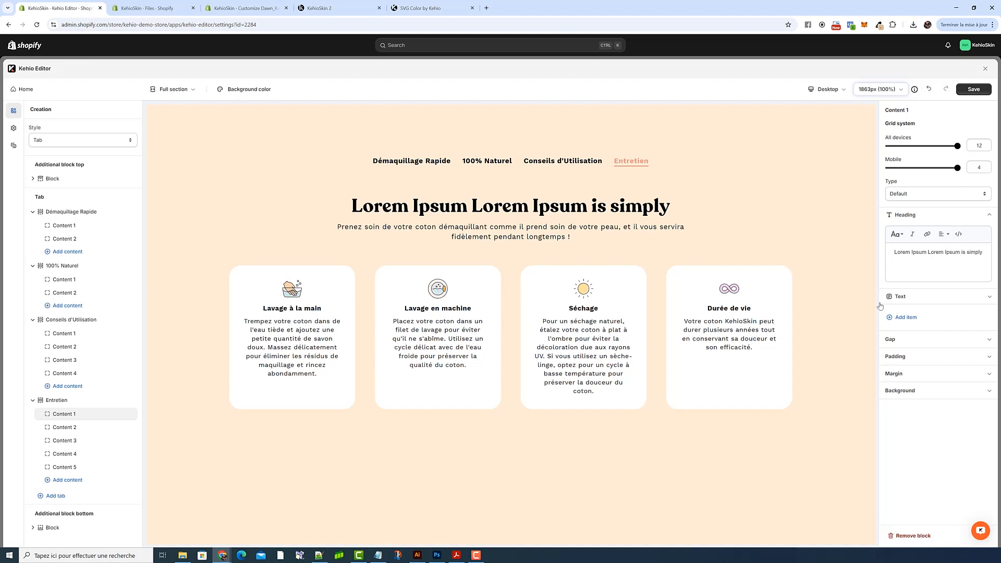
Replace the Entretien Content 1 body text in its HTML source with the shorter Lorem Ipsum paragraph copied from Bloc-notes.
click(900, 296)
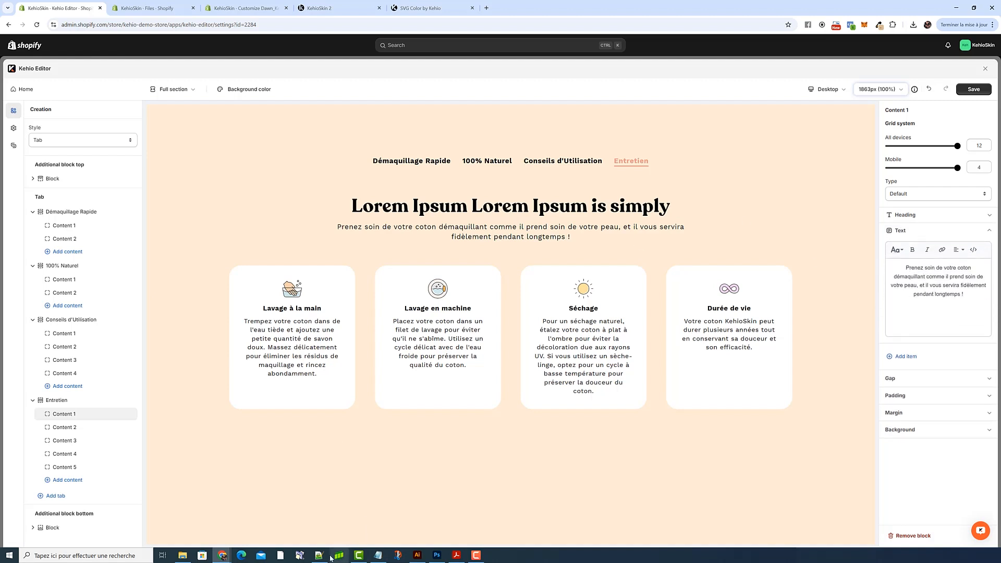
click(378, 555)
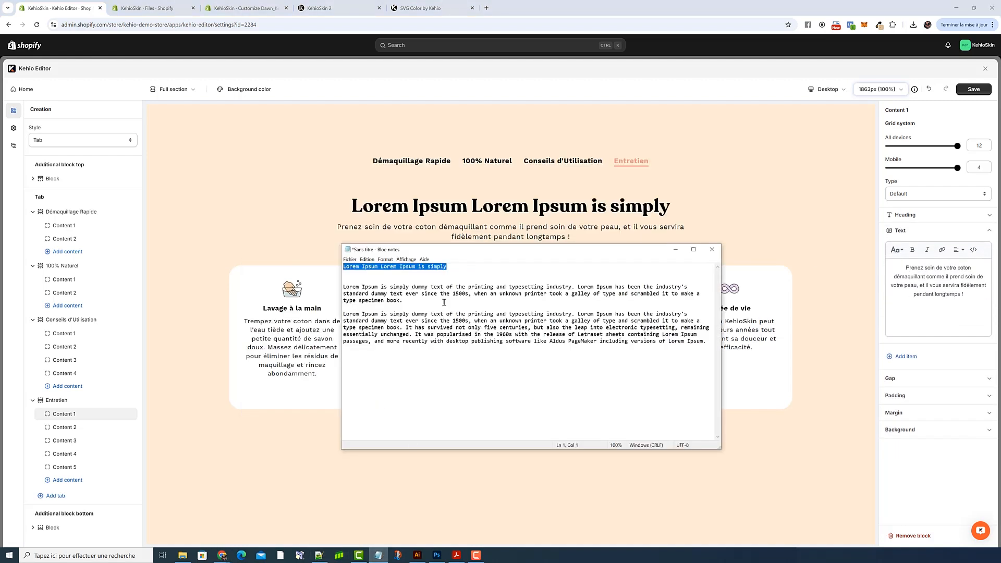
drag(429, 304, 344, 287)
click(941, 281)
key(ctrl+a)
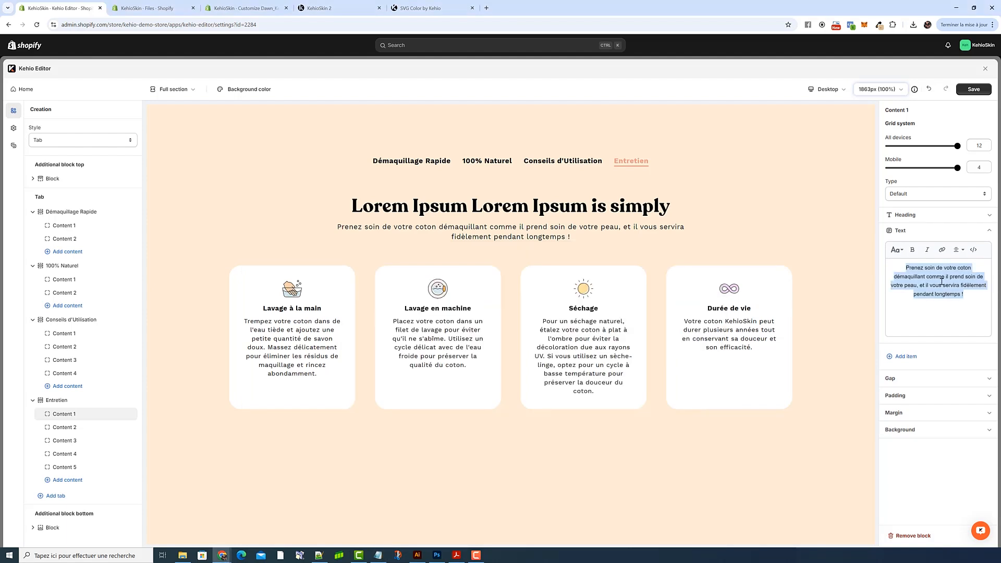
click(973, 250)
text(<p style="text-align: center;">Lorem Ipsum is simply dummy text of the printing and typesetting industry. Lorem Ipsum has been the industry's standard dummy text ever since the 1500s, when an unknown printer took a galley of type and scrambled it to make a type specimen book.</p>)
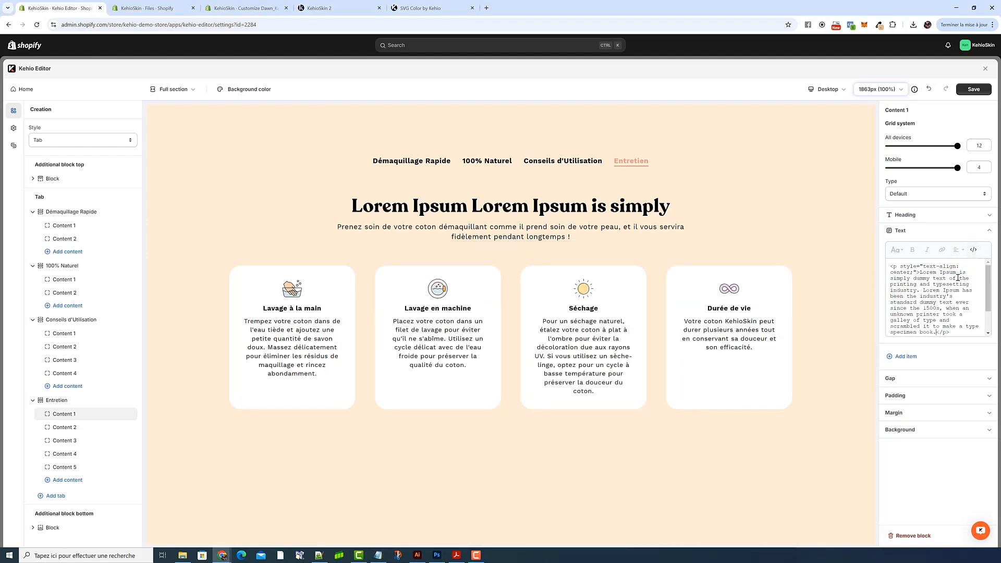
click(974, 250)
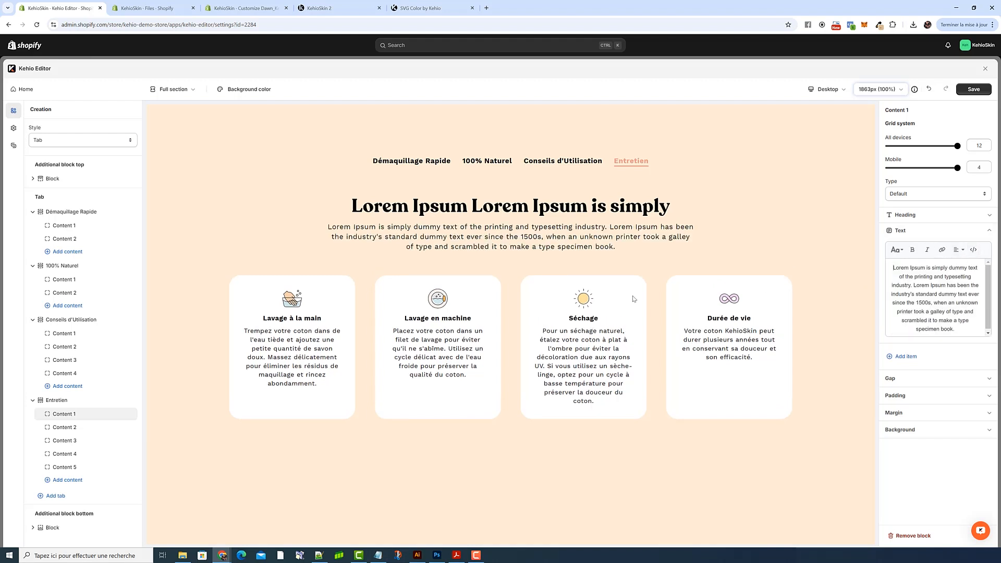
Preview the creation's other tabs and look over its appearance settings.
click(452, 163)
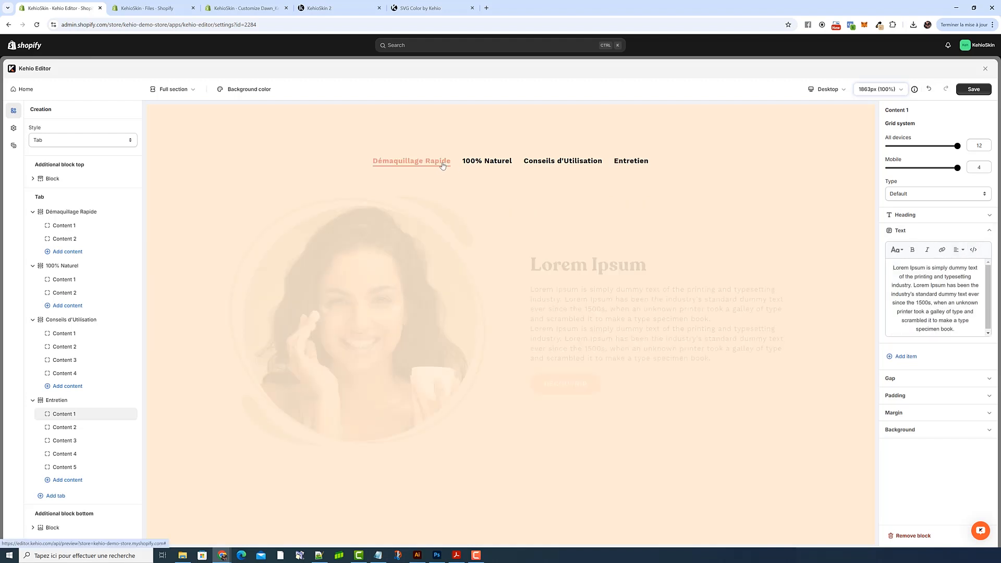
click(573, 166)
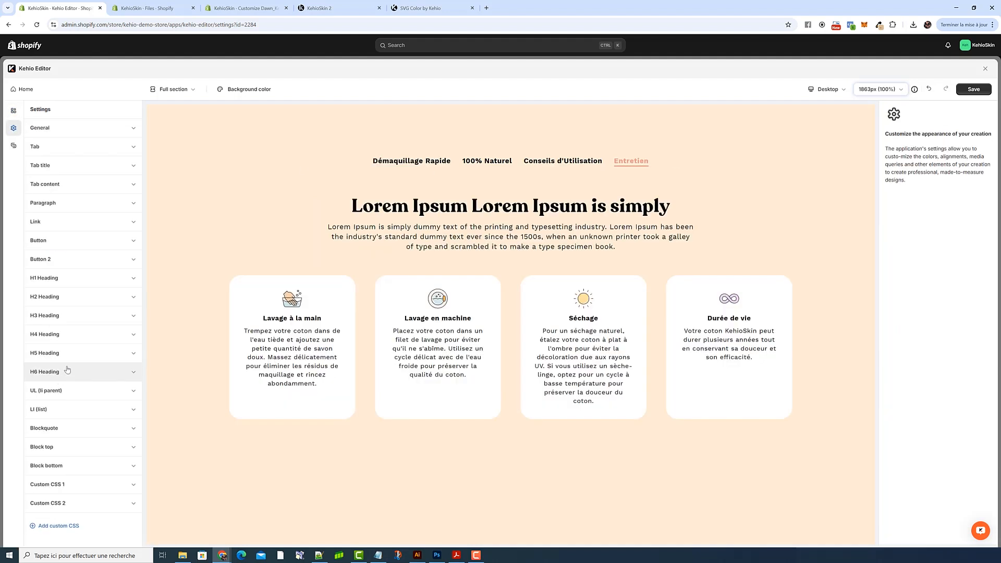
click(13, 110)
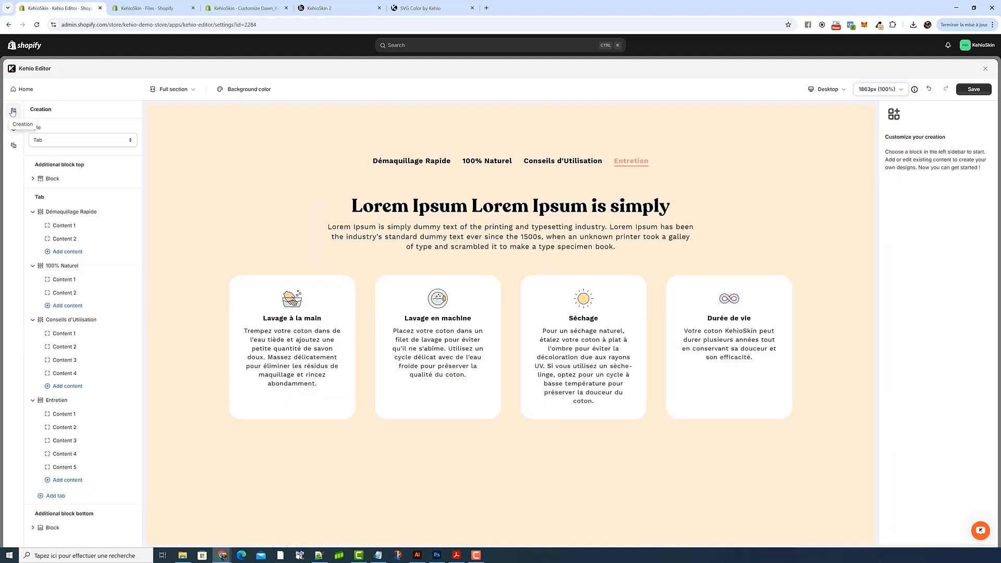
Examine the Heading and Text items of Entretien Content 1, the Icon with text item of Content 2, and the Conseils d'Utilisation preview.
click(80, 430)
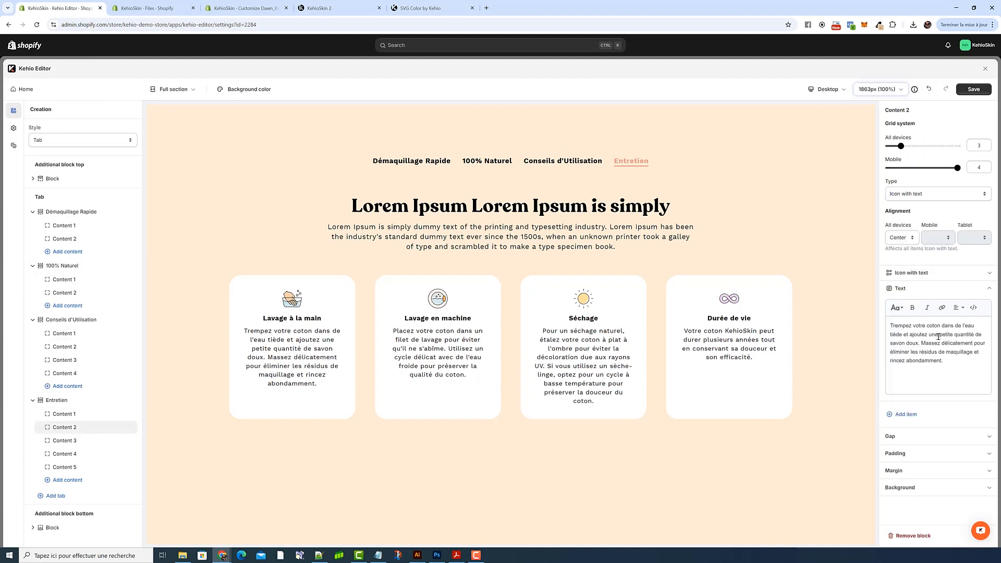
double_click(923, 272)
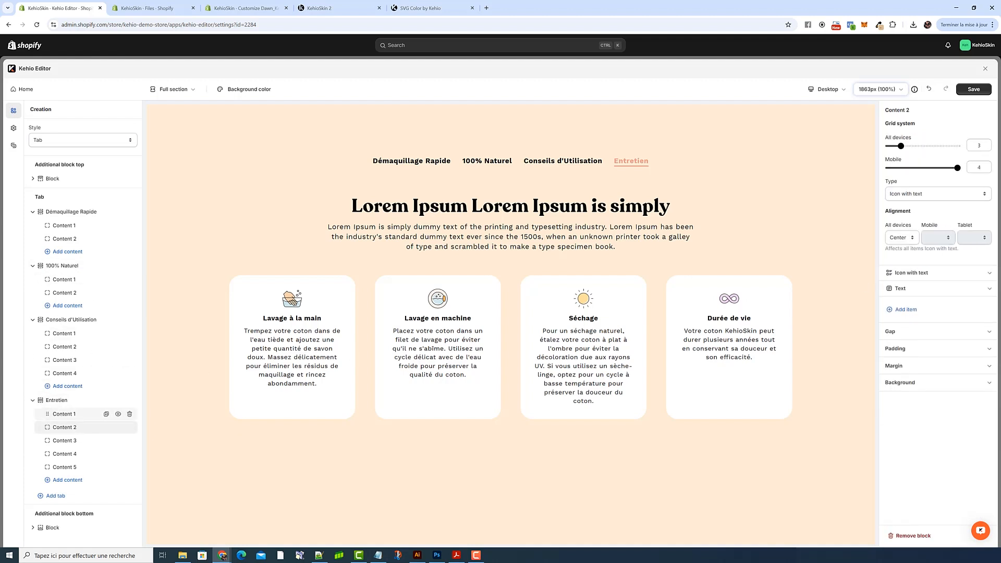
click(63, 416)
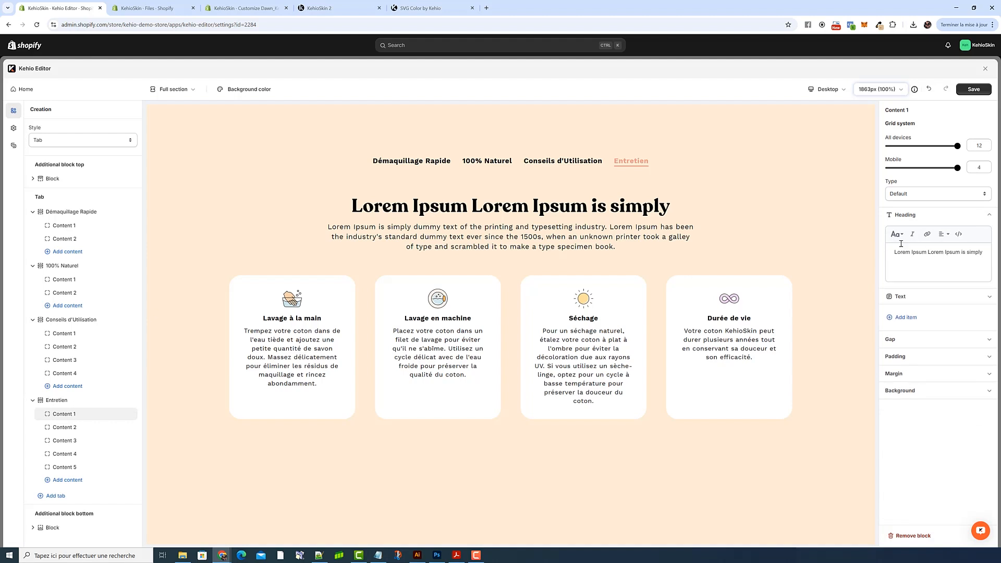
click(918, 218)
click(922, 234)
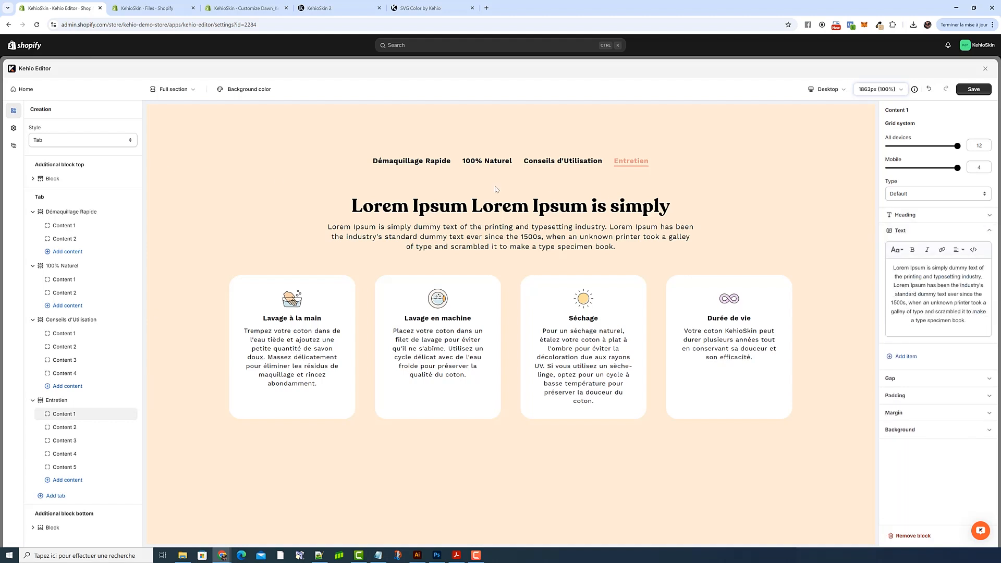
drag(968, 322, 890, 263)
click(933, 293)
click(67, 432)
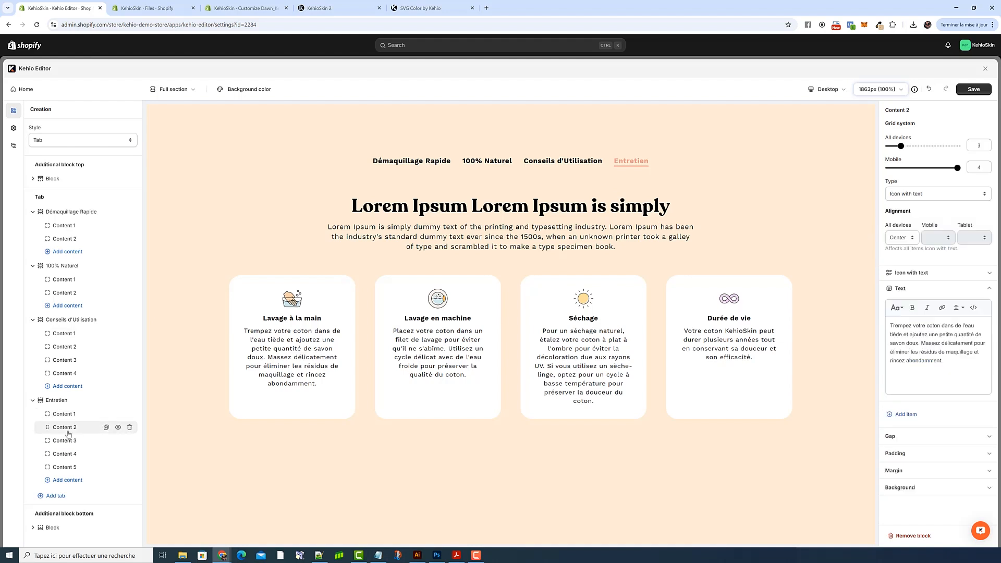
click(931, 276)
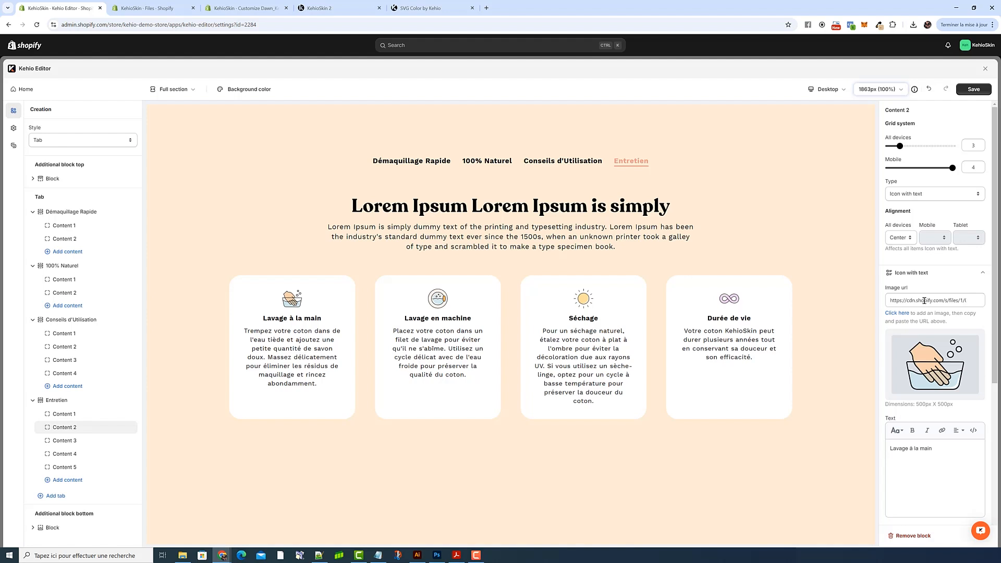
click(546, 166)
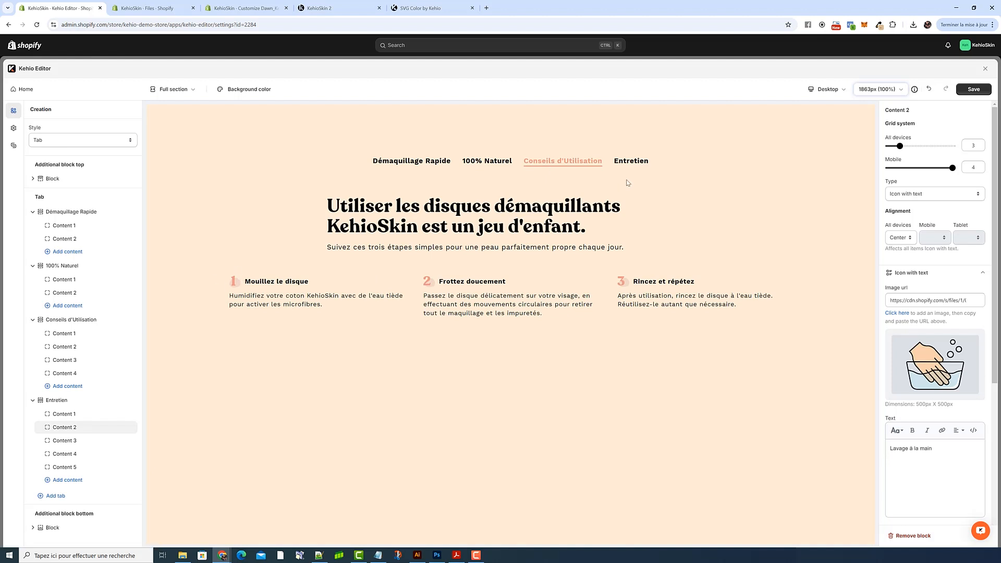
Preview the Entretien and Conseils d'Utilisation tabs and look over the settings of the tab titles.
click(630, 162)
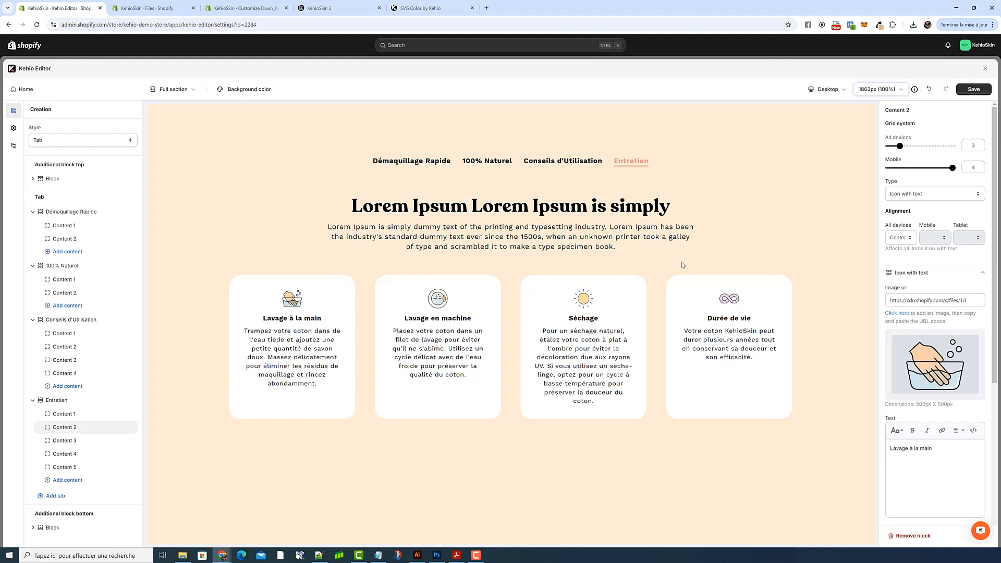
click(575, 162)
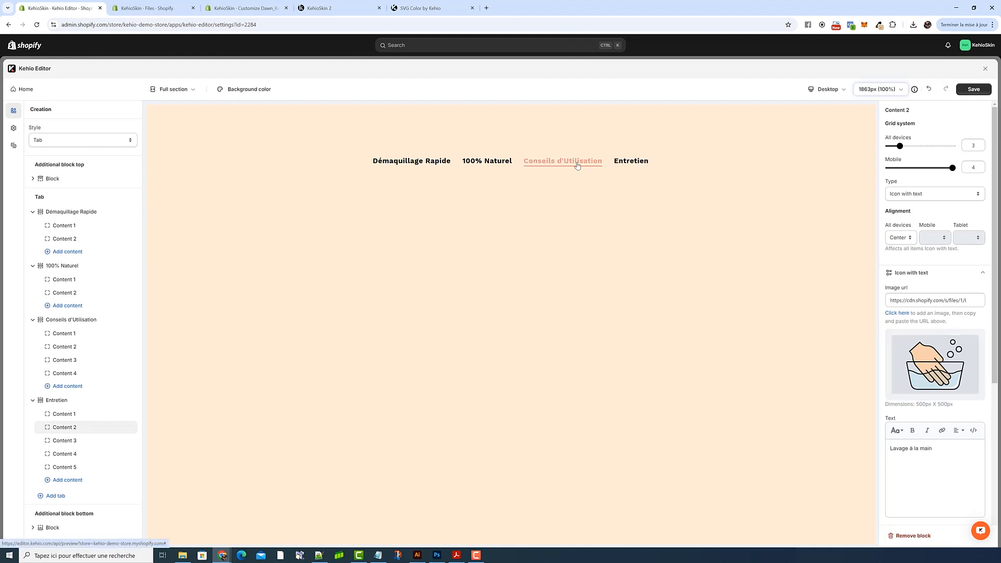
click(70, 334)
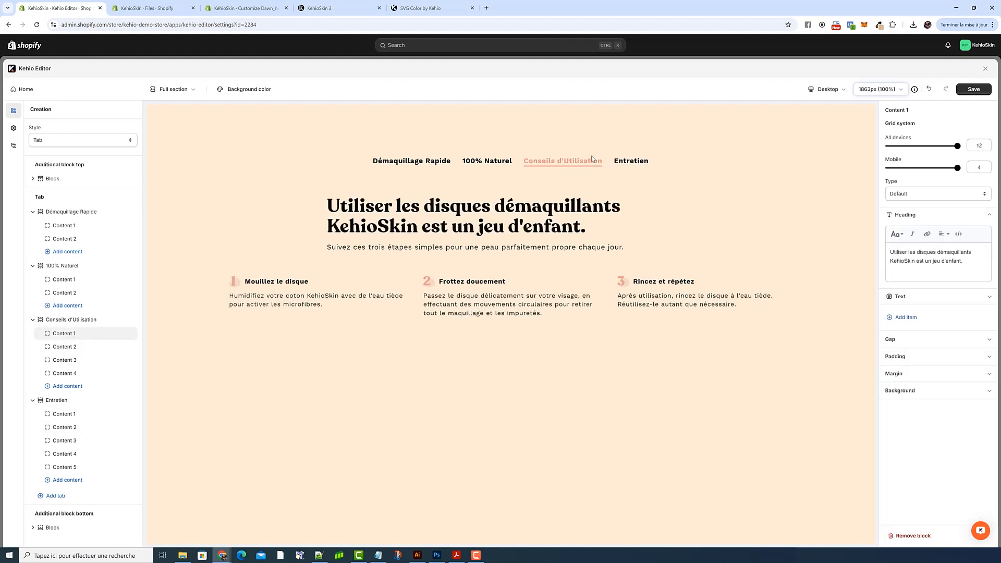
click(85, 211)
click(84, 267)
click(84, 319)
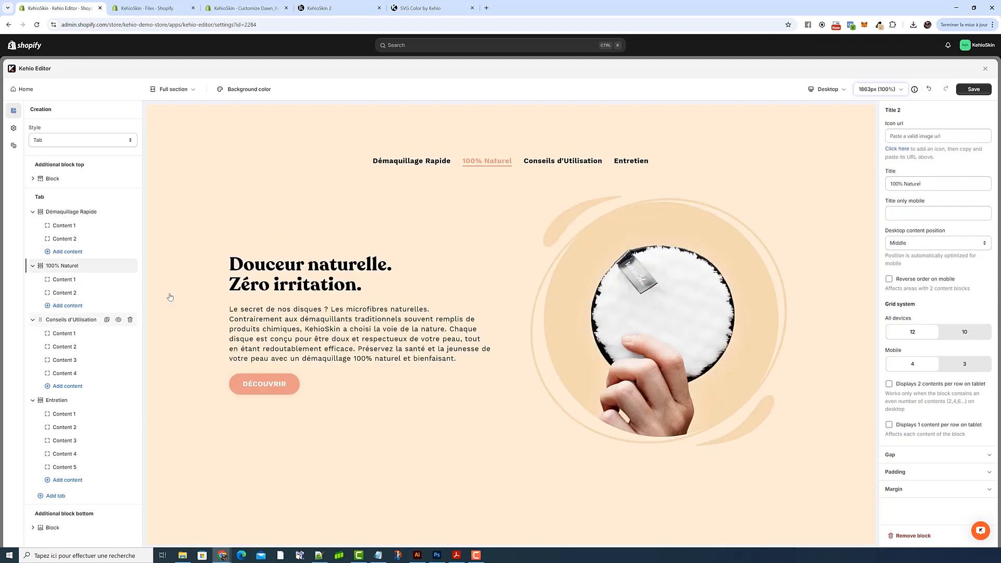
click(631, 162)
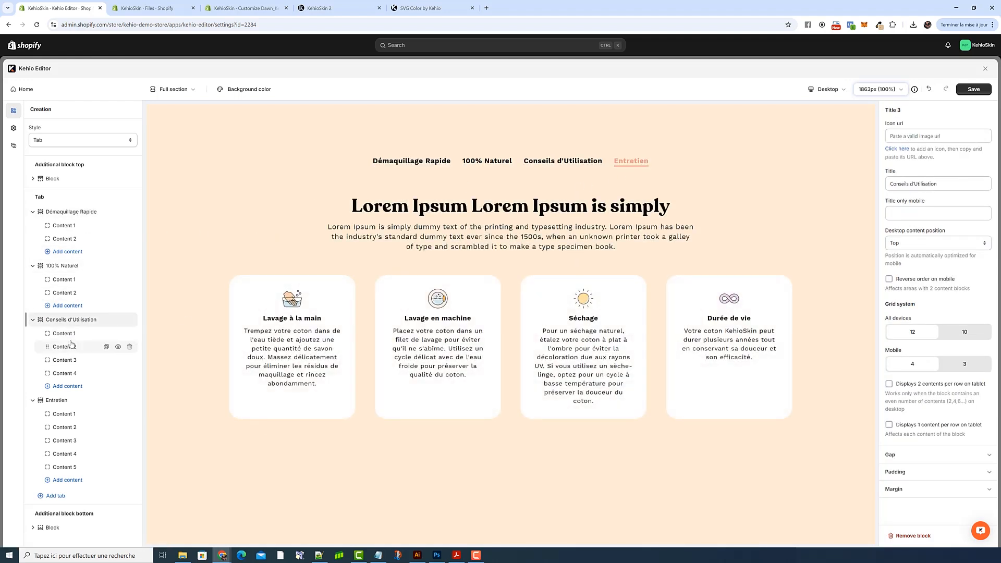
Load the icon of Conseils d'Utilisation Content 2 into SVG Color by Kehio using its image URL.
click(72, 344)
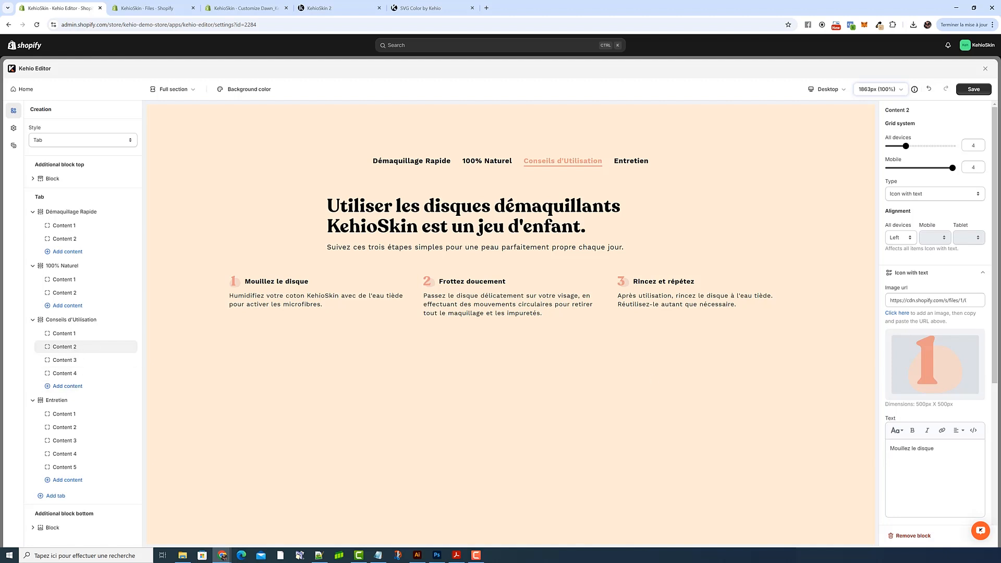
triple_click(926, 301)
right_click(926, 301)
click(857, 339)
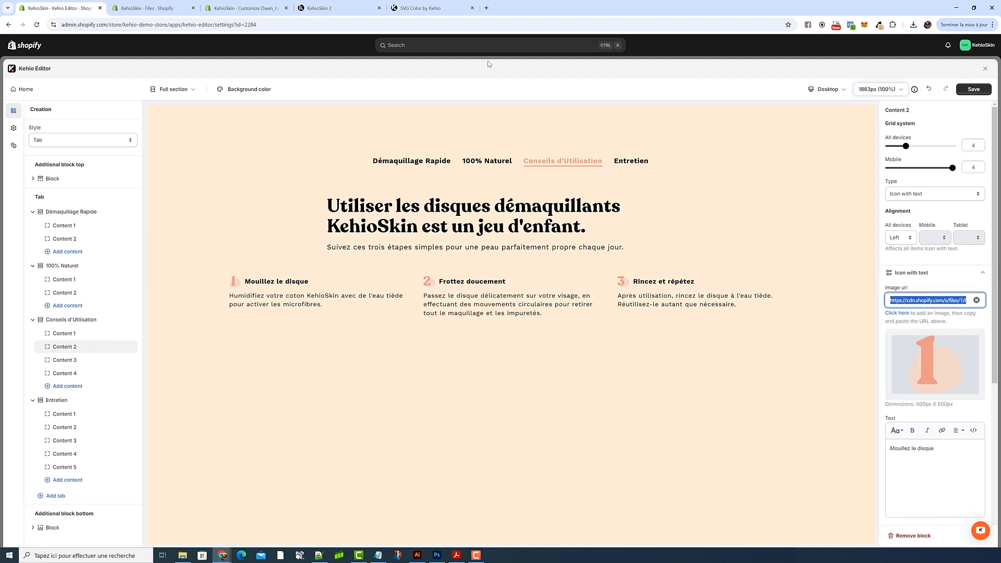
click(447, 15)
triple_click(584, 154)
key(ctrl+v)
click(662, 154)
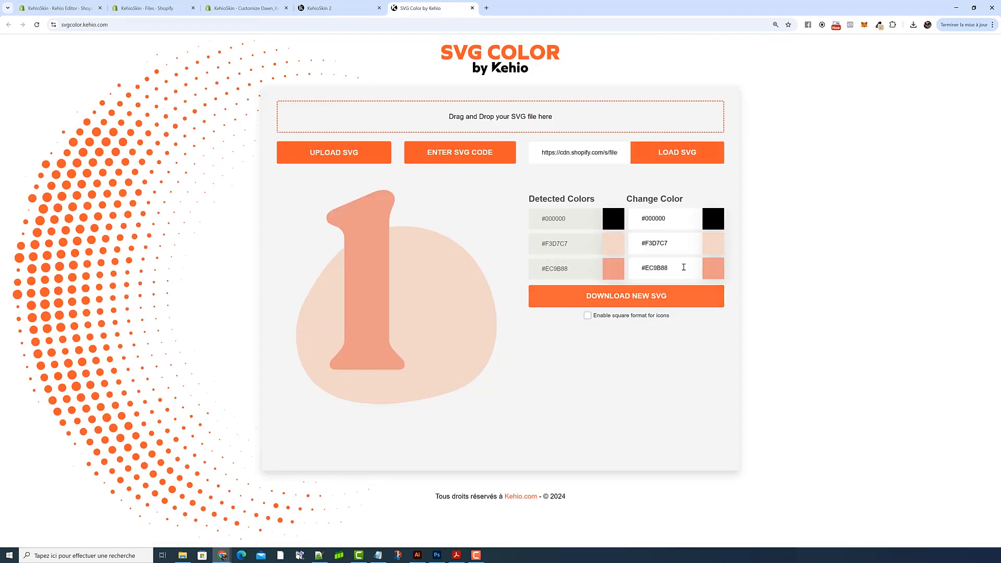
Sample the tan background of the Démaquillage Rapide image and replace the number's #EC9B88 colour with #D3B48F in SVG Color.
click(58, 8)
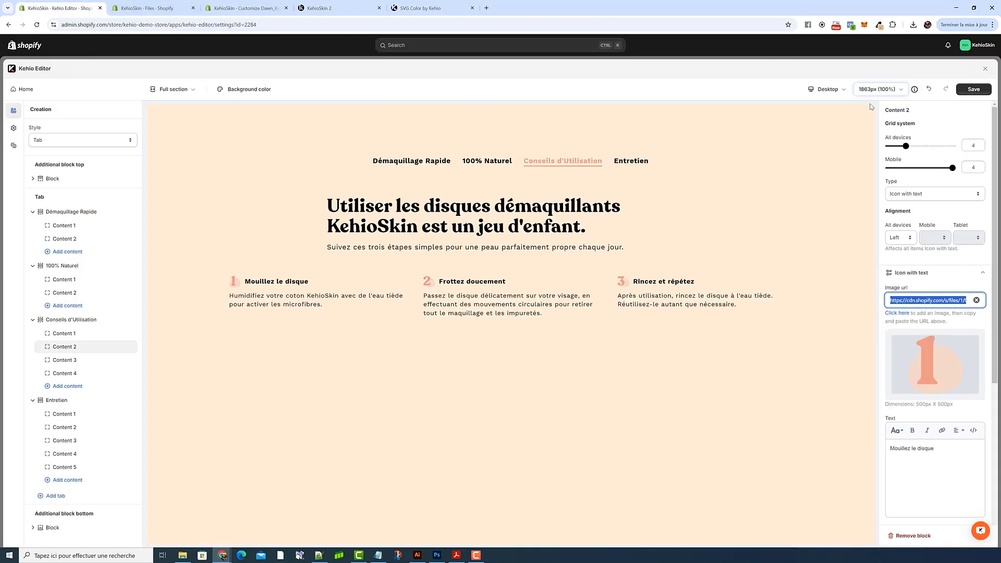
click(434, 155)
click(433, 156)
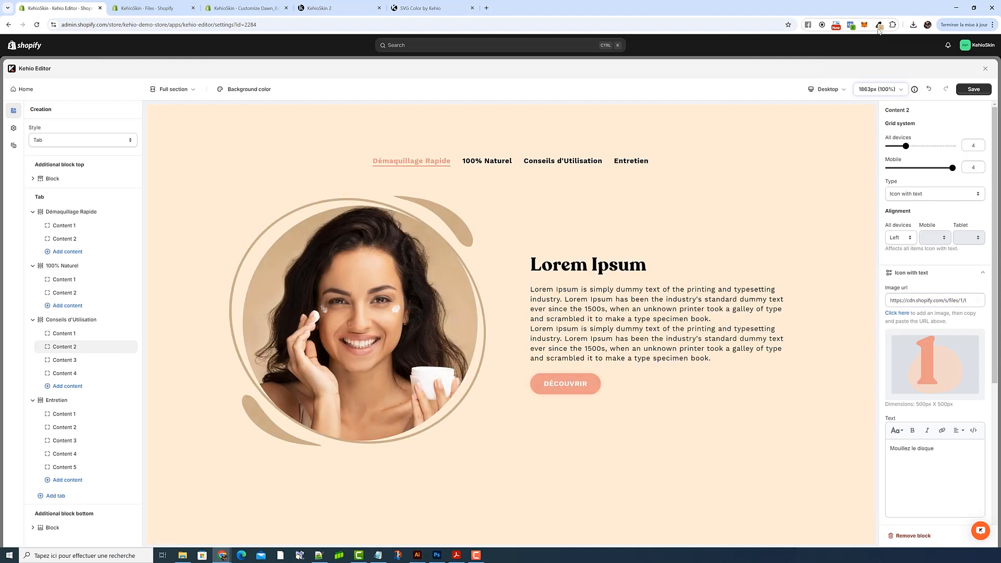
click(879, 24)
click(452, 279)
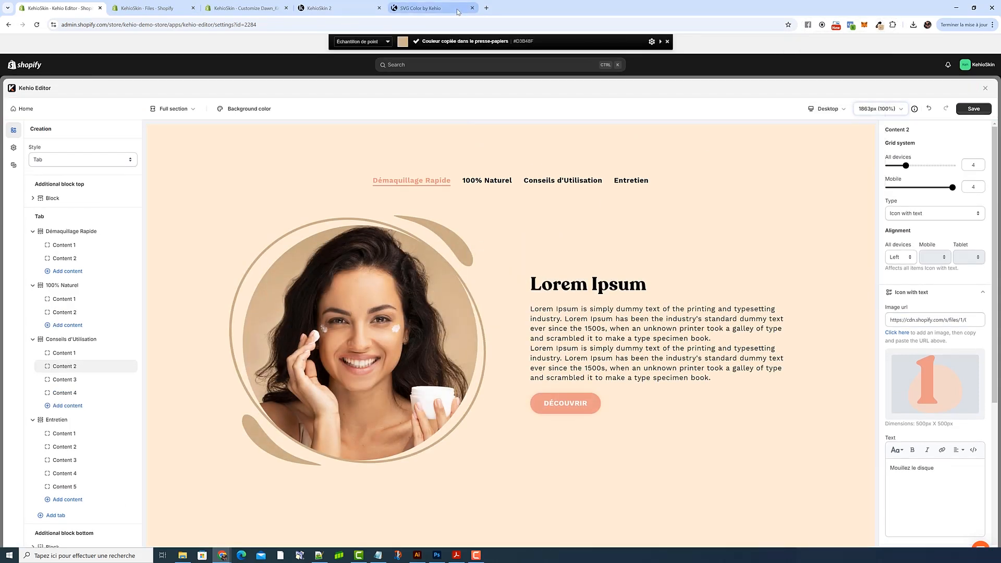
click(432, 8)
drag(673, 268, 626, 269)
key(ctrl+v)
Replace the blob's #F3D7C7 colour with #fbe5cb and download the recoloured SVG.
click(669, 242)
drag(670, 243, 641, 248)
key(ctrl+v)
click(648, 263)
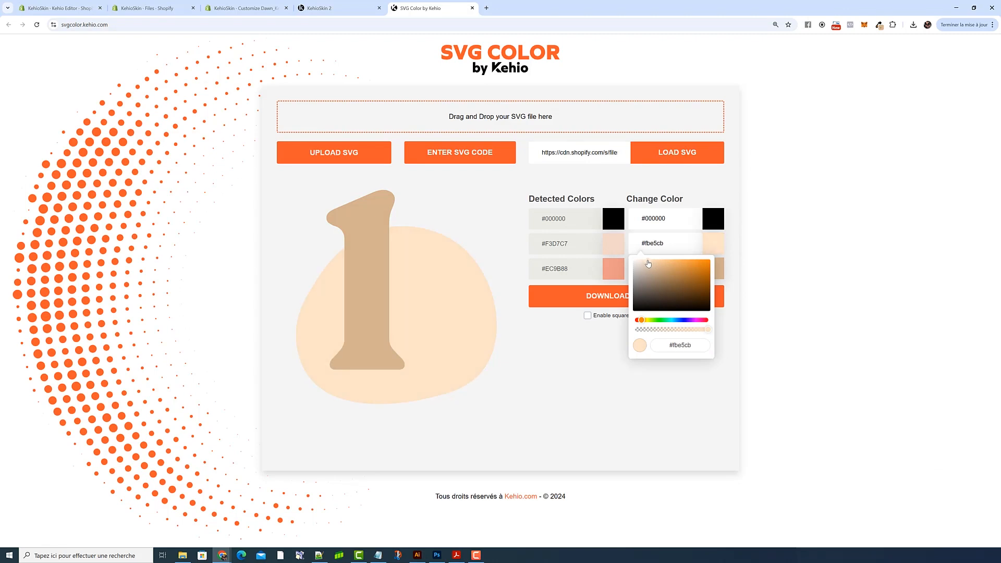
click(749, 351)
click(620, 304)
mouse_move(898, 47)
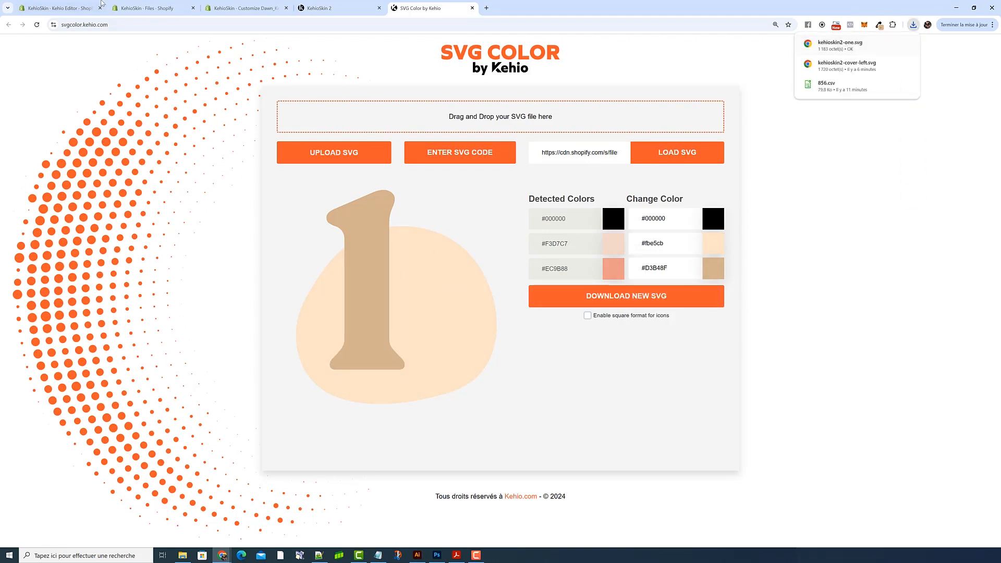
Upload kehioskin2-one from the Téléchargements folder to Shopify Files and copy its link.
click(144, 8)
click(958, 75)
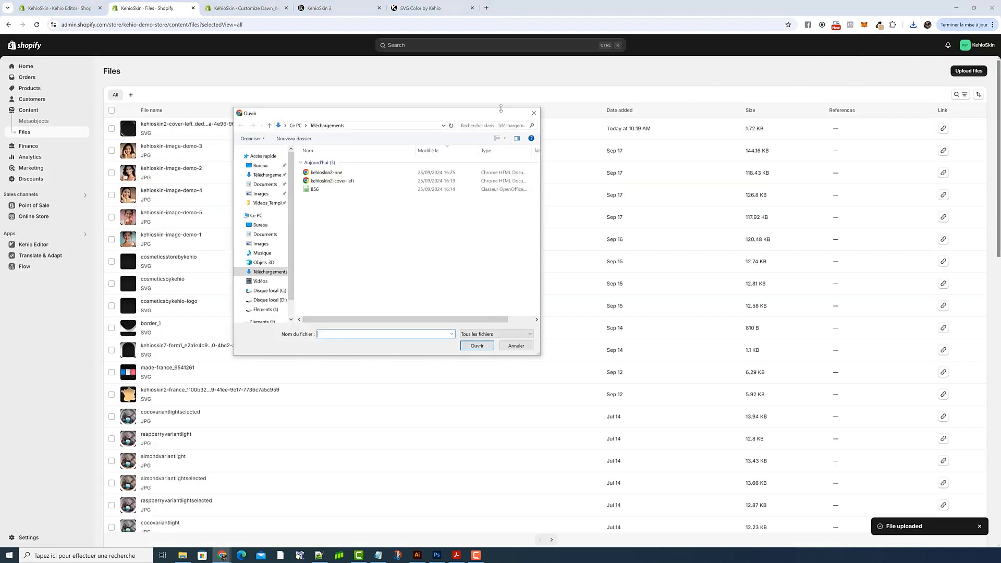
click(329, 173)
click(474, 348)
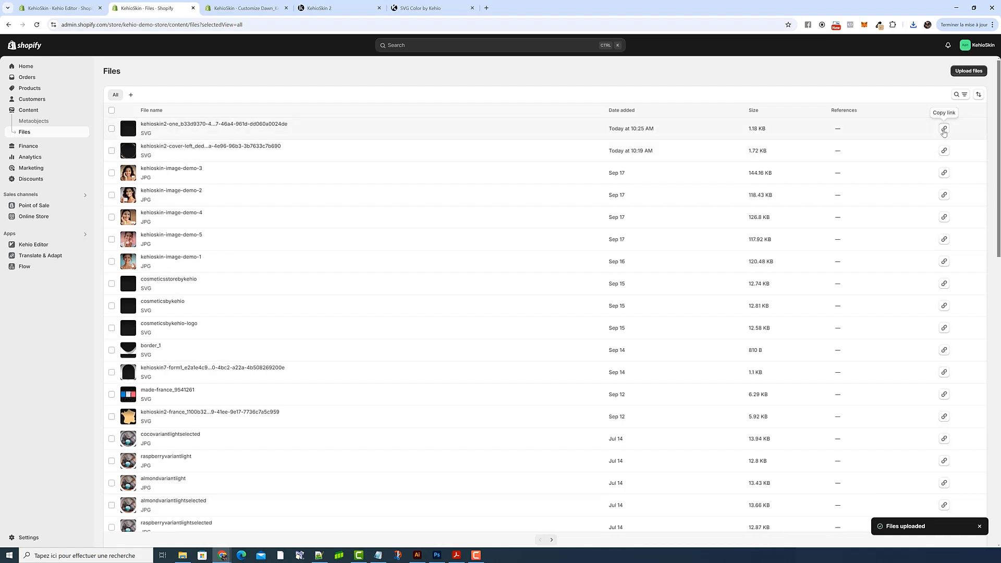
click(946, 132)
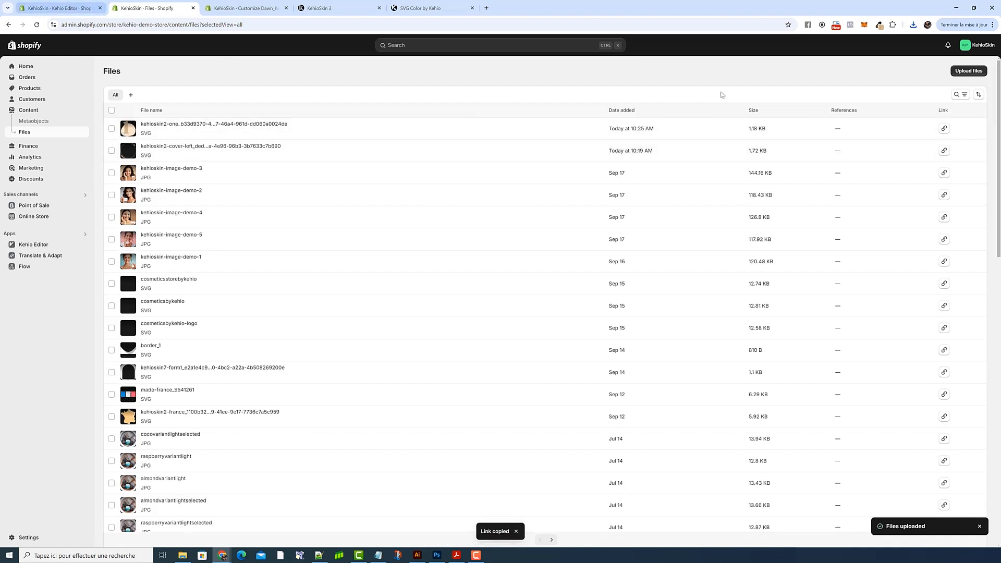
Replace the icon URL of Conseils d'Utilisation Content 2 in Kehio Editor with the copied file link.
click(58, 7)
click(933, 300)
key(ctrl+a)
key(ctrl+v)
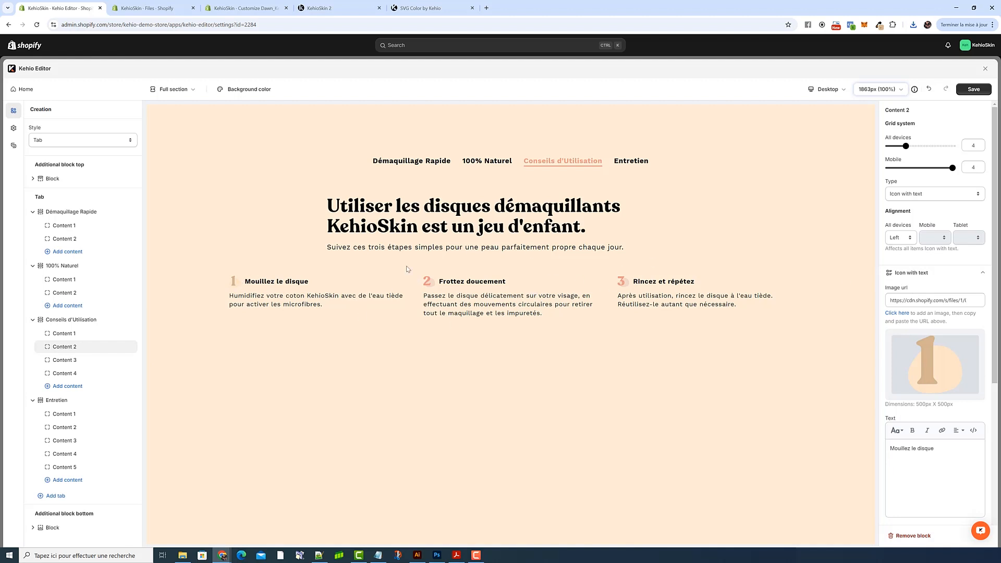
Look at the Entretien tab's icons and at SVG Color's square format option for icons.
click(622, 161)
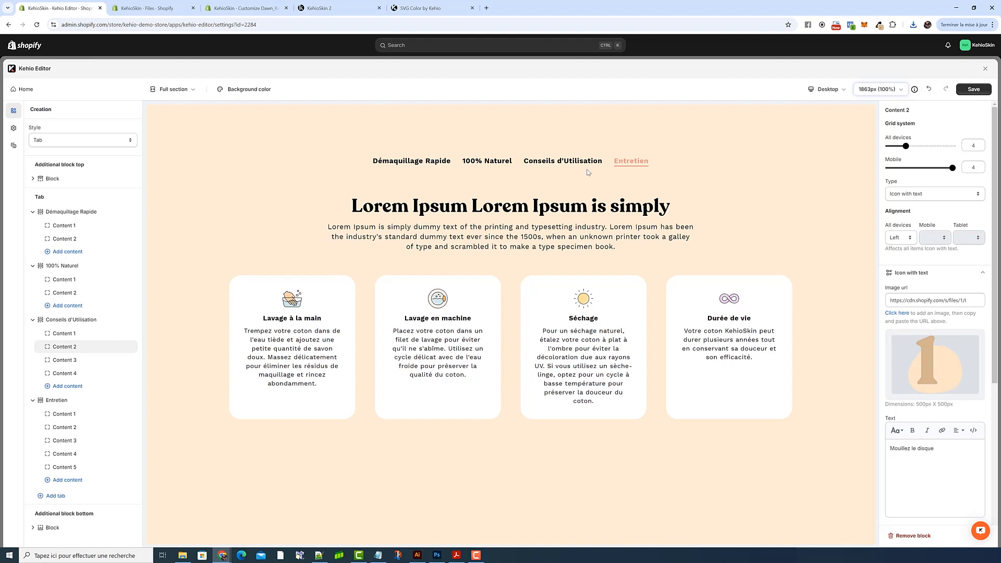
click(425, 8)
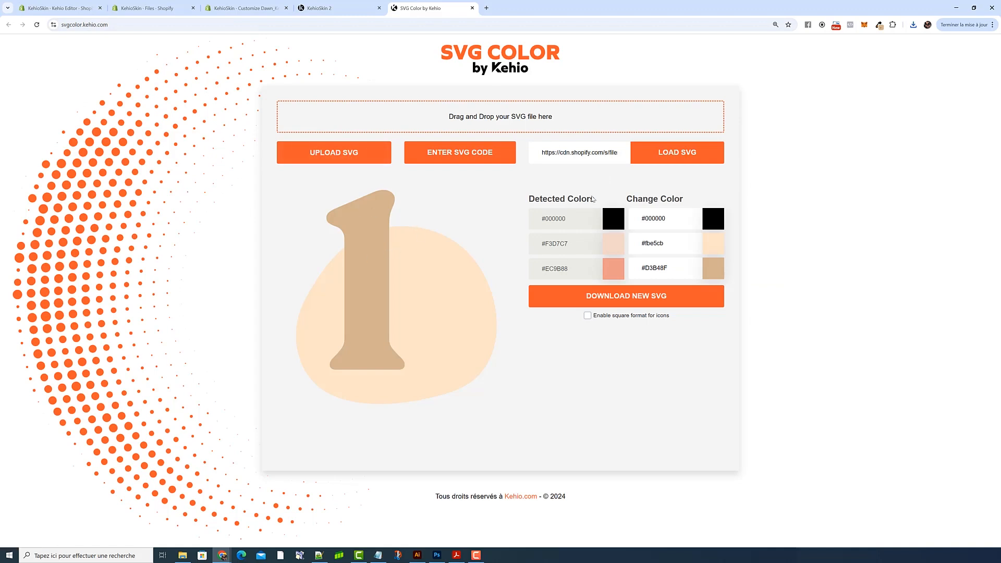
click(587, 315)
click(54, 8)
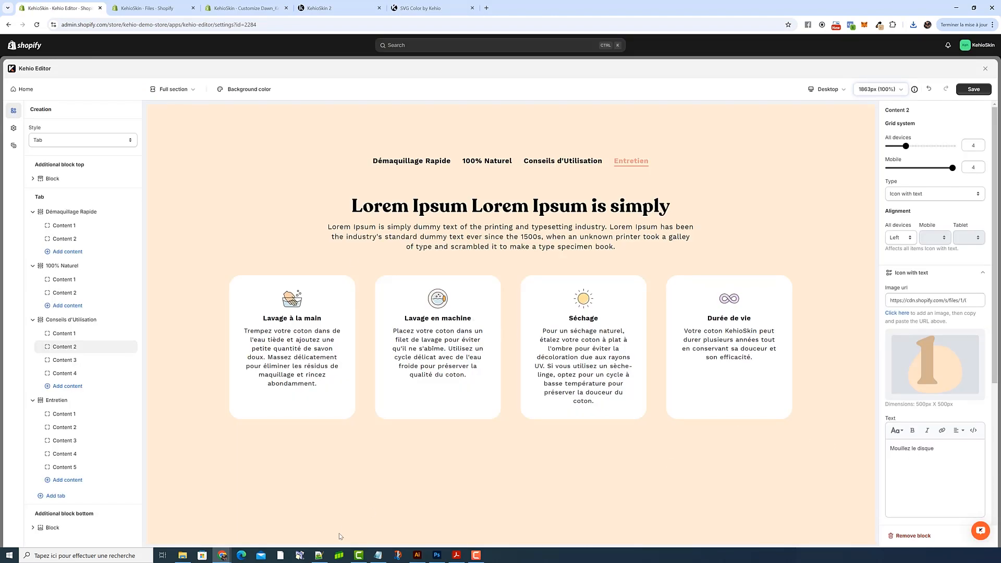
Replace the title of Conseils d'Utilisation Content 2 with "Lorem Ipsum Lorem Ipsum" from Bloc-notes in its HTML source, keeping the h6 tag.
click(378, 556)
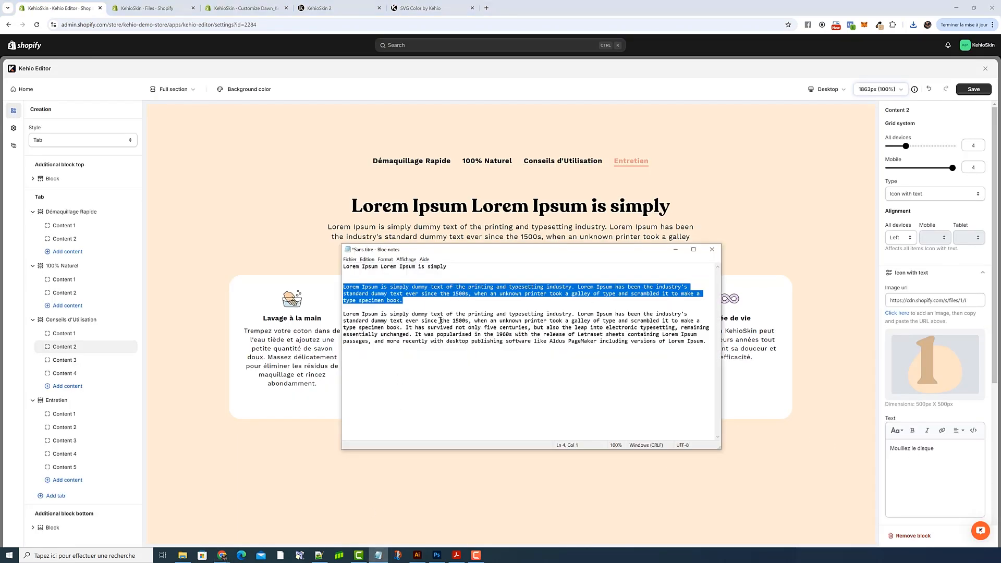
click(451, 272)
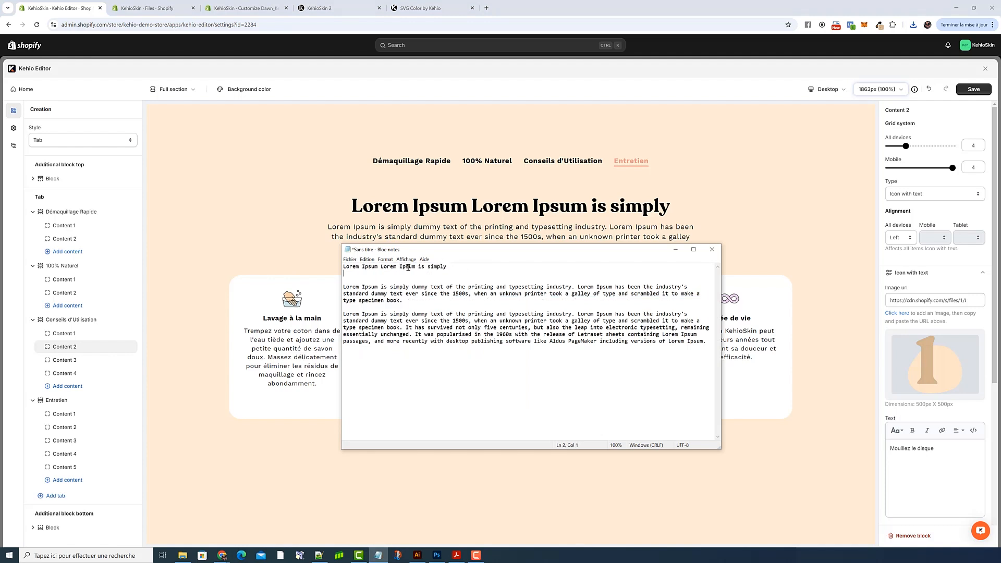
drag(413, 266, 353, 267)
click(826, 360)
drag(939, 449, 871, 446)
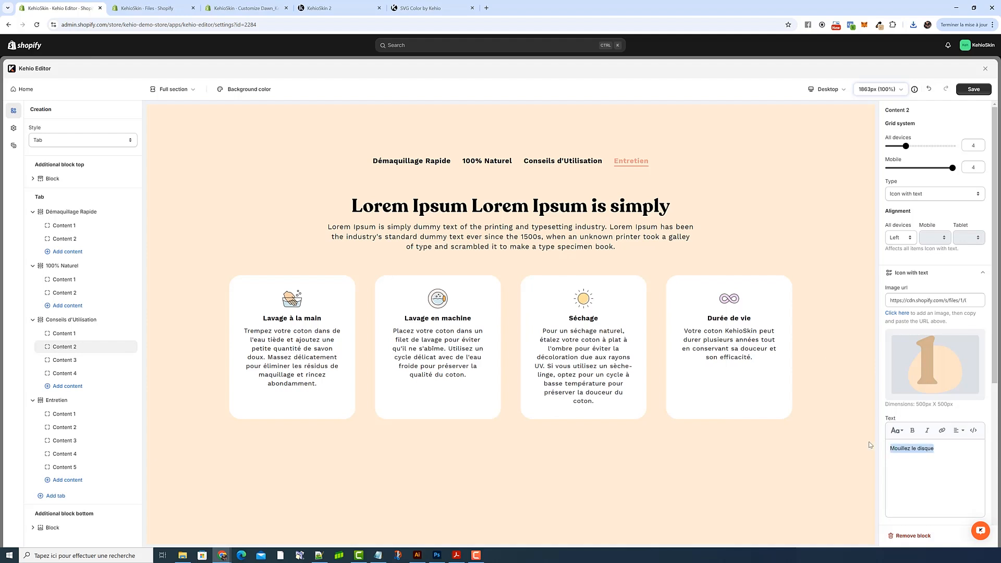
click(974, 430)
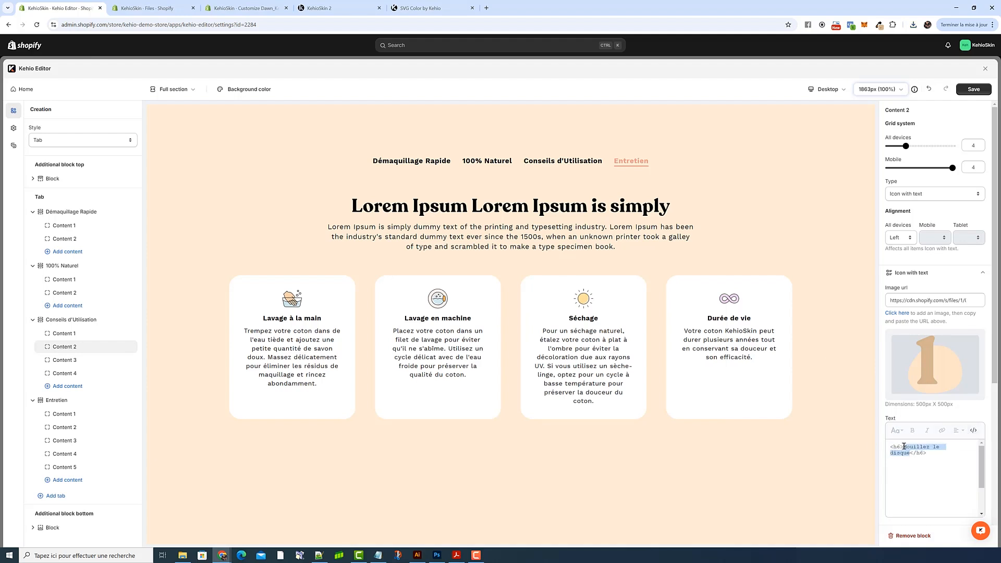
key(ctrl+v)
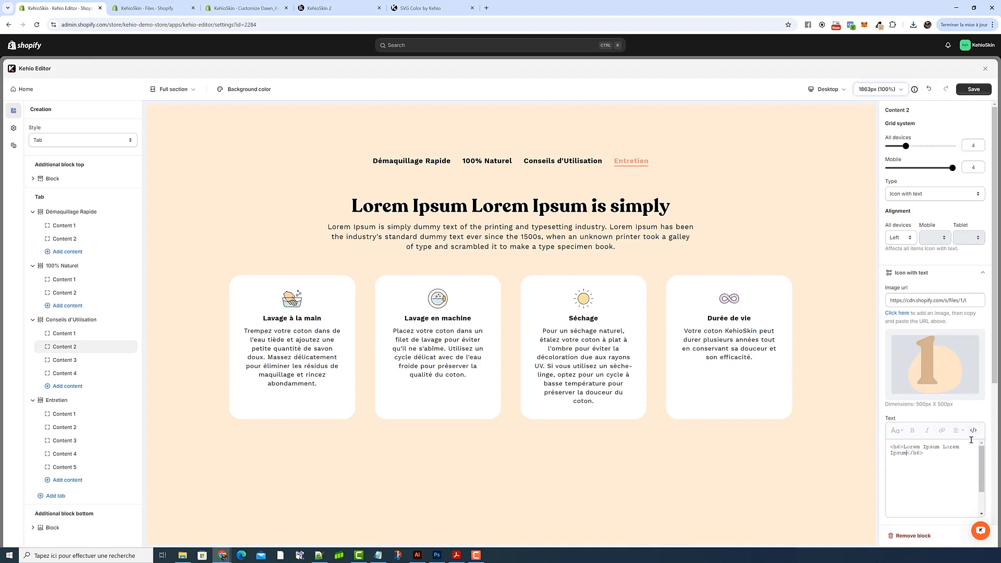
click(974, 430)
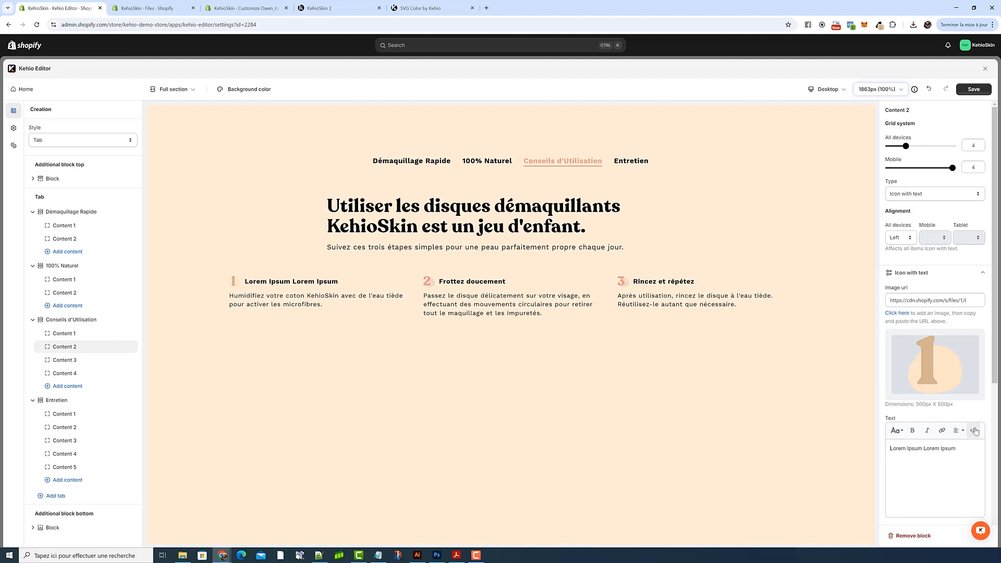
Examine the heading tag of the Content 2 title and the H6 Heading size settings for each device.
click(975, 430)
double_click(897, 447)
click(974, 430)
click(13, 128)
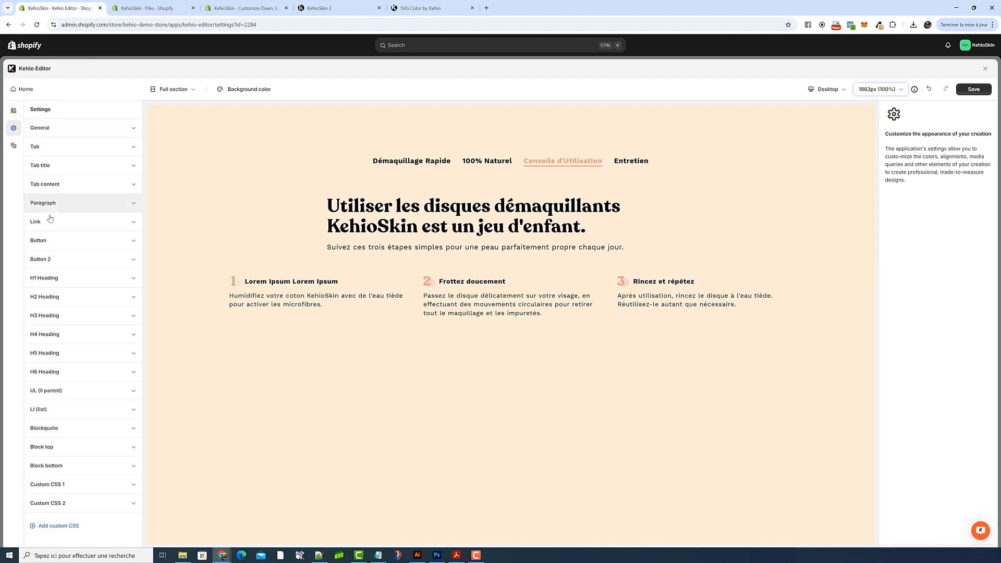
click(59, 373)
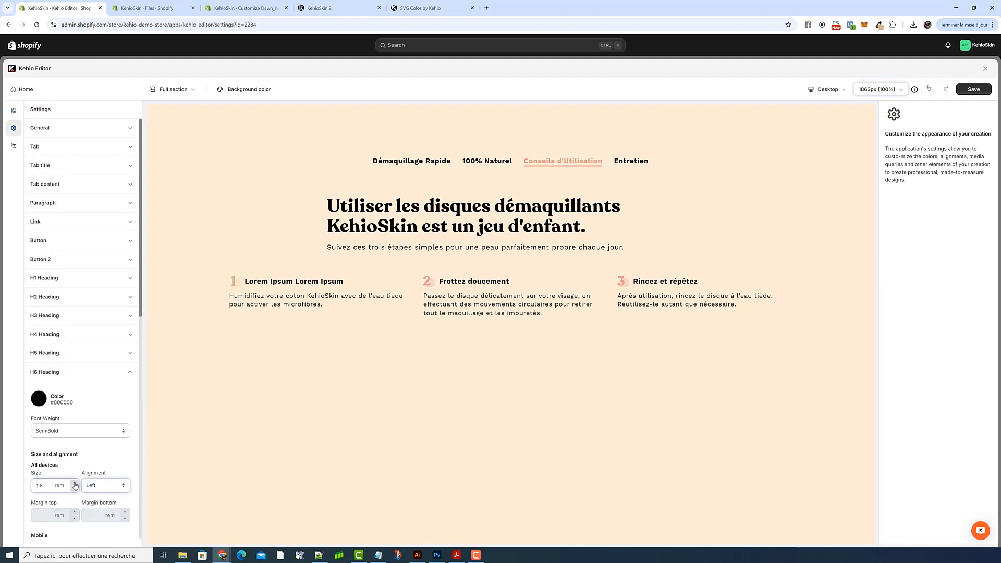
scroll(88, 457, down, 7)
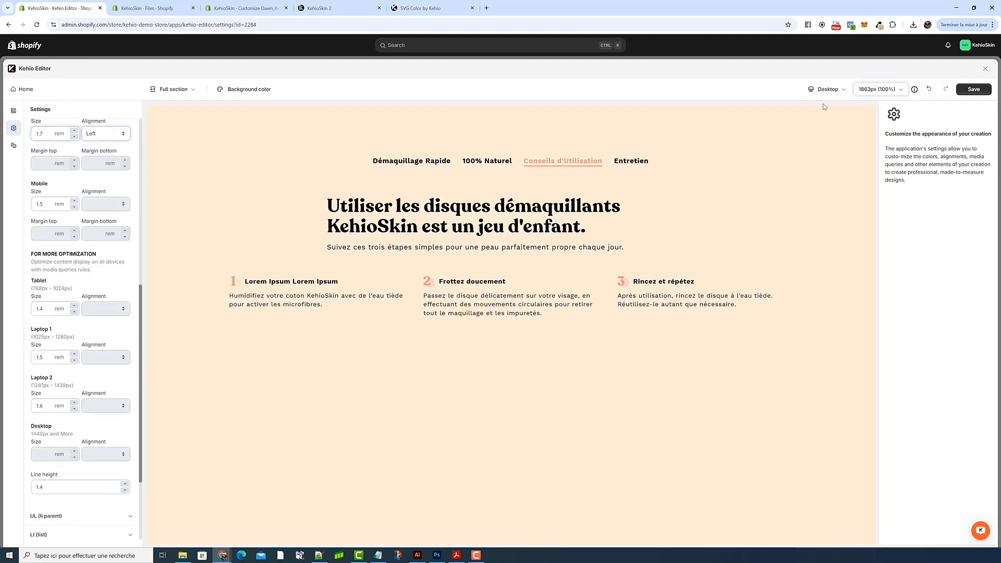
Preview the Conseils d'Utilisation tab at tablet width, reopen the content structure and return to the desktop preview.
click(827, 89)
click(833, 134)
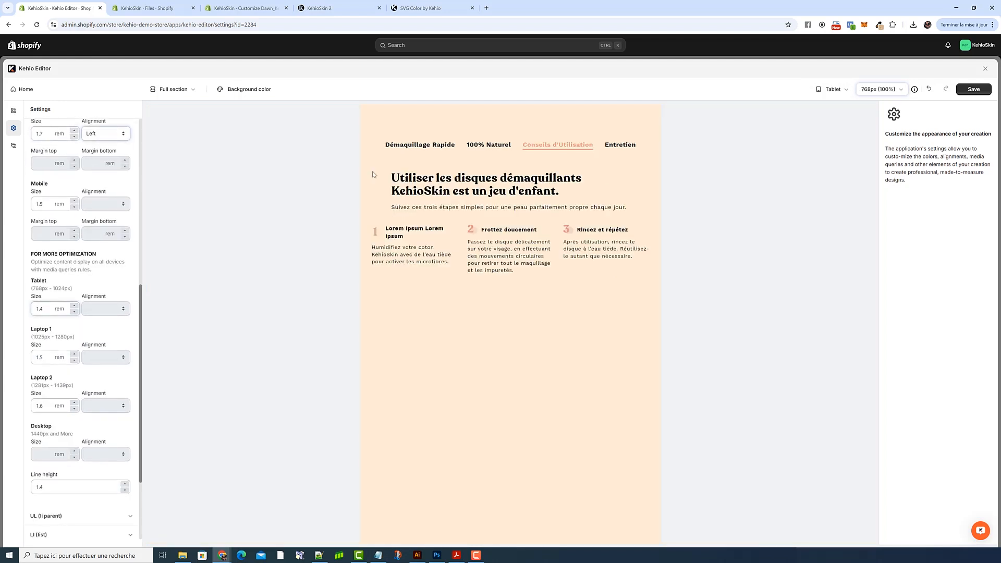
click(13, 111)
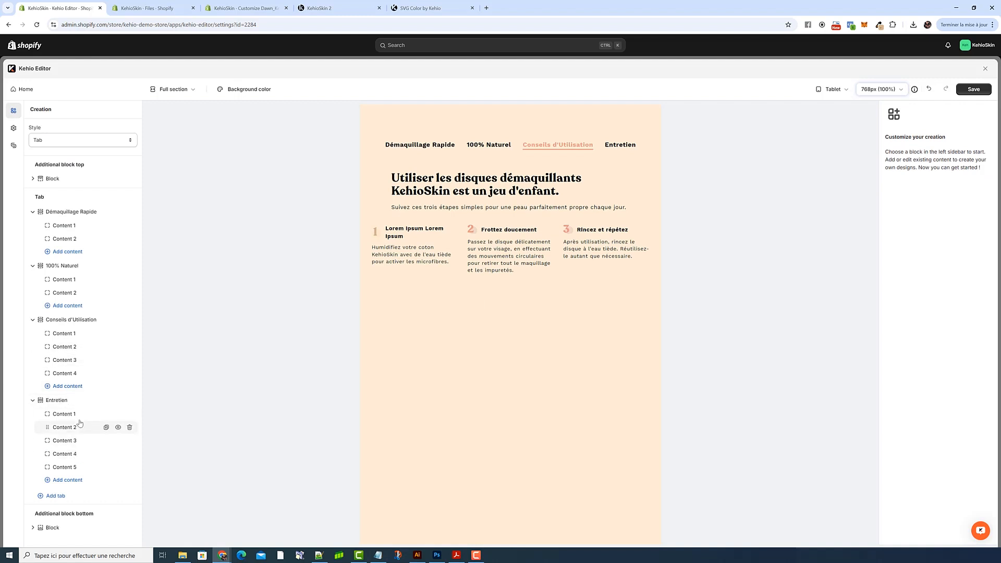
click(834, 90)
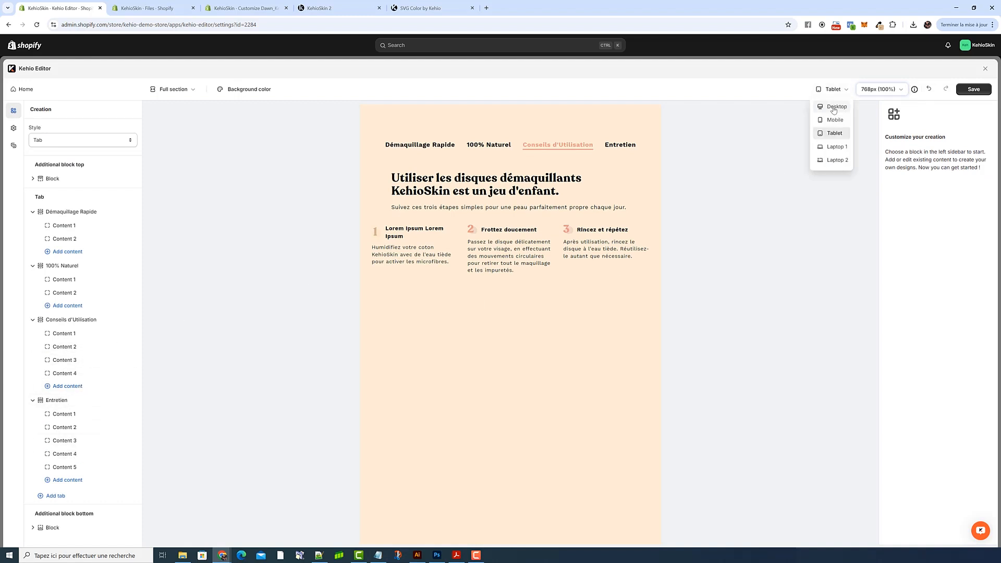
click(833, 108)
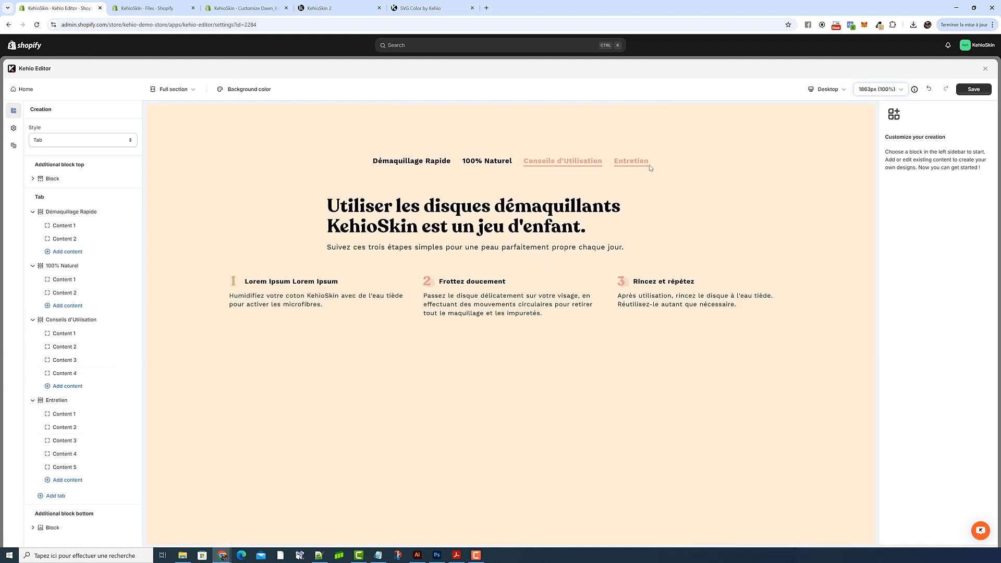
Replace the title of Entretien Content 2 with "Lorem Ipsum Lorem Ipsum" in its HTML source.
click(79, 400)
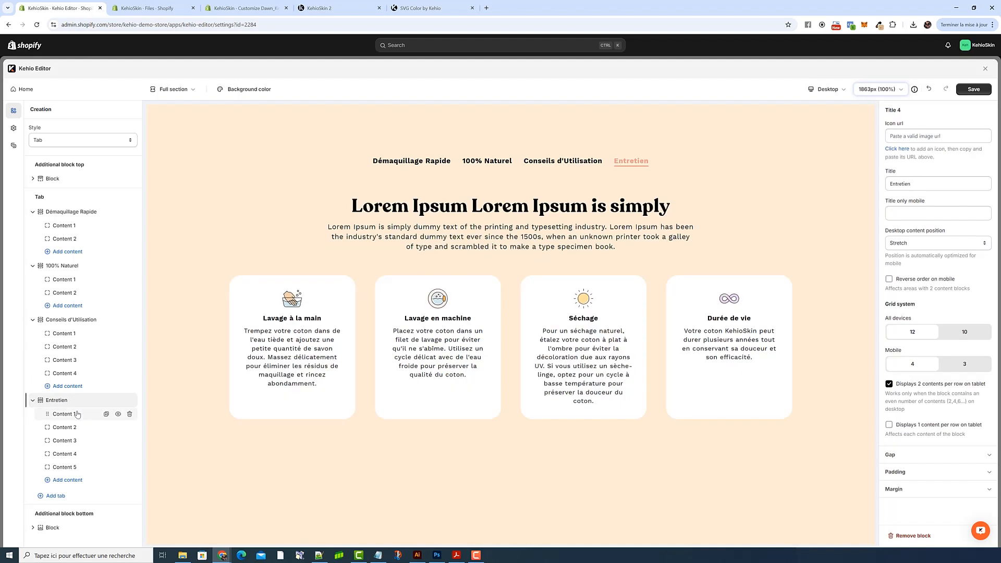
click(77, 414)
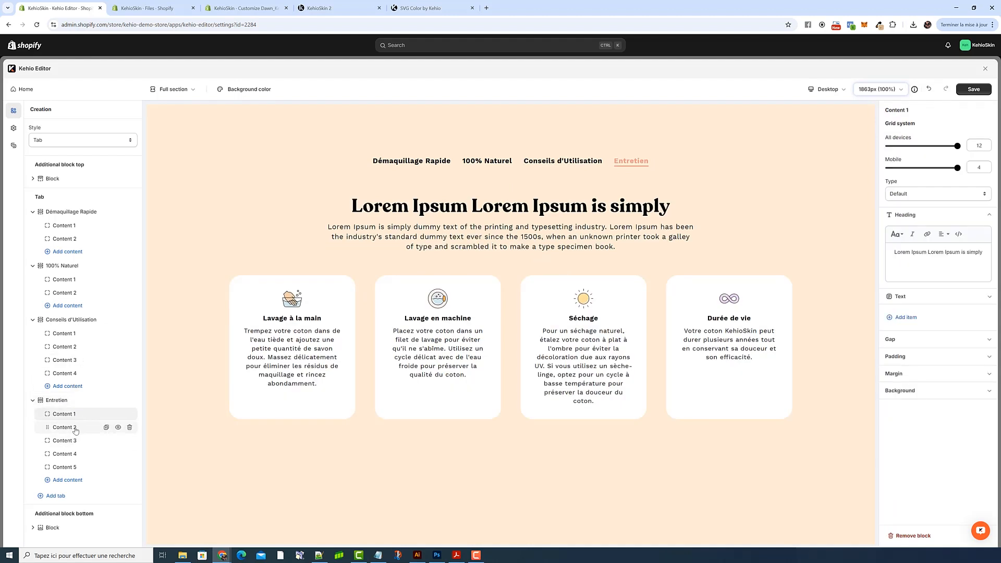
click(563, 160)
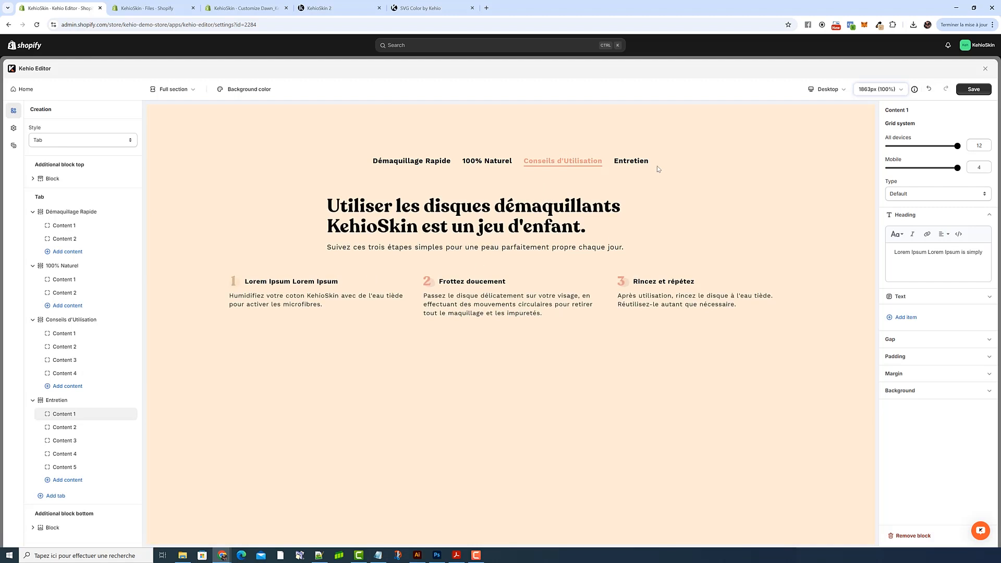
click(631, 160)
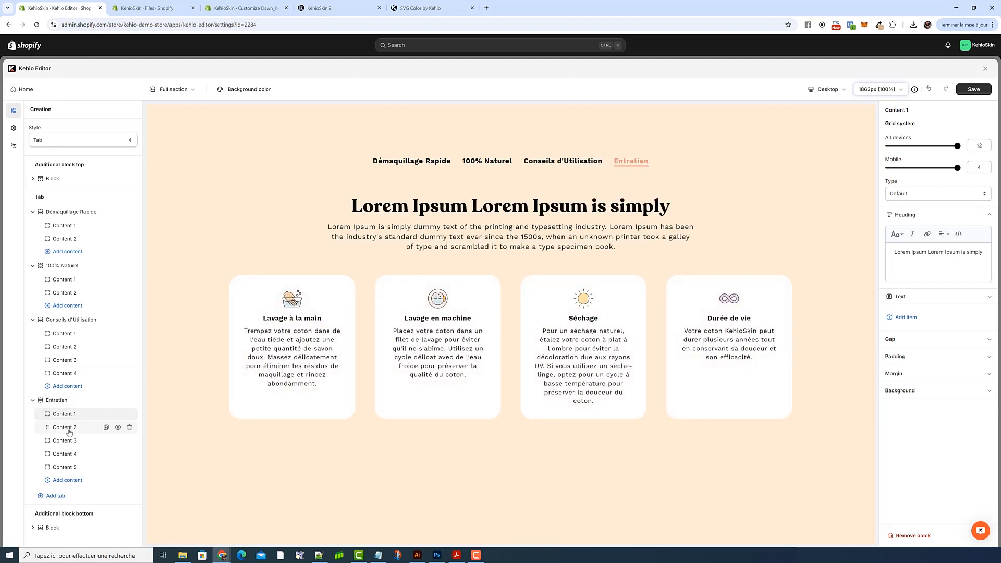
click(64, 427)
key(ctrl+a)
key(ctrl+v)
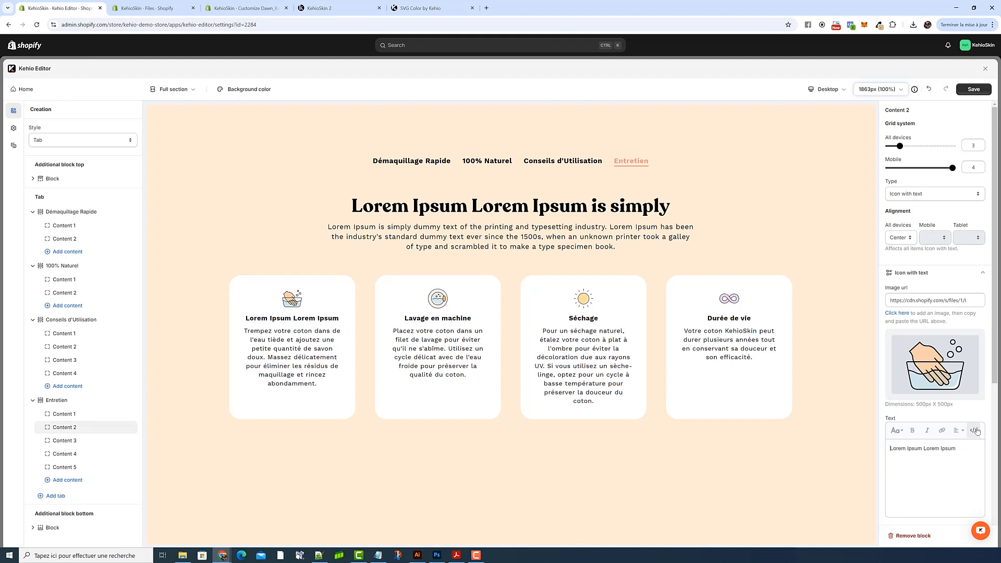
Inspect the CSS class on the body text of Entretien Content 2 in its HTML source.
click(938, 275)
click(926, 290)
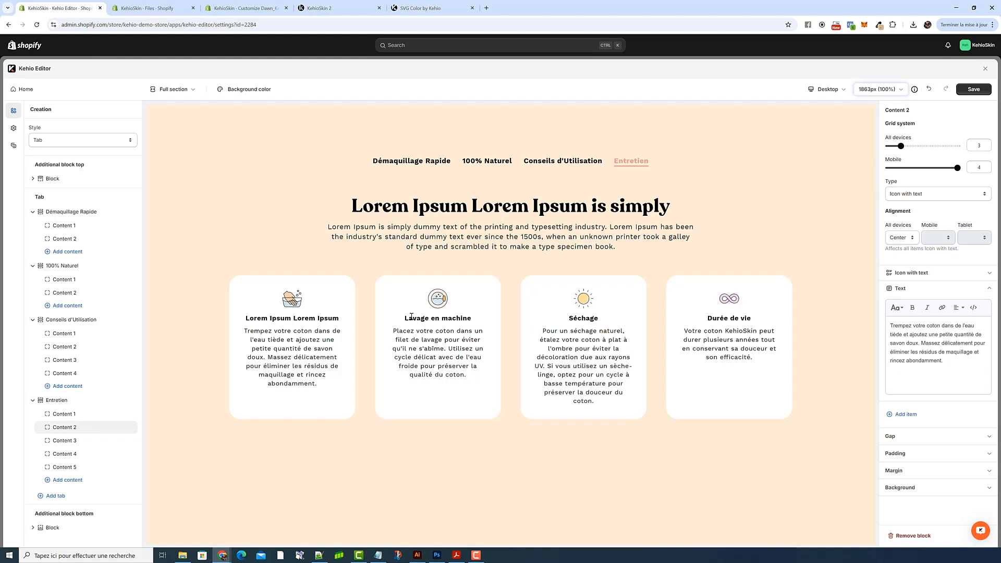
triple_click(922, 336)
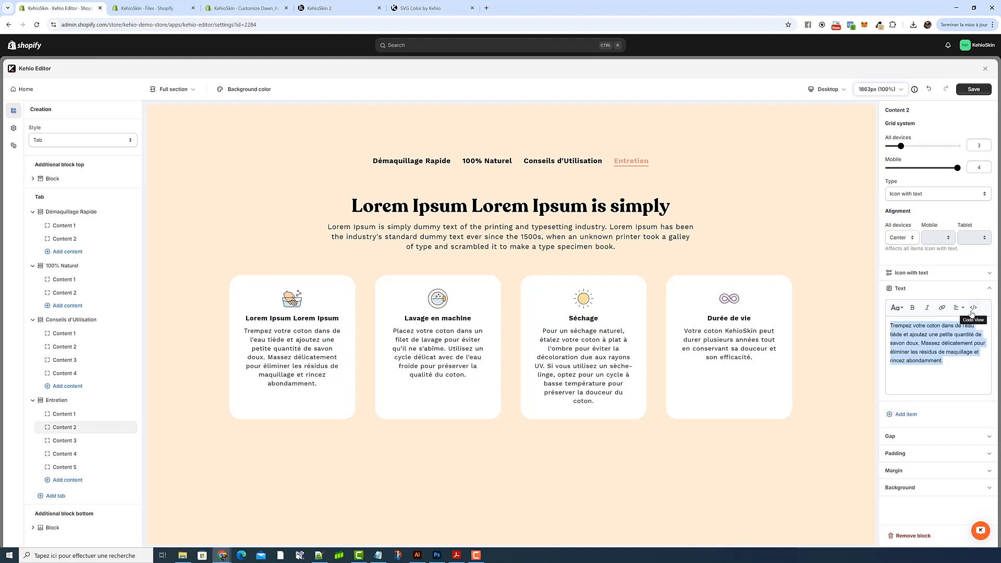
click(973, 308)
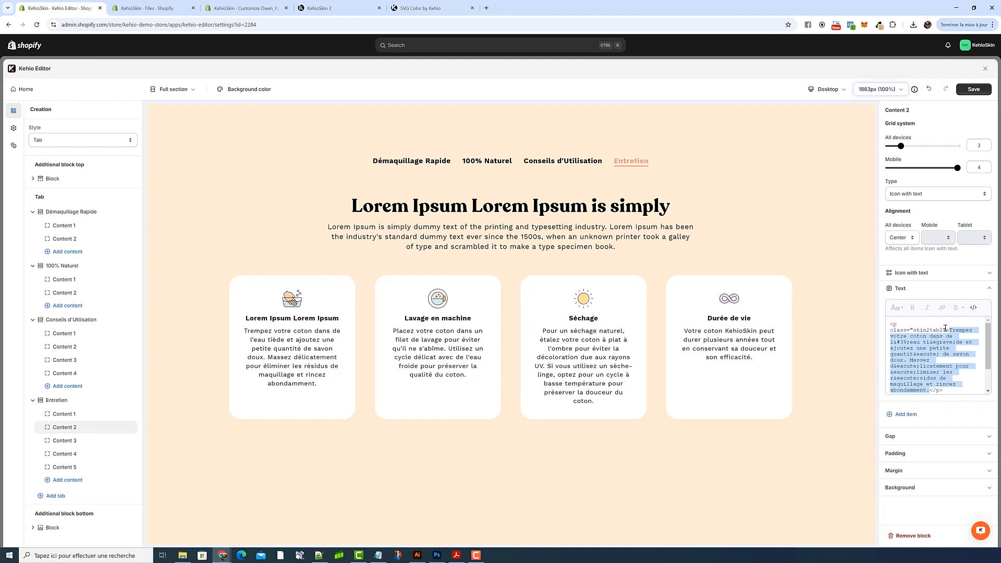
click(920, 330)
drag(913, 331, 942, 331)
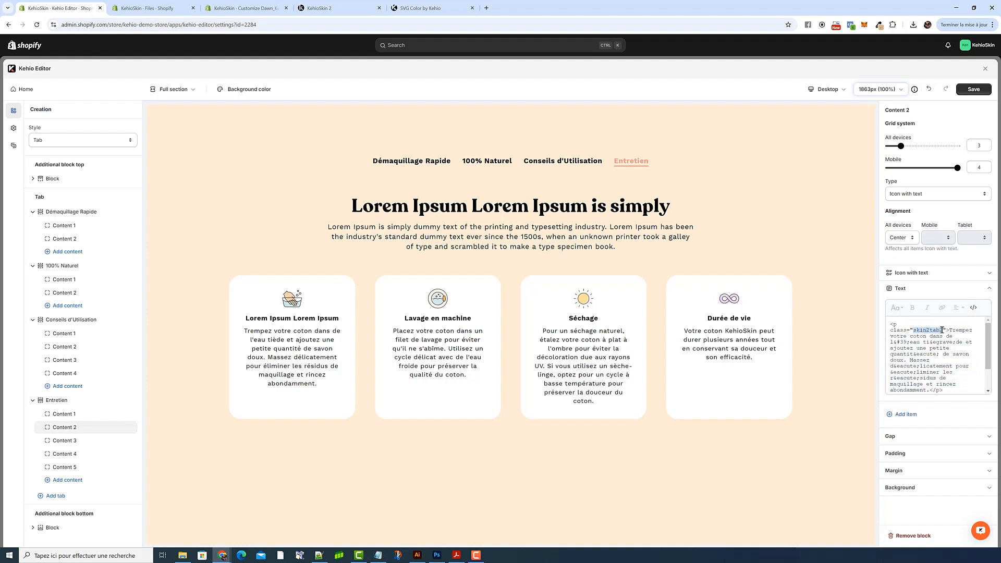
click(973, 307)
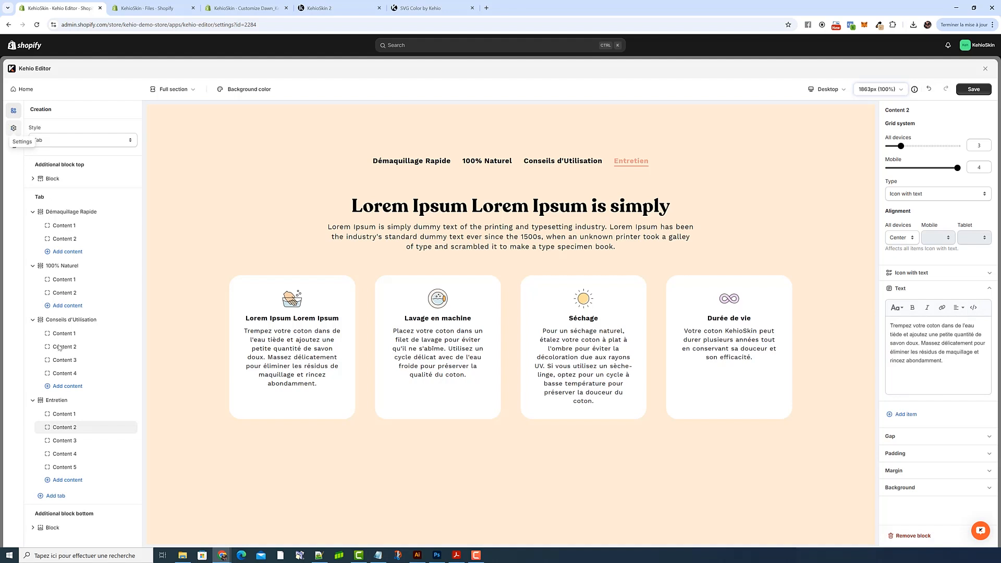
Find the skin2tab2 class among the custom CSS settings and review its color, font size and alignment options.
click(14, 128)
scroll(64, 406, down, 10)
click(63, 488)
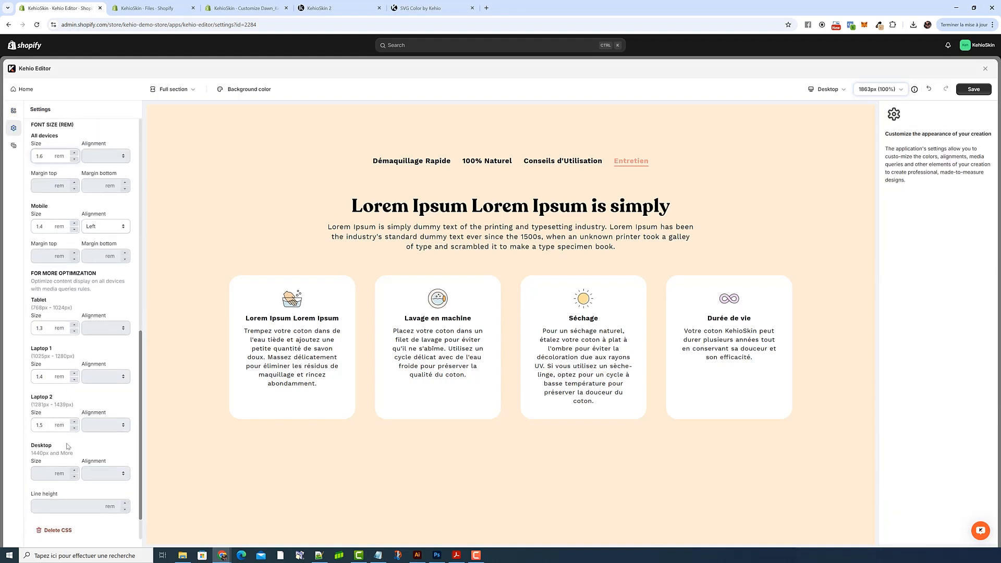
scroll(65, 300, up, 4)
click(47, 208)
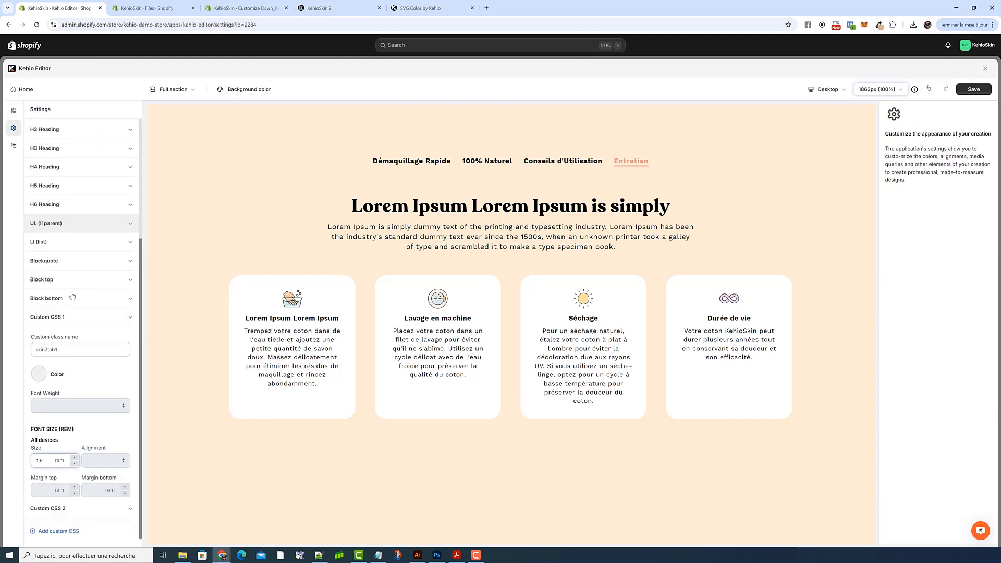
click(68, 504)
scroll(58, 459, down, 3)
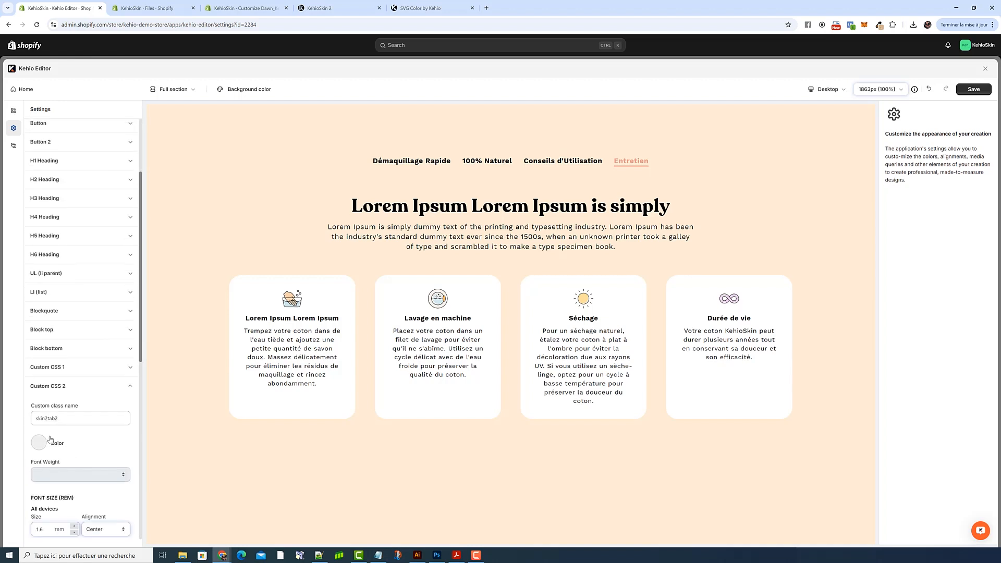
scroll(73, 448, down, 2)
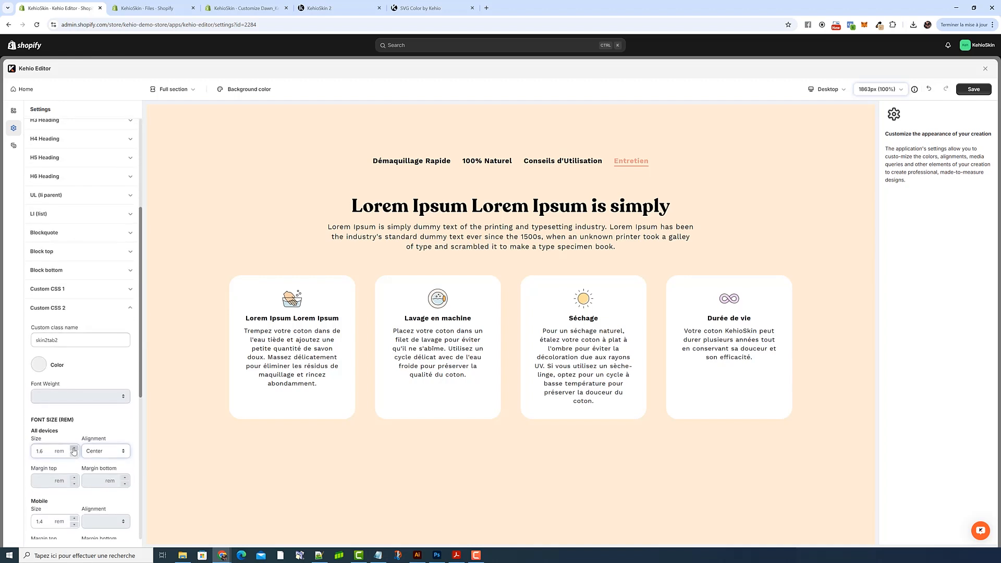
Try other all-devices font sizes for the skin2tab2 class and return the size to 1.6 rem.
click(73, 450)
click(73, 449)
click(74, 450)
click(74, 449)
click(74, 457)
click(73, 456)
click(73, 457)
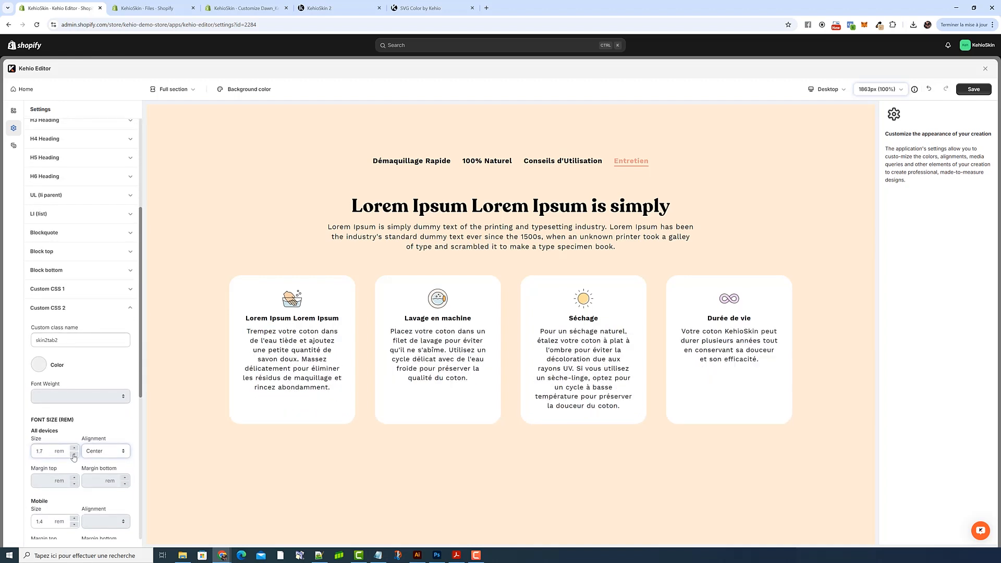
click(73, 456)
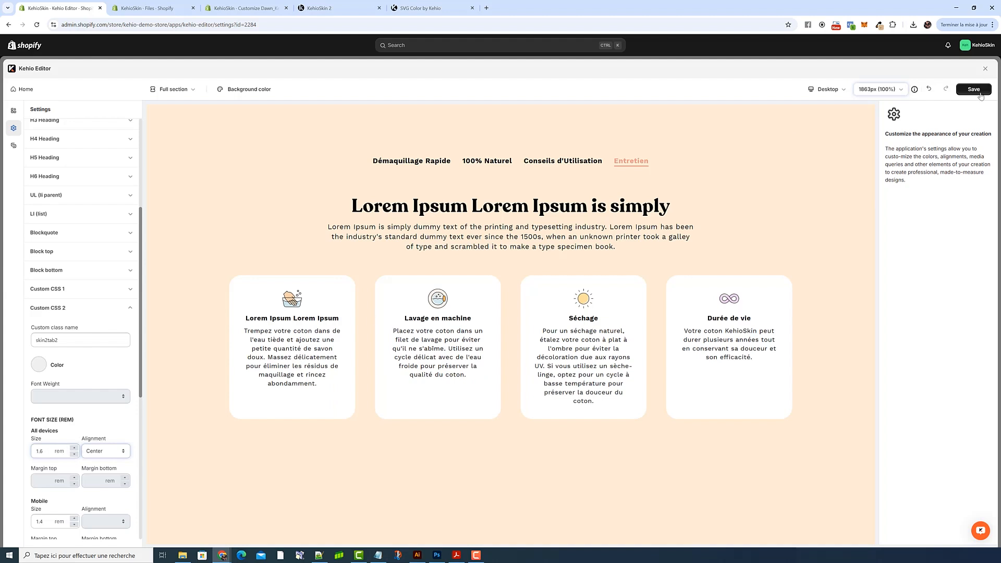
Save the creation, close the Custom CSS 2 settings and return to the content structure.
click(981, 94)
click(90, 310)
click(15, 117)
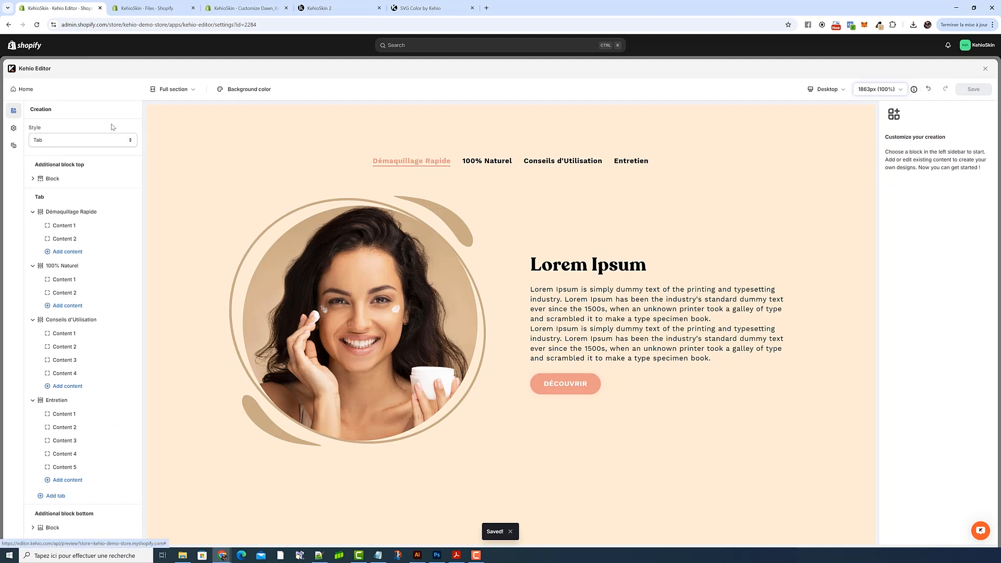
Copy the tan color code from SVG Color by Kehio and switch back to Kehio Editor.
click(420, 9)
triple_click(659, 270)
key(ctrl+c)
click(62, 9)
Set the tab title's hover and active colors to #D3B48F in the creation settings.
click(14, 128)
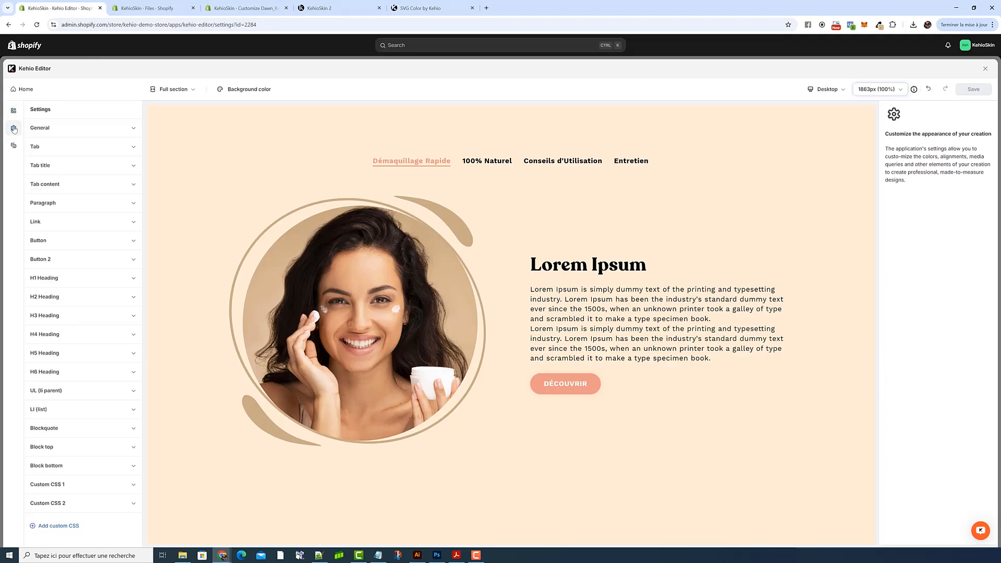
click(77, 147)
click(73, 165)
click(44, 222)
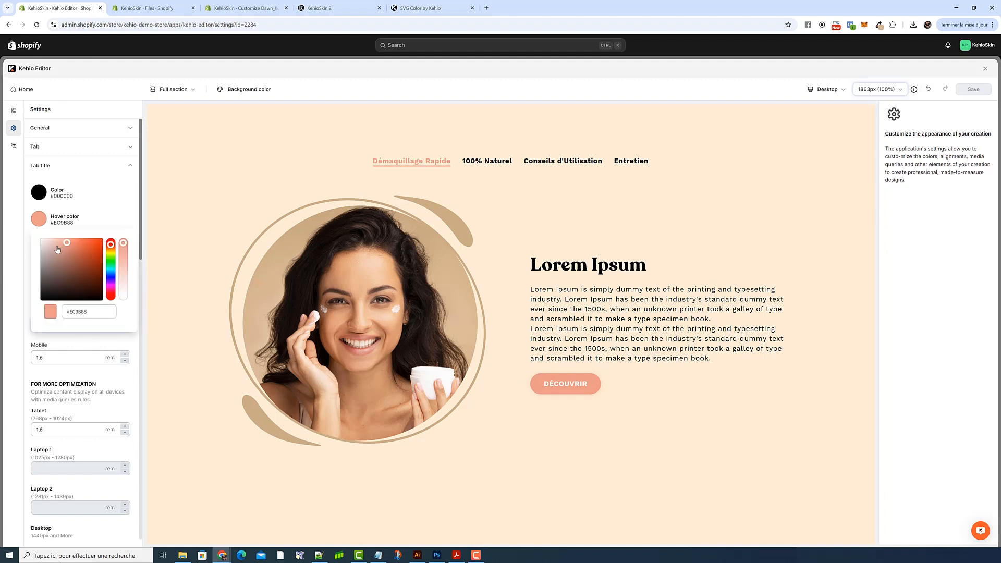
drag(96, 312, 60, 312)
key(ctrl+v)
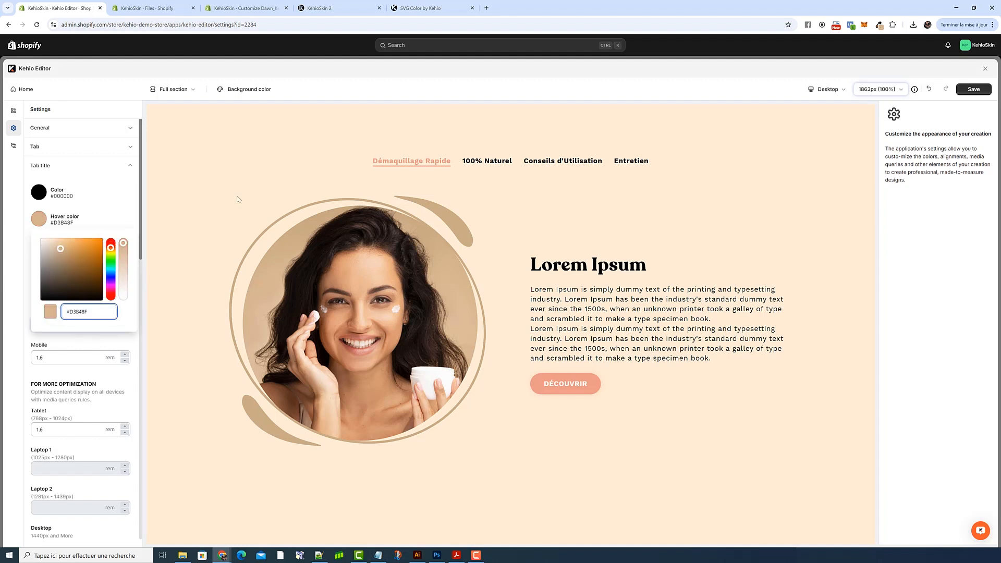
click(134, 211)
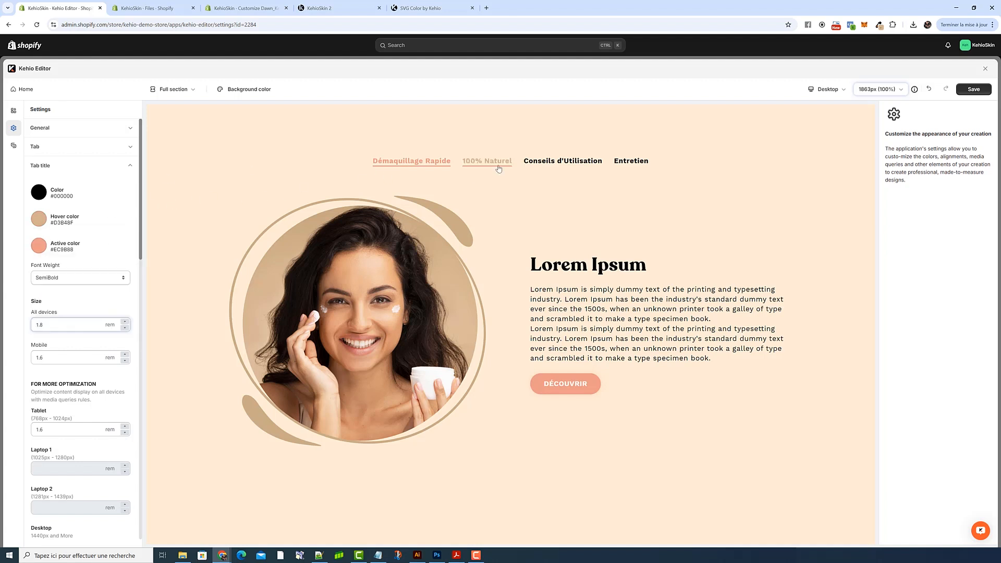
click(37, 247)
drag(98, 335, 59, 337)
key(ctrl+v)
click(127, 235)
Set the tab title underline's hover and active colors to #D3B48F and check them on each tab in the preview.
scroll(86, 313, down, 6)
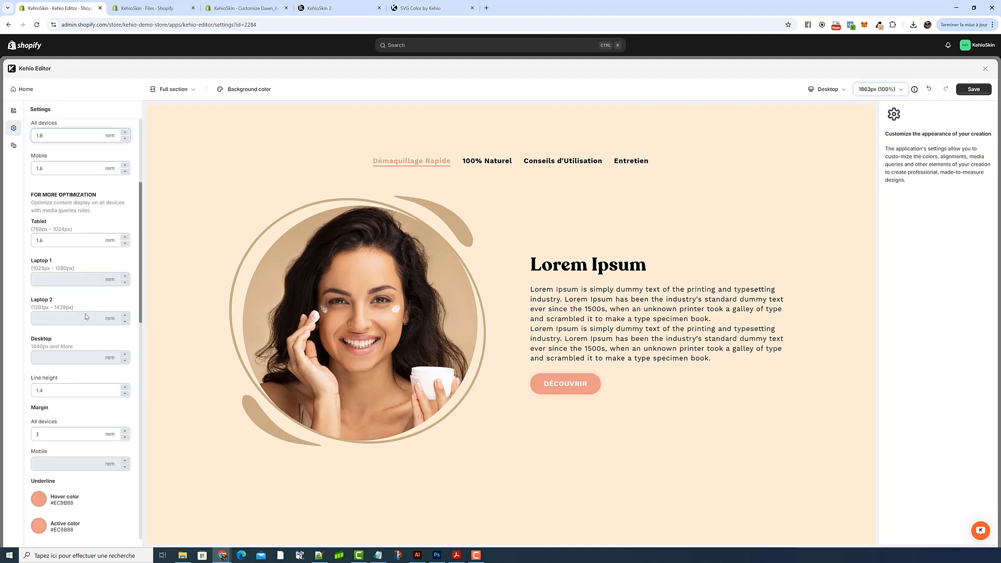
click(36, 376)
drag(104, 346, 60, 346)
key(ctrl+v)
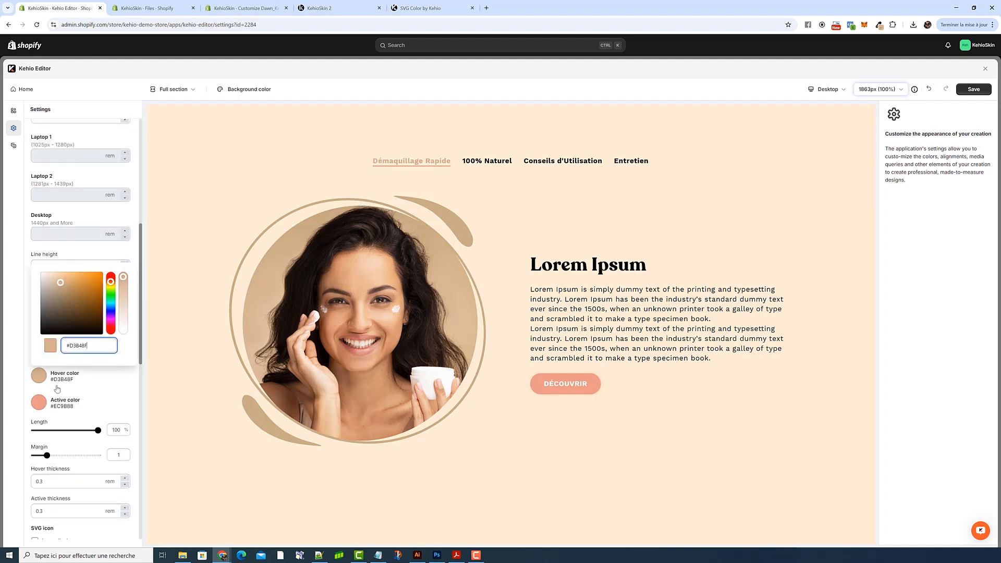
click(48, 403)
click(42, 403)
drag(107, 372, 63, 372)
key(ctrl+v)
click(96, 403)
click(488, 161)
click(565, 161)
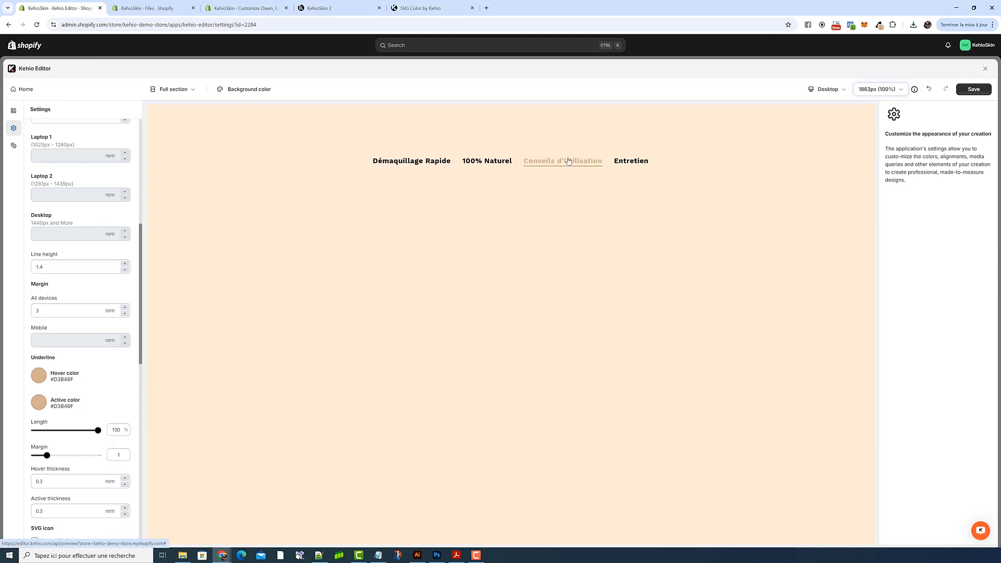
click(632, 161)
click(383, 162)
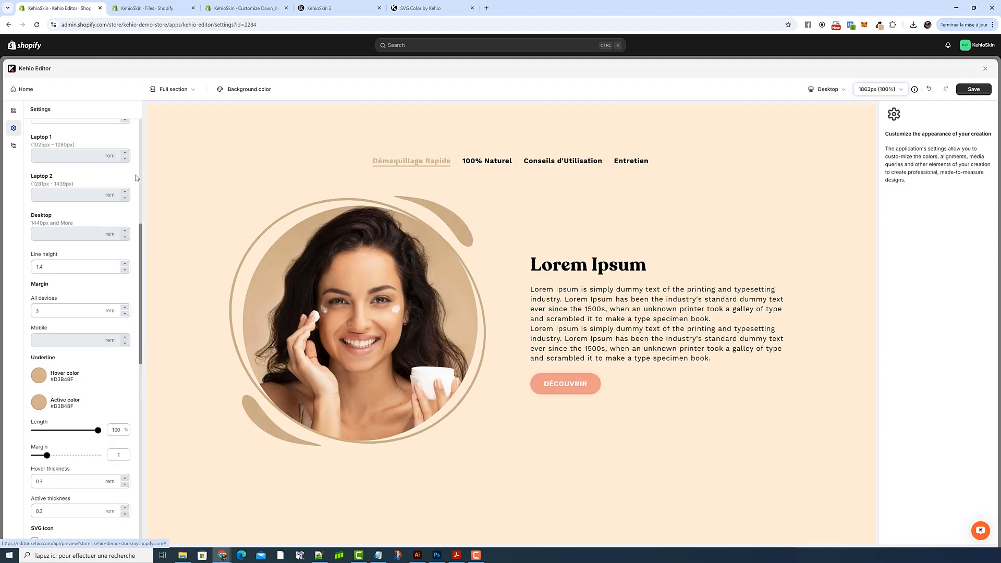
Try different all-devices sizes for the tab title, return to 1.8 rem and close the Tab title settings.
scroll(74, 338, up, 1)
scroll(74, 337, up, 3)
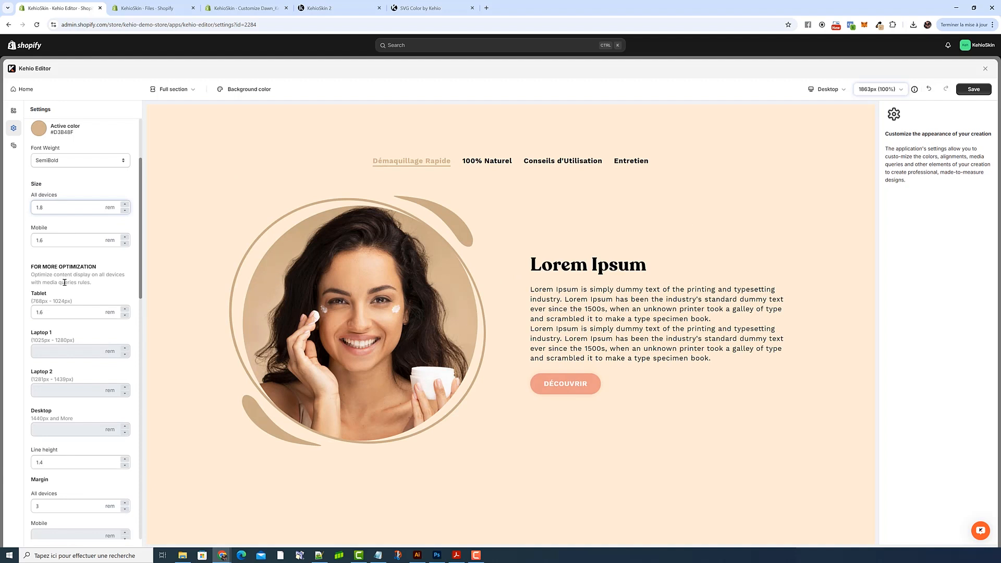
scroll(78, 259, up, 2)
click(124, 289)
click(124, 290)
click(125, 283)
click(124, 283)
scroll(82, 290, down, 2)
click(47, 315)
scroll(74, 216, up, 5)
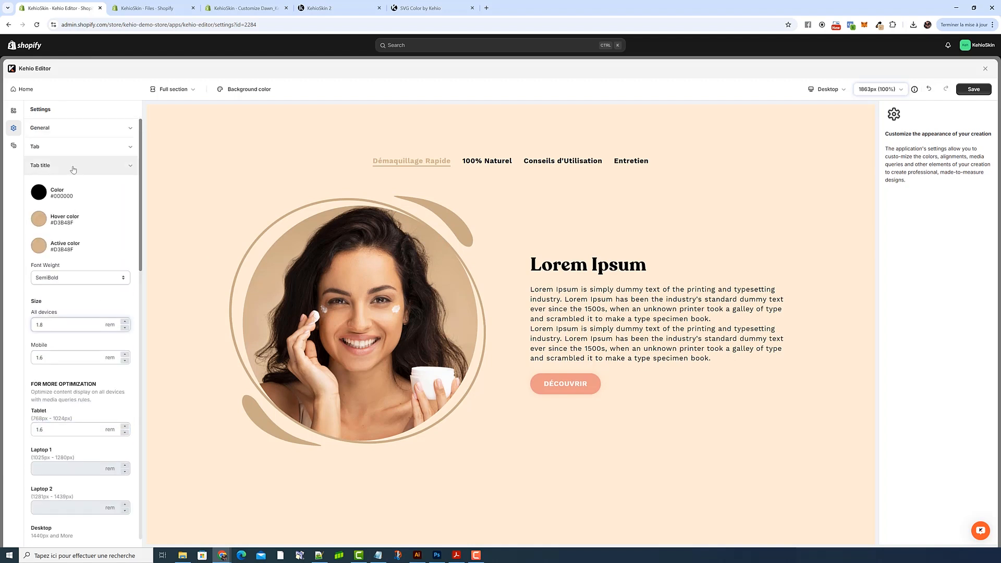
click(73, 168)
Try different all-devices top padding values for the tab content and return the padding to 7 rem.
click(75, 185)
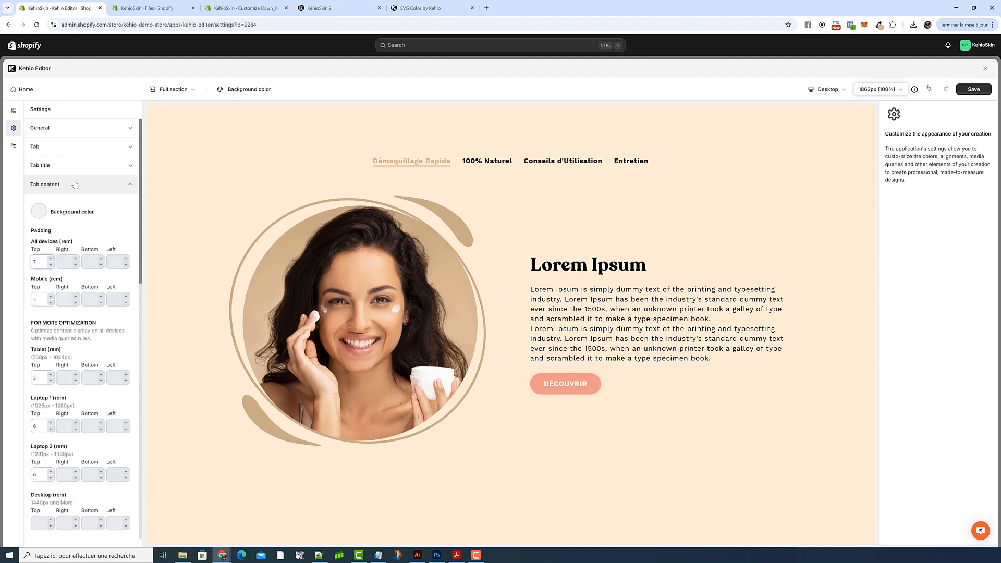
drag(76, 185, 118, 231)
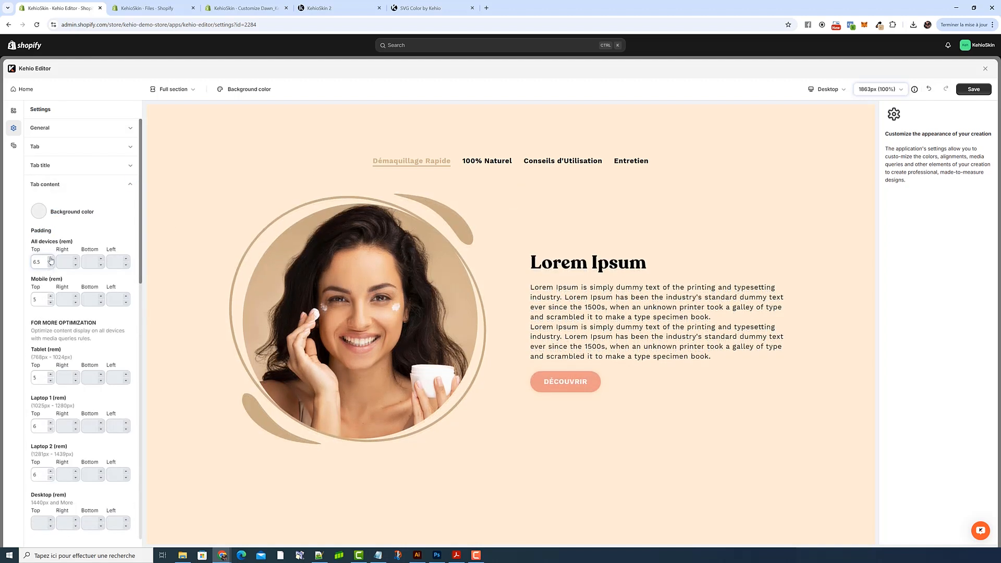
click(51, 259)
click(51, 259)
click(50, 259)
click(51, 259)
click(50, 259)
click(51, 264)
click(51, 265)
click(51, 265)
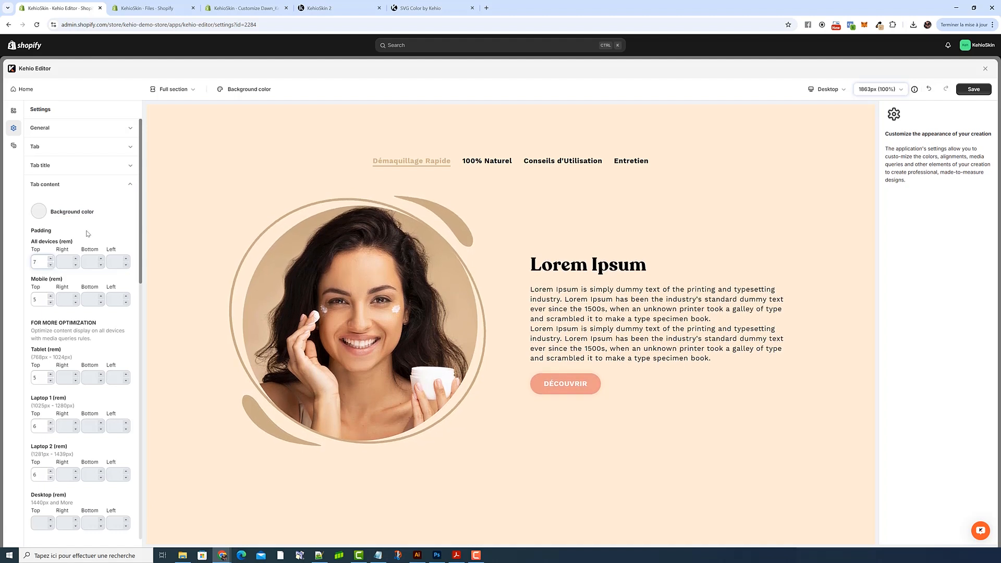
click(68, 186)
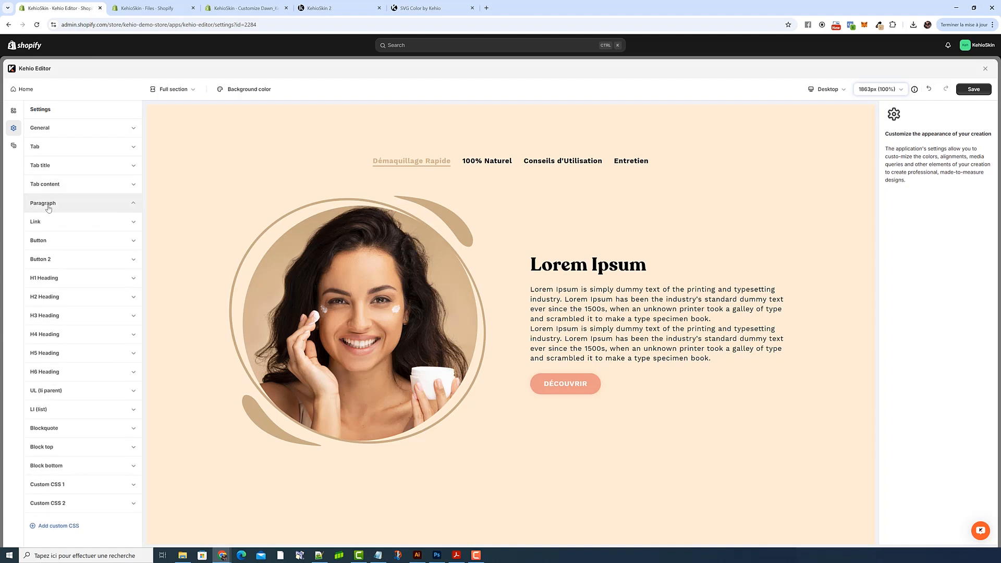
Look over the Paragraph color, font weight, size and alignment settings.
click(75, 314)
click(74, 319)
drag(87, 210, 99, 254)
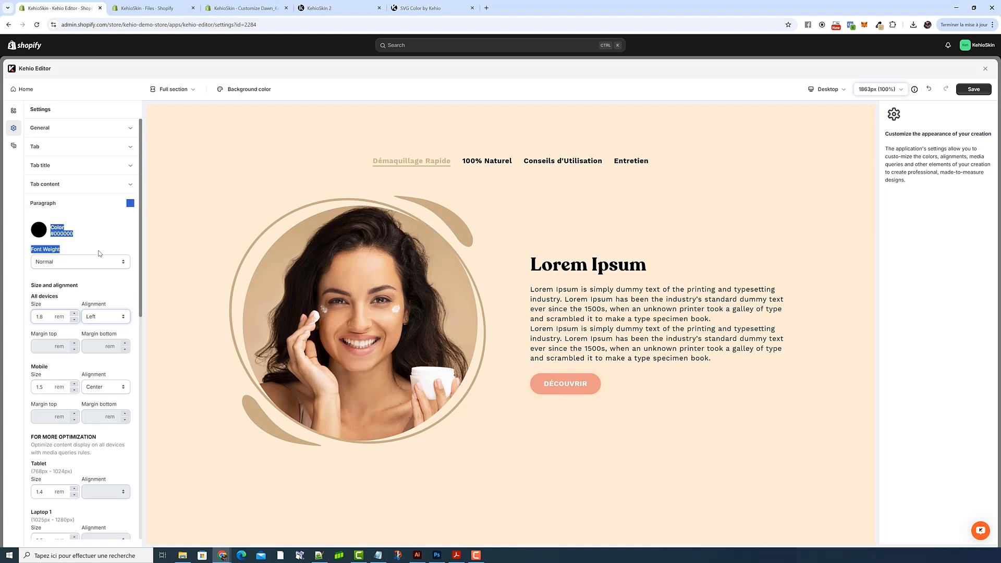
click(81, 203)
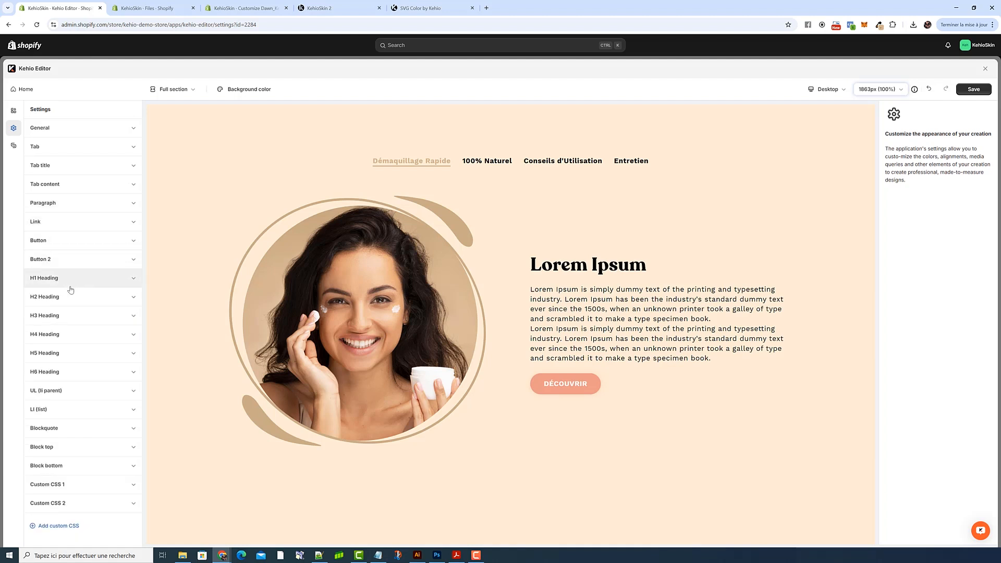
Set the background color in the Button settings to #D3B48F.
click(63, 242)
scroll(66, 259, down, 5)
scroll(66, 258, down, 4)
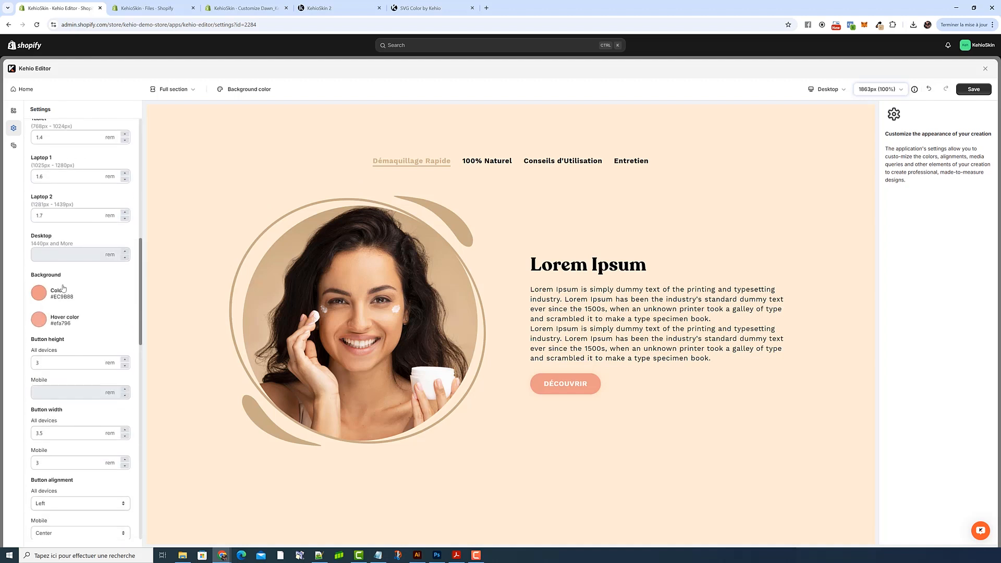
click(40, 297)
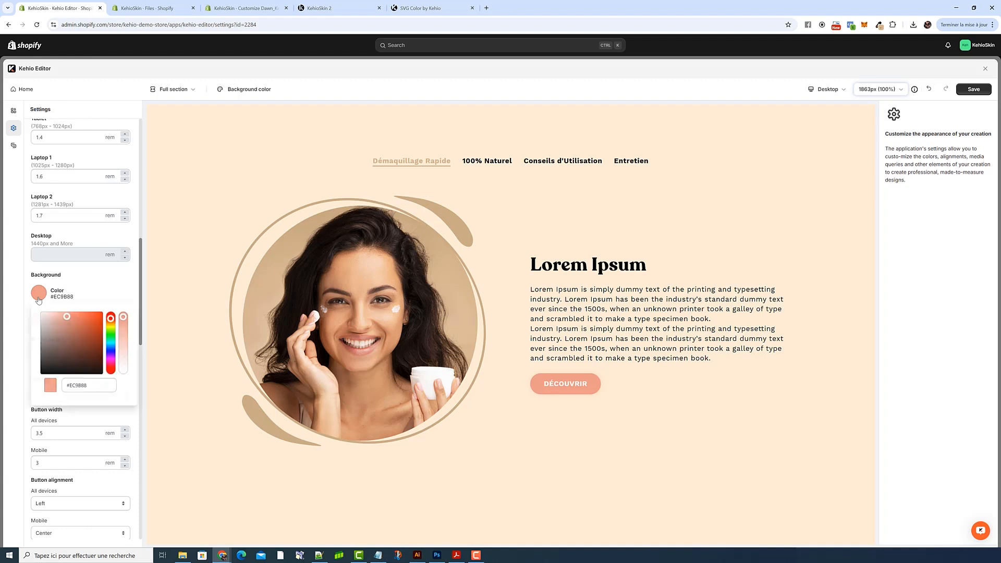
double_click(96, 385)
text(D3B48F)
click(66, 307)
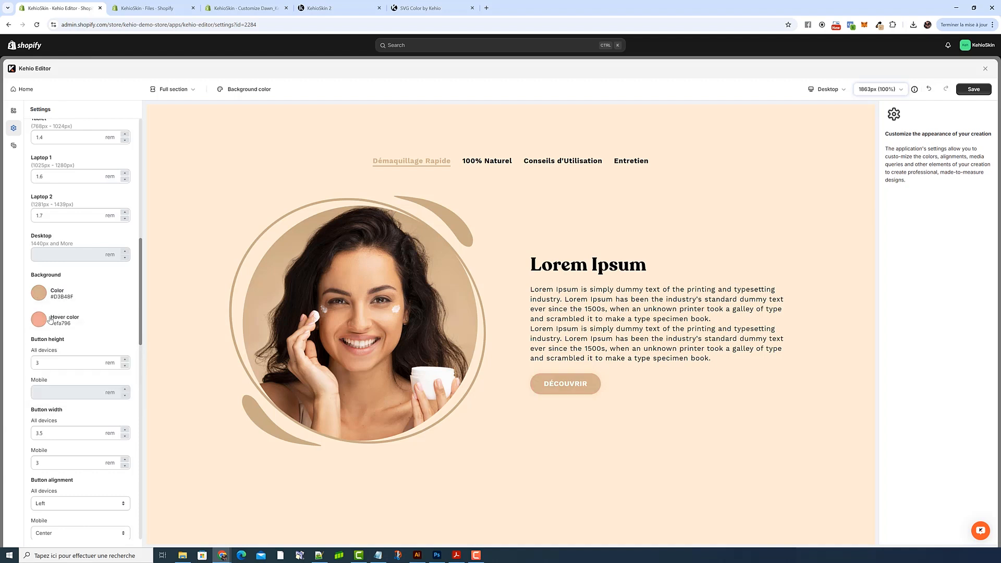
Set the button's background hover color to the slightly lighter shade #d8b894.
click(43, 324)
double_click(86, 290)
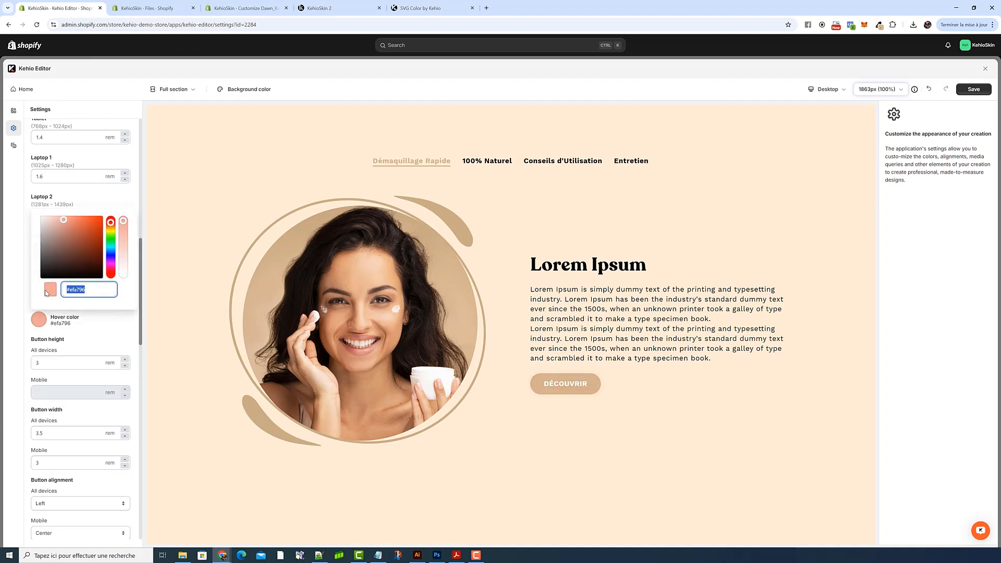
key(ctrl+v)
click(61, 227)
click(134, 211)
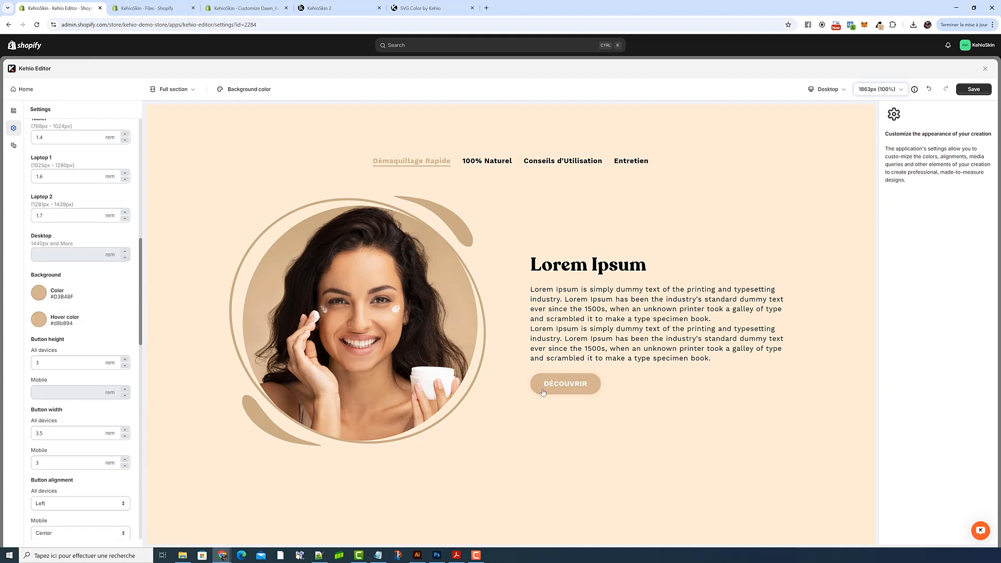
Enable the button's shadow and set the shadow color to #D3B48F.
scroll(81, 356, down, 6)
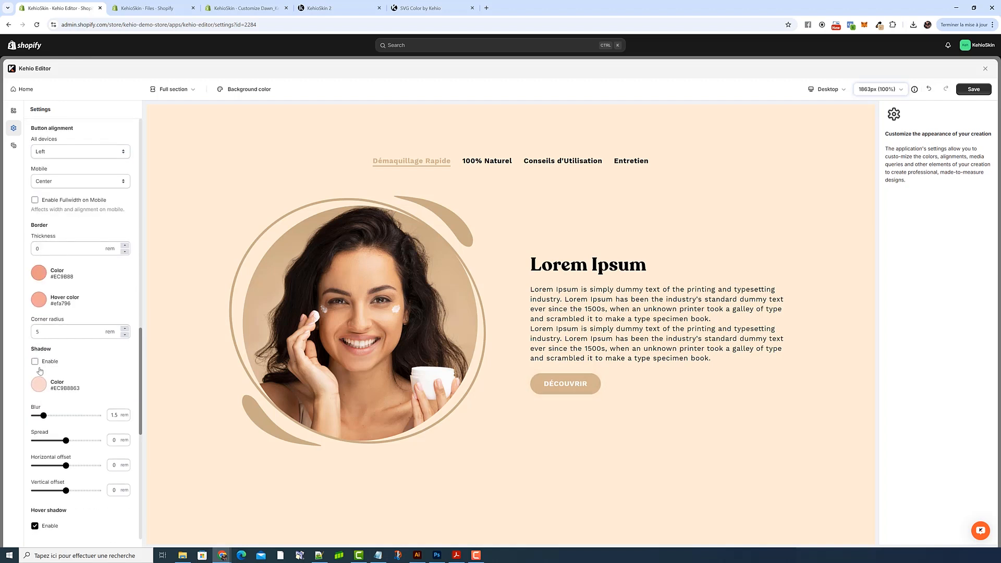
click(40, 384)
triple_click(94, 354)
key(ctrl+v)
click(102, 386)
Clear the button's hover shadow color and disable the hover shadow.
scroll(101, 387, down, 1)
scroll(102, 386, down, 3)
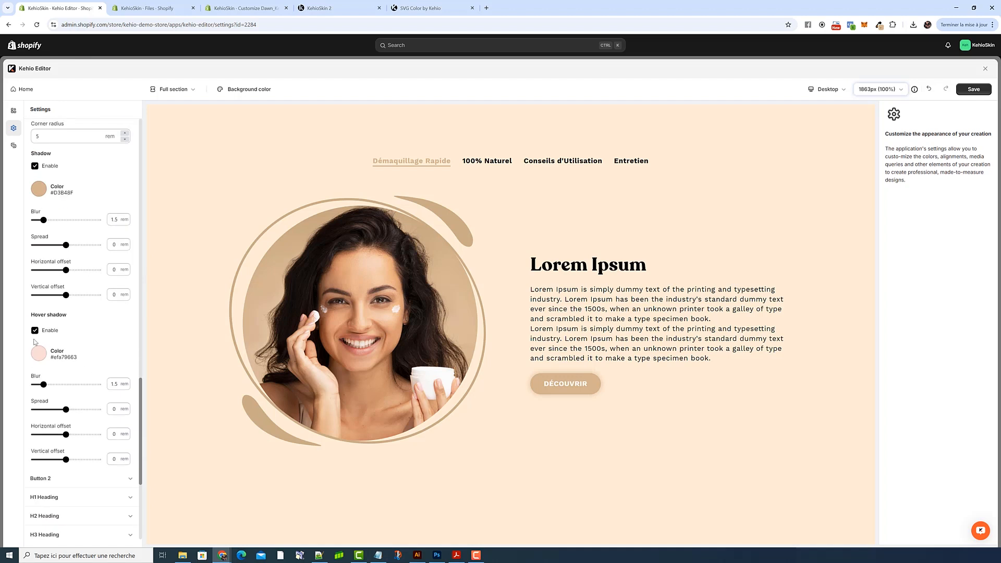
click(40, 357)
triple_click(90, 324)
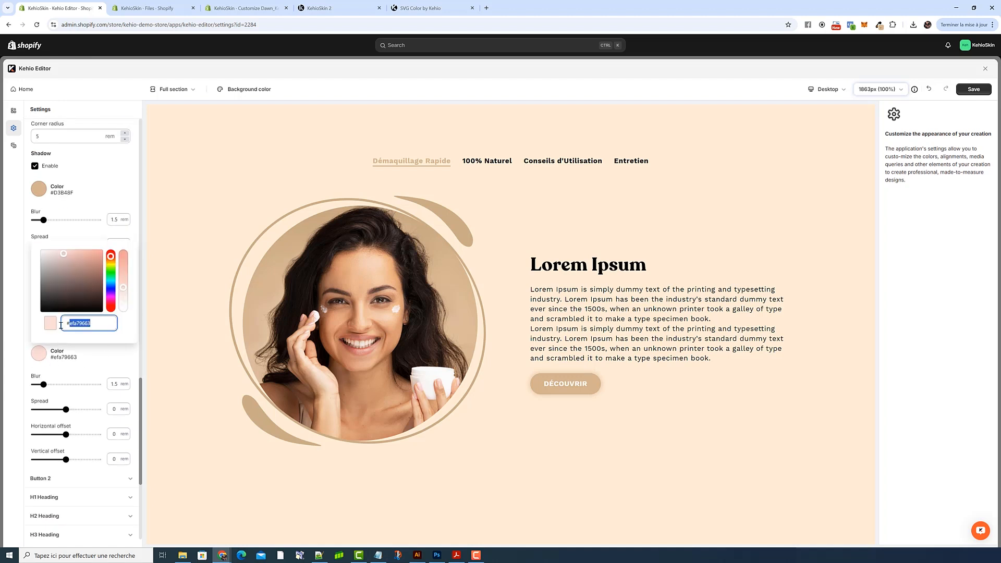
key(BackSpace)
click(70, 350)
click(35, 333)
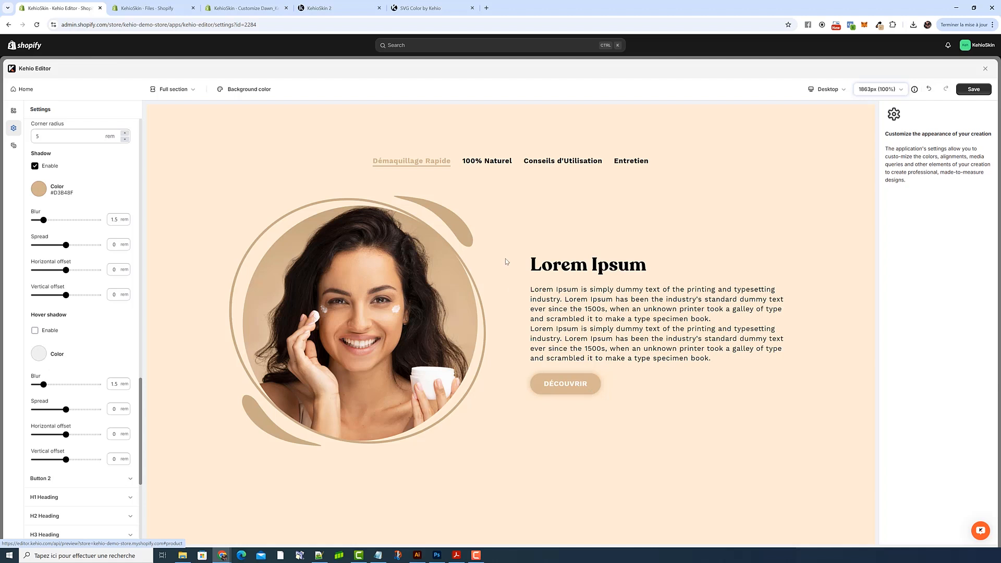
Go through all four tabs in the preview to check the new button colors, ending on Démaquillage Rapide.
click(502, 162)
click(554, 166)
click(630, 166)
click(576, 163)
click(496, 162)
click(440, 163)
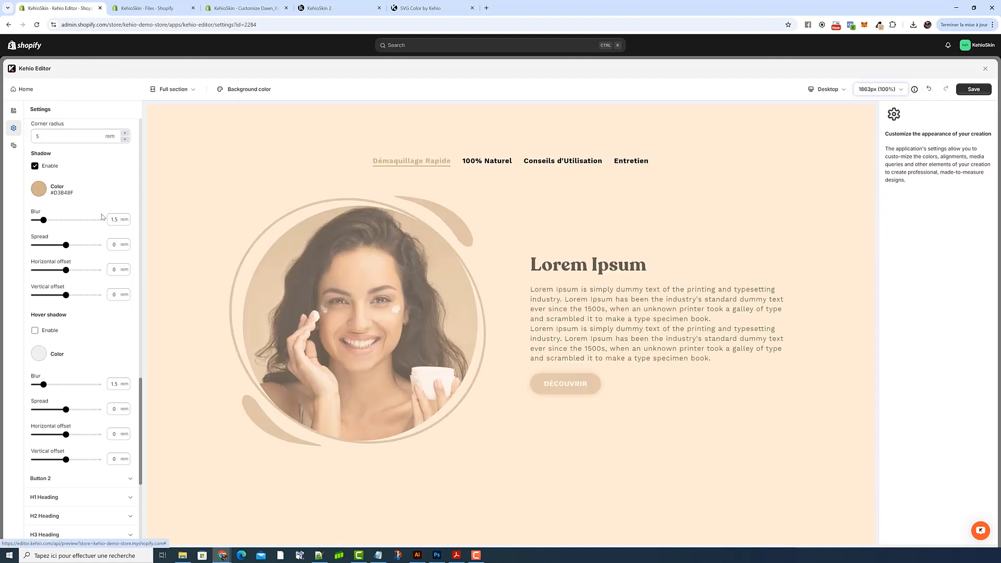
Close the Button settings and view the 100% Naturel and Conseils d'Utilisation tabs in the preview.
scroll(102, 217, up, 10)
scroll(97, 184, up, 5)
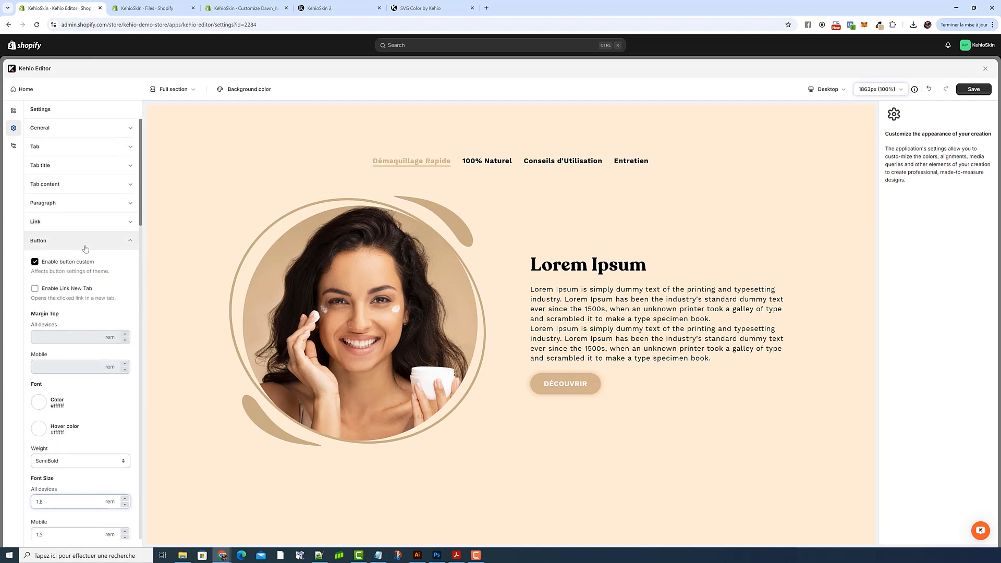
click(85, 248)
click(487, 162)
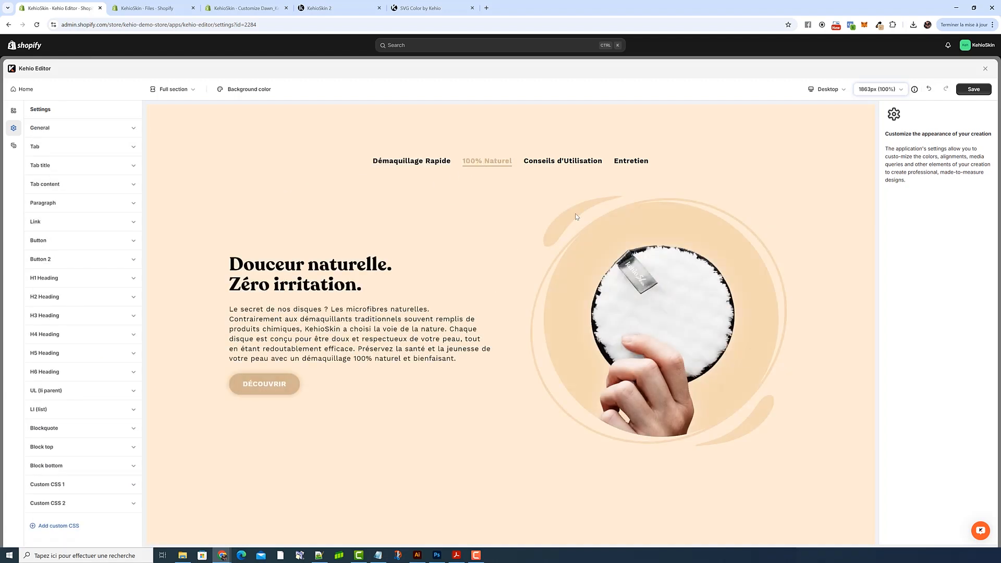
click(585, 159)
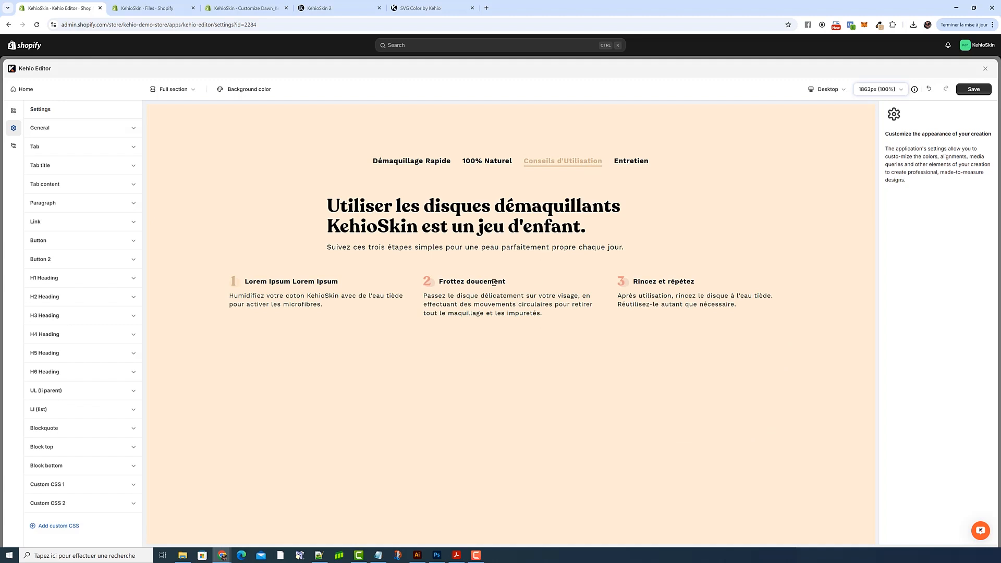